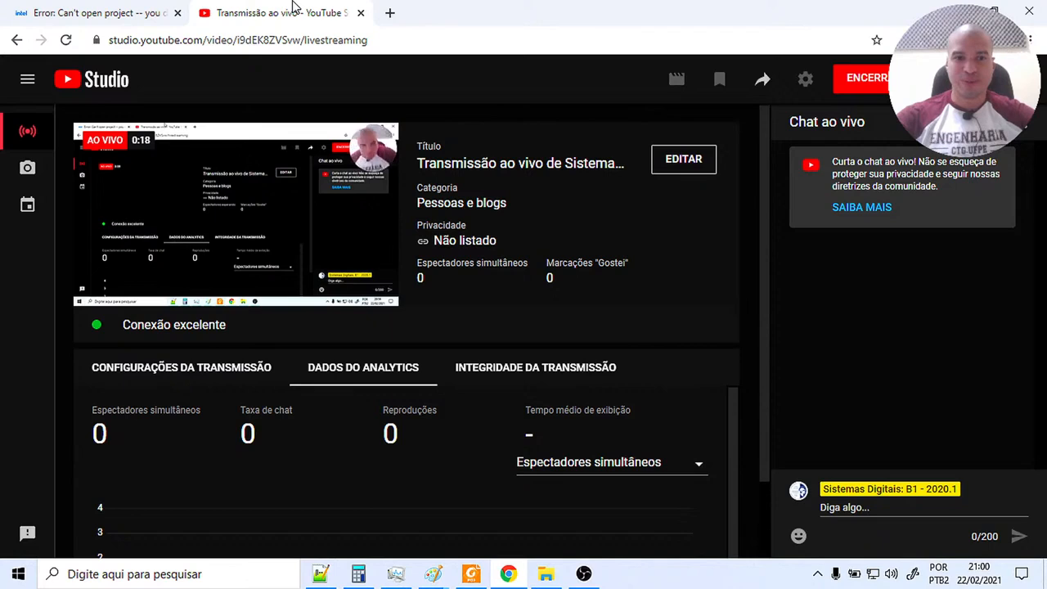
# Open the Google Classroom class list in a new browser tab.
pyautogui.click(391, 14)
pyautogui.write('gogole')
pyautogui.press('BackSpace')
pyautogui.press('BackSpace')
pyautogui.press('BackSpace')
pyautogui.press('BackSpace')
pyautogui.write('ogle')
pyautogui.press('BackSpace')
pyautogui.press('BackSpace')
pyautogui.press('BackSpace')
pyautogui.write('gle c')
pyautogui.press('Return')
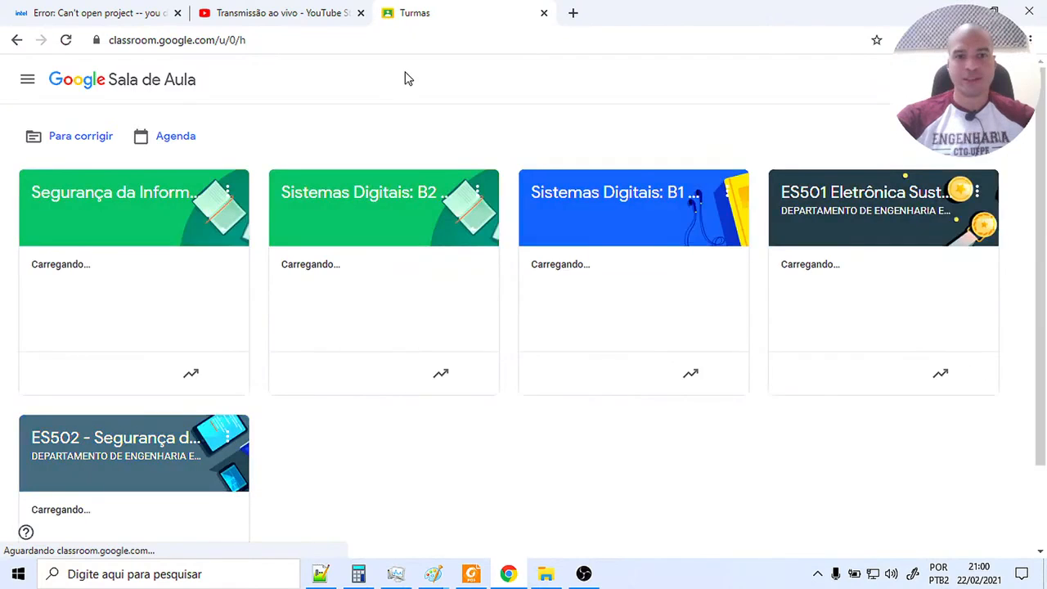
# Open the Sistemas Digitais: B1 class in a separate tab and the B2 class in the current one, finishing on B1.
pyautogui.rightClick(654, 201)
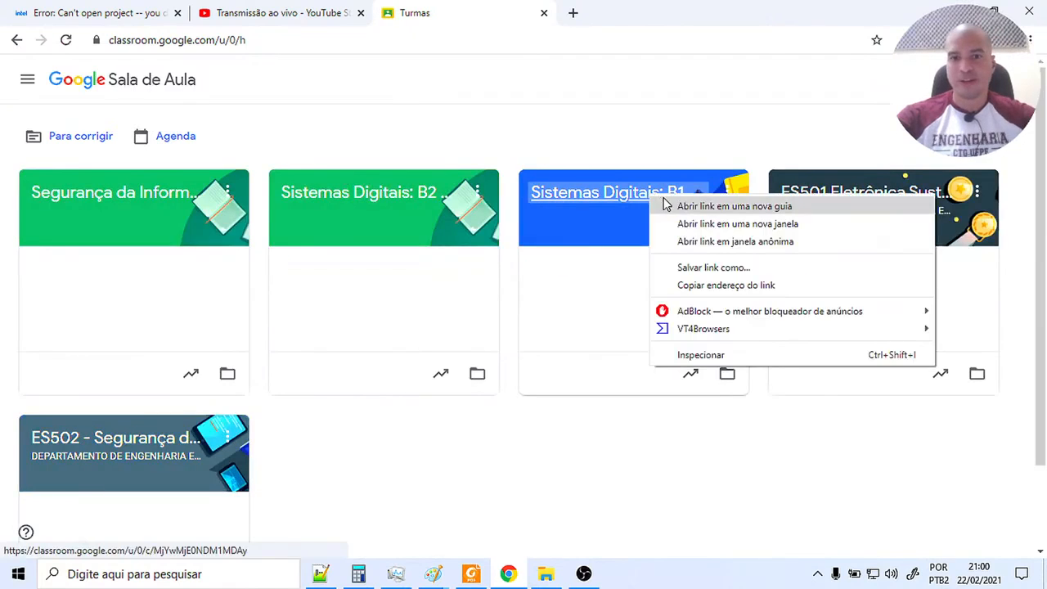
pyautogui.press('Escape')
pyautogui.click(398, 205)
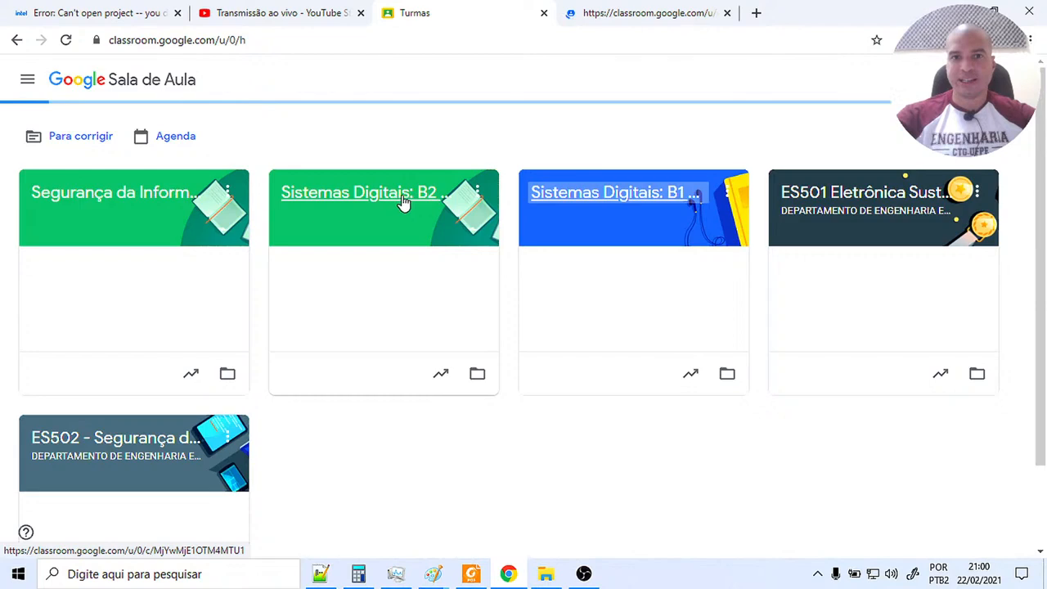
pyautogui.click(677, 8)
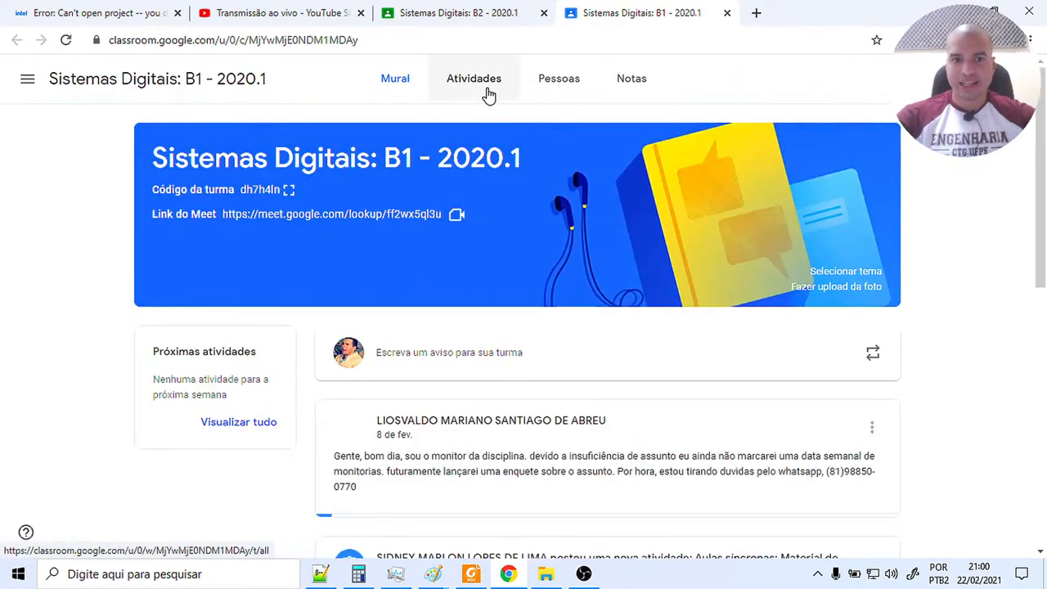
# Expand the "Aulas síncronas: Material de aula" activity in the B1 class and review its schedule, Quartus download link and attachments.
pyautogui.click(487, 89)
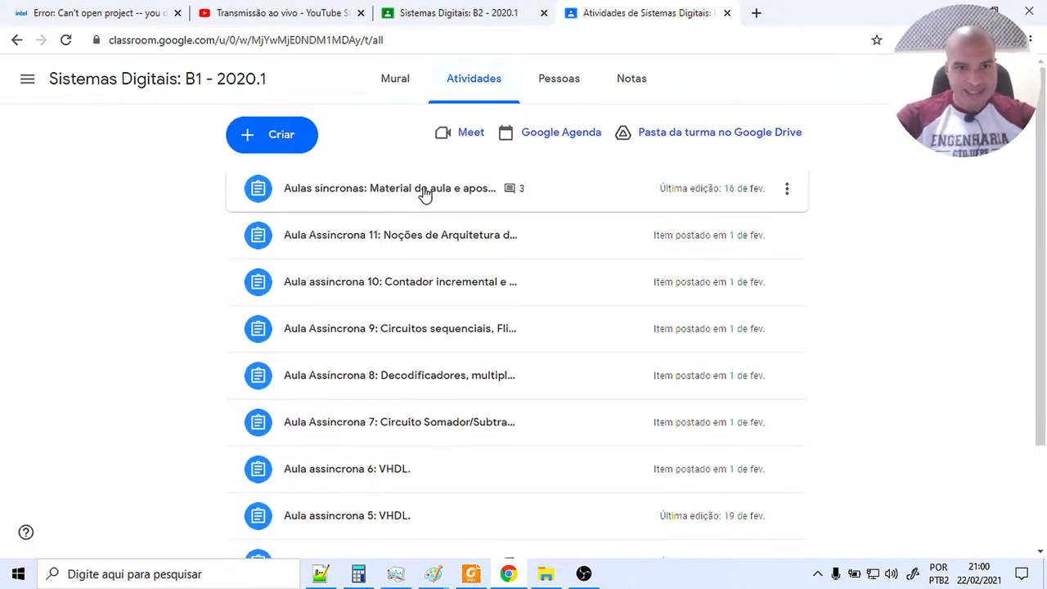
pyautogui.click(388, 191)
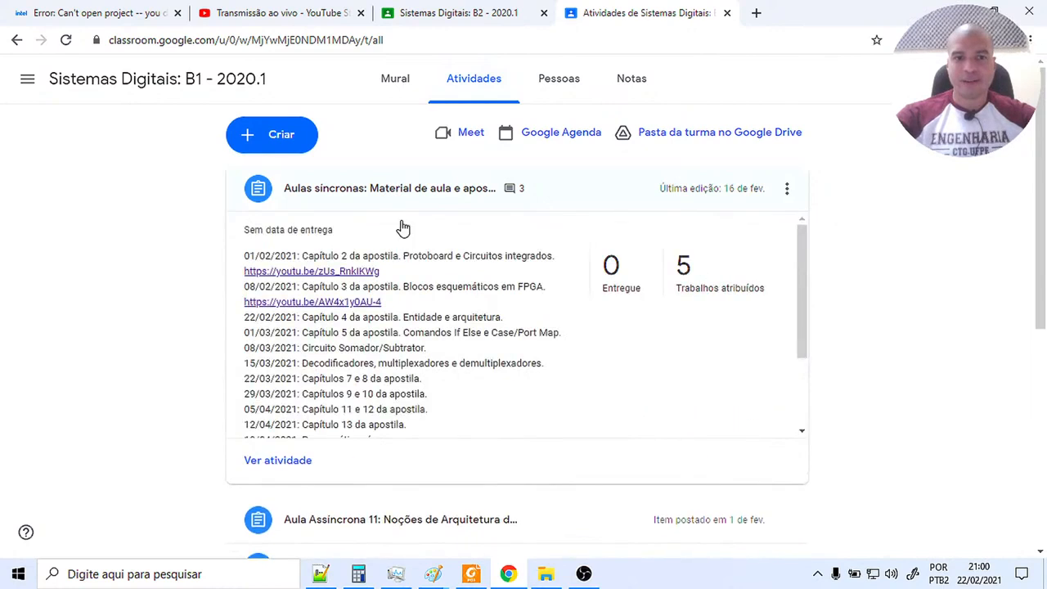
pyautogui.moveTo(804, 264); pyautogui.dragTo(791, 360)
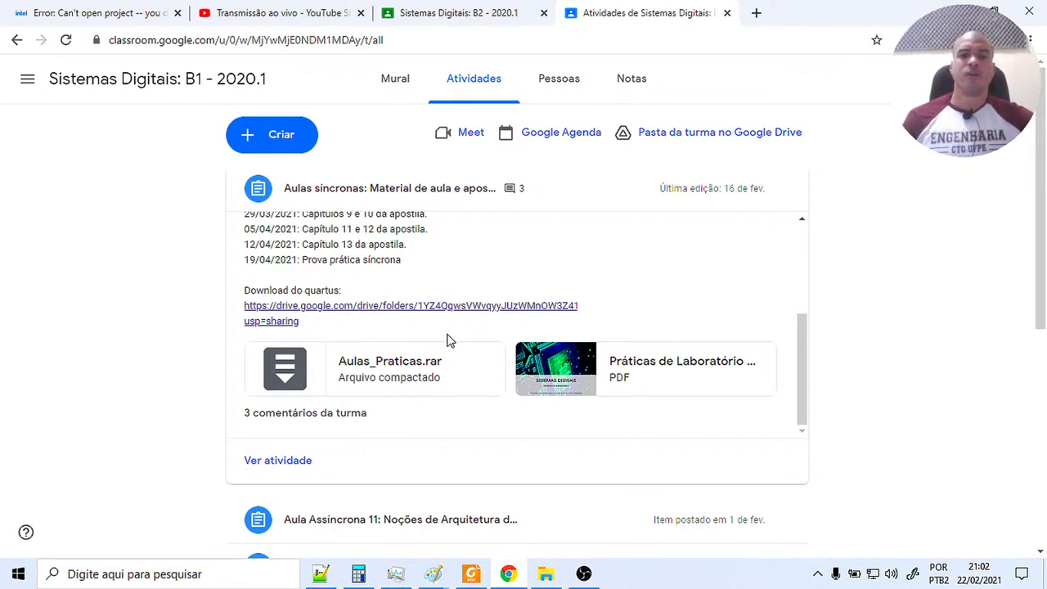
# Switch to File Explorer and open the projetos QPF project file in the Universalidades_Portas folder.
pyautogui.click(546, 574)
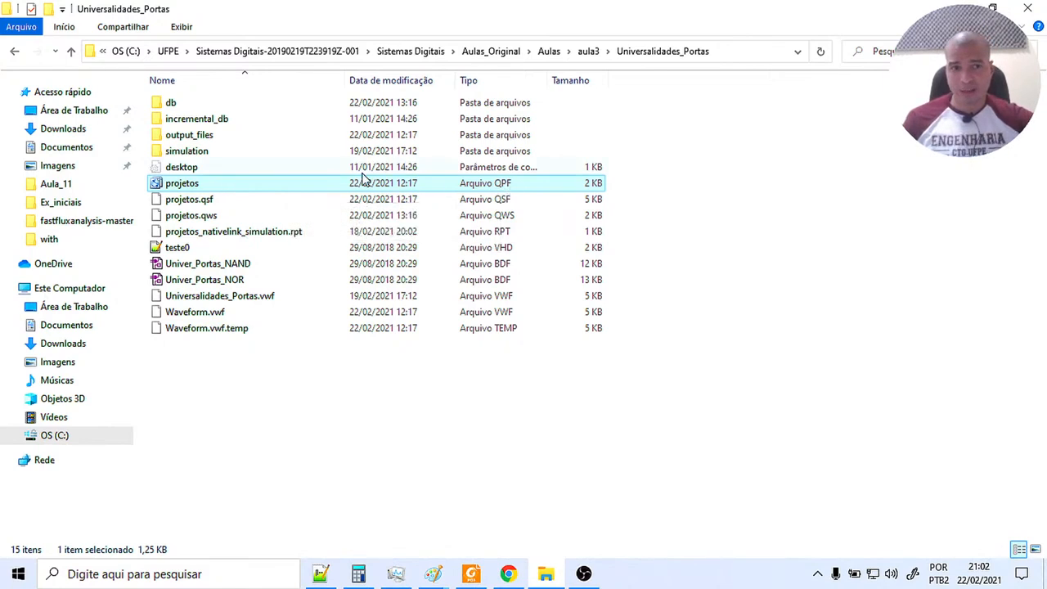
pyautogui.doubleClick(247, 184)
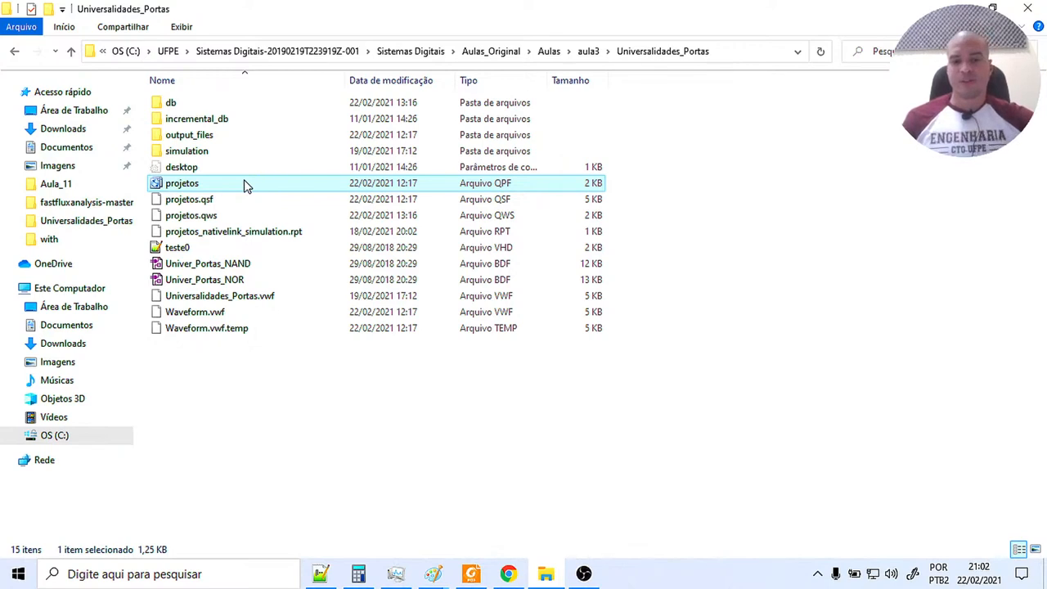
# Switch to Chrome and review Intel's support article on clearing project write protection with the attrib command while Quartus II loads.
pyautogui.click(508, 575)
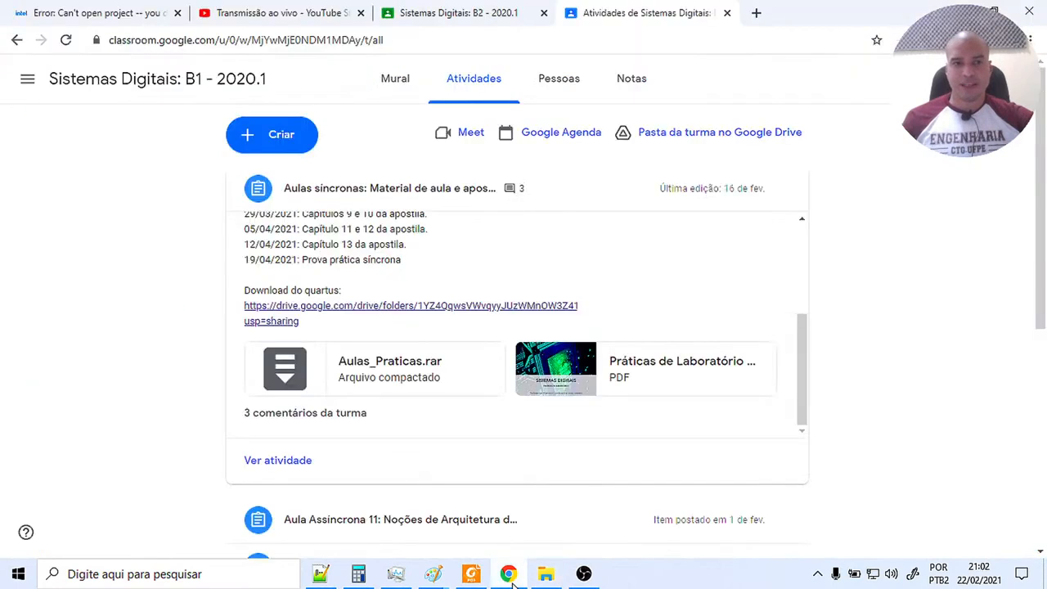
pyautogui.click(82, 8)
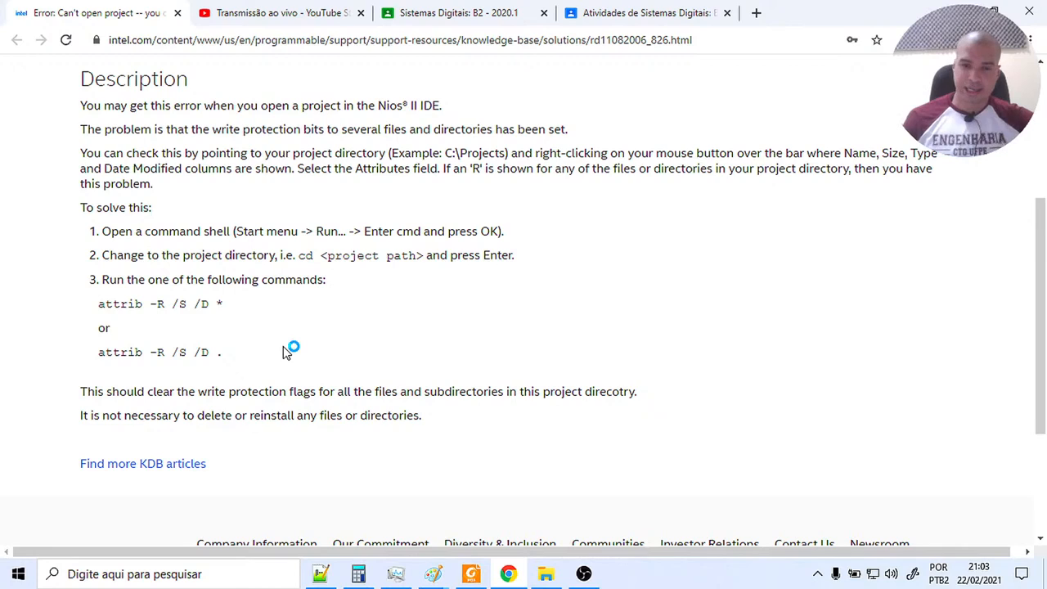
pyautogui.click(544, 576)
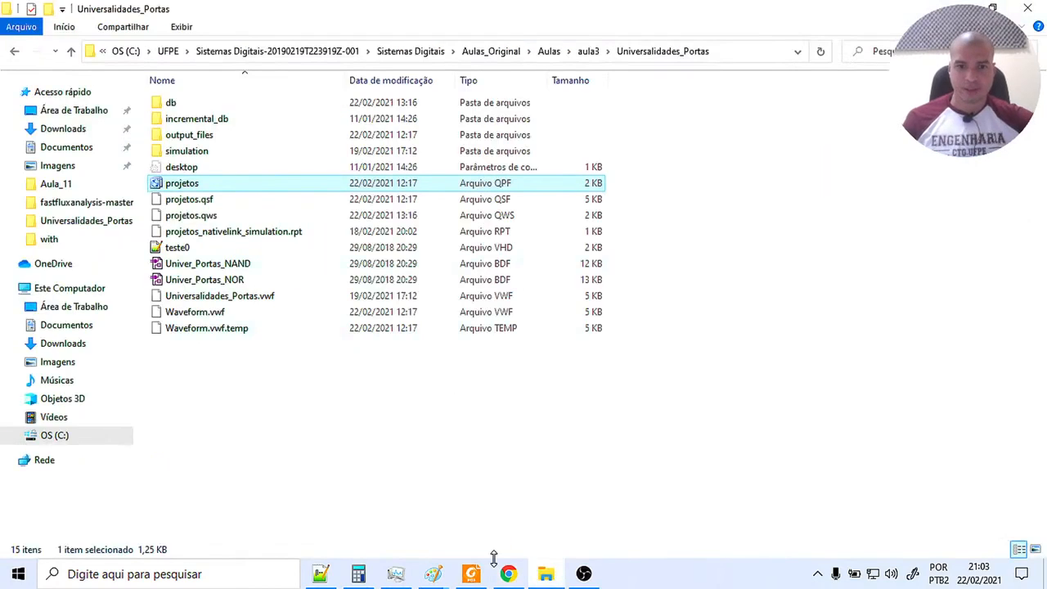
pyautogui.click(508, 573)
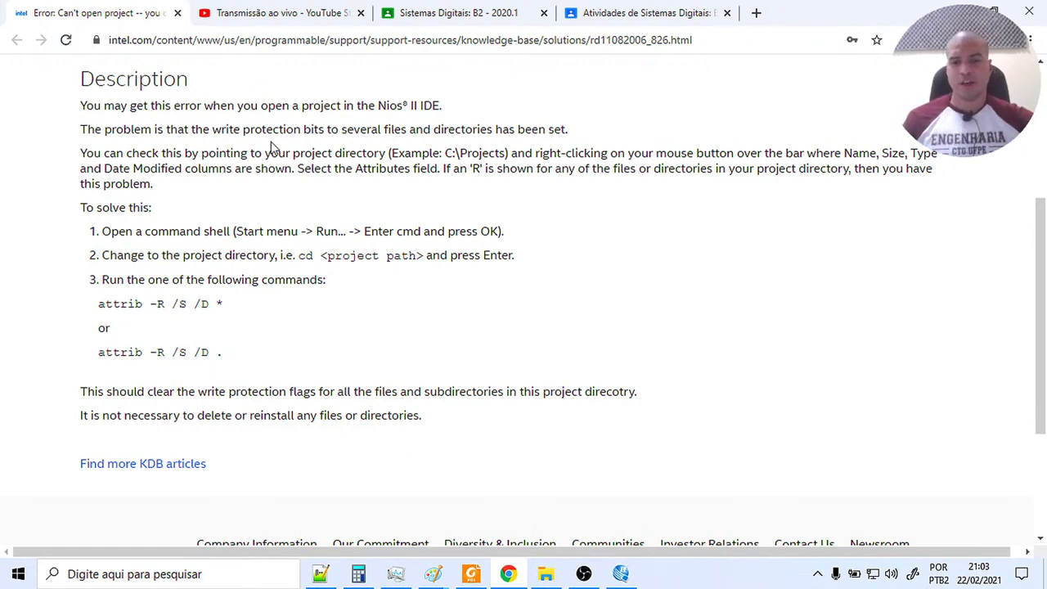
pyautogui.click(618, 578)
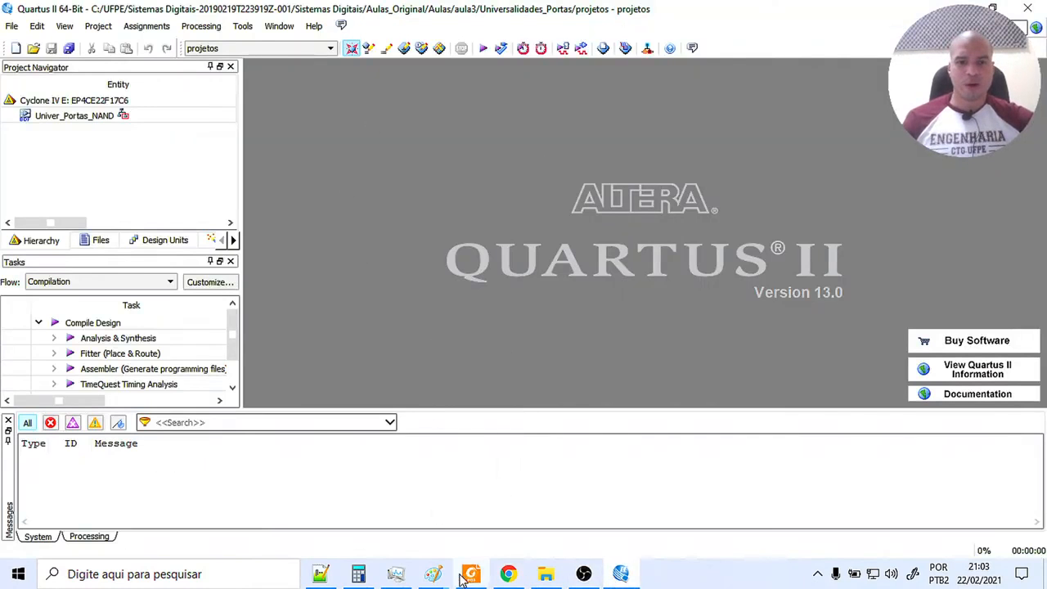
pyautogui.click(508, 576)
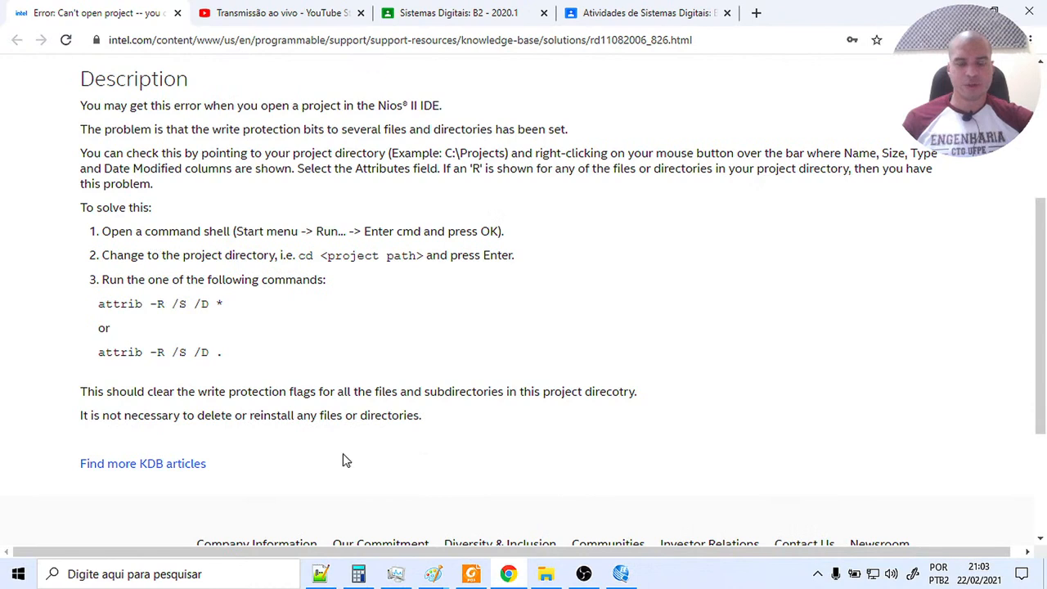
pyautogui.moveTo(539, 579)
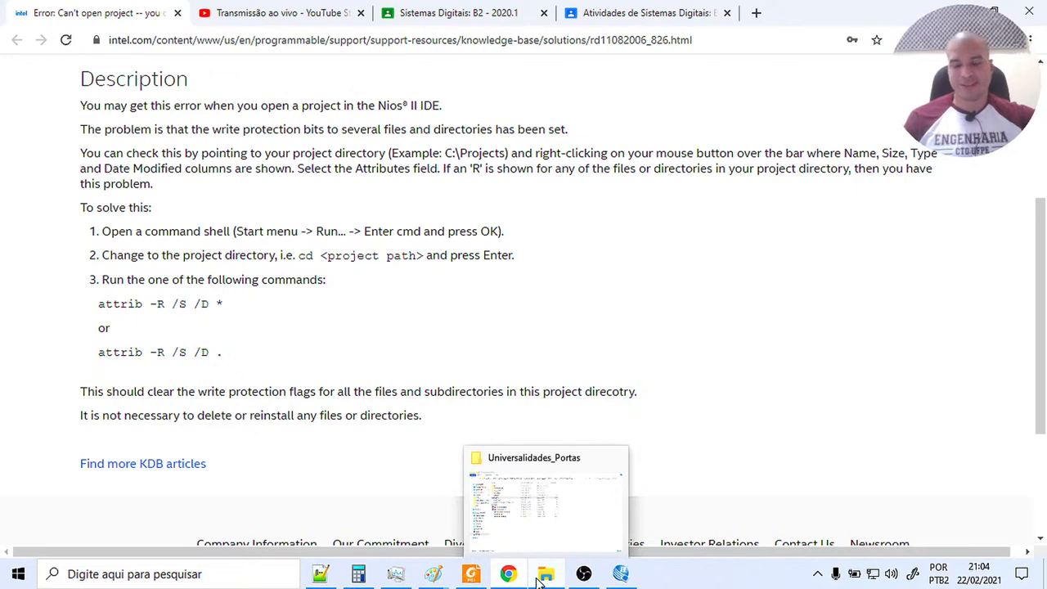
# Switch to Quartus II and remove Waveform.vwf from the project's file list.
pyautogui.click(621, 574)
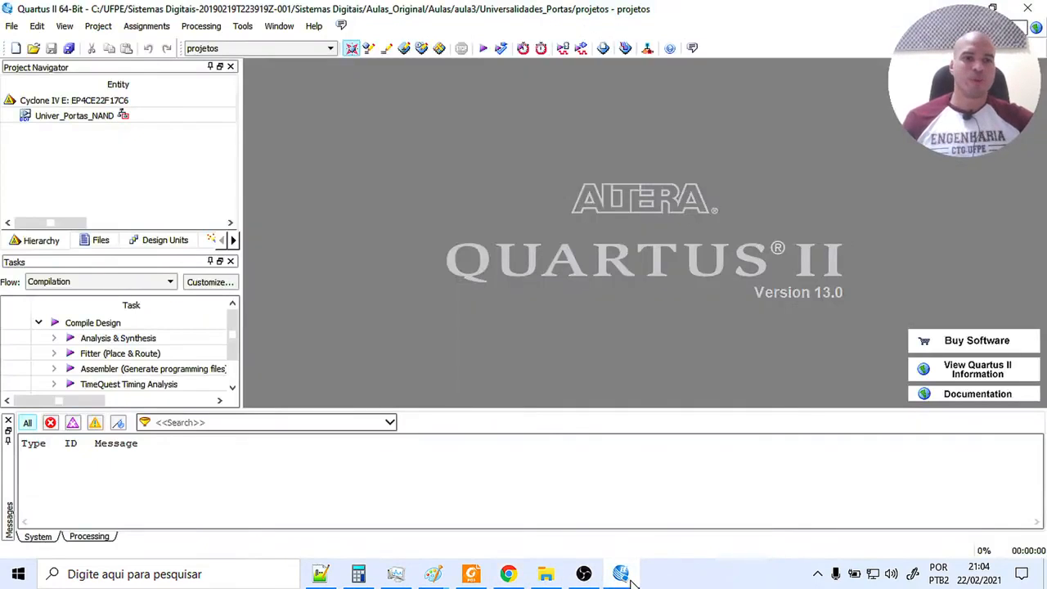
pyautogui.click(100, 240)
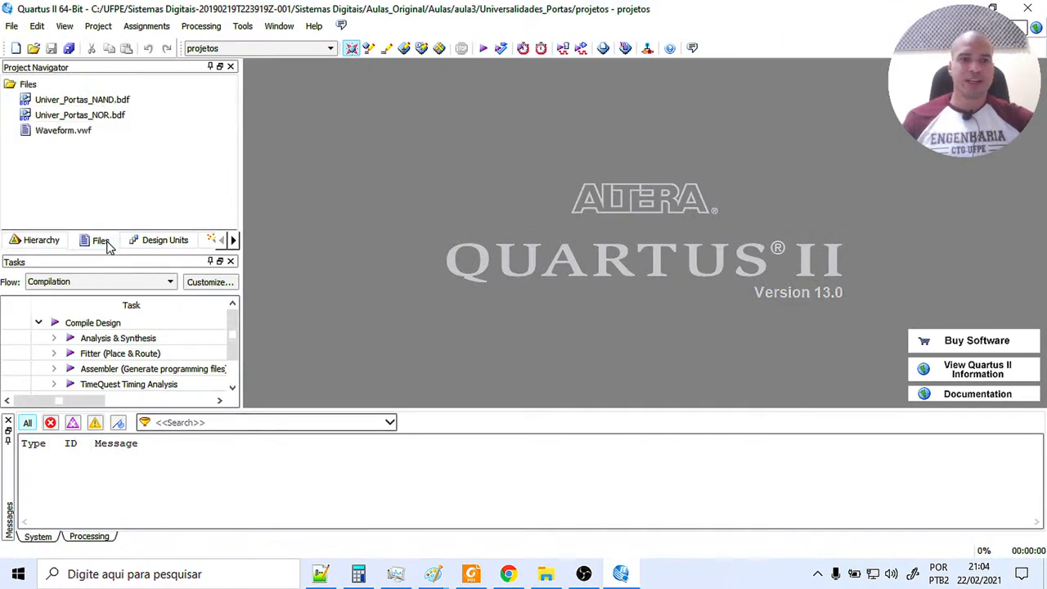
pyautogui.rightClick(87, 133)
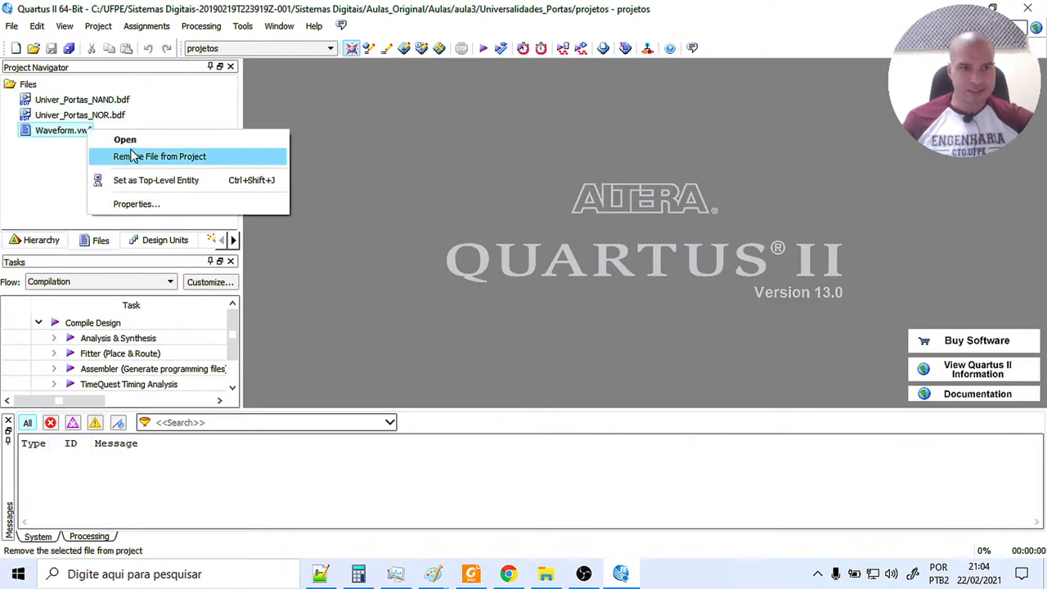
pyautogui.click(108, 160)
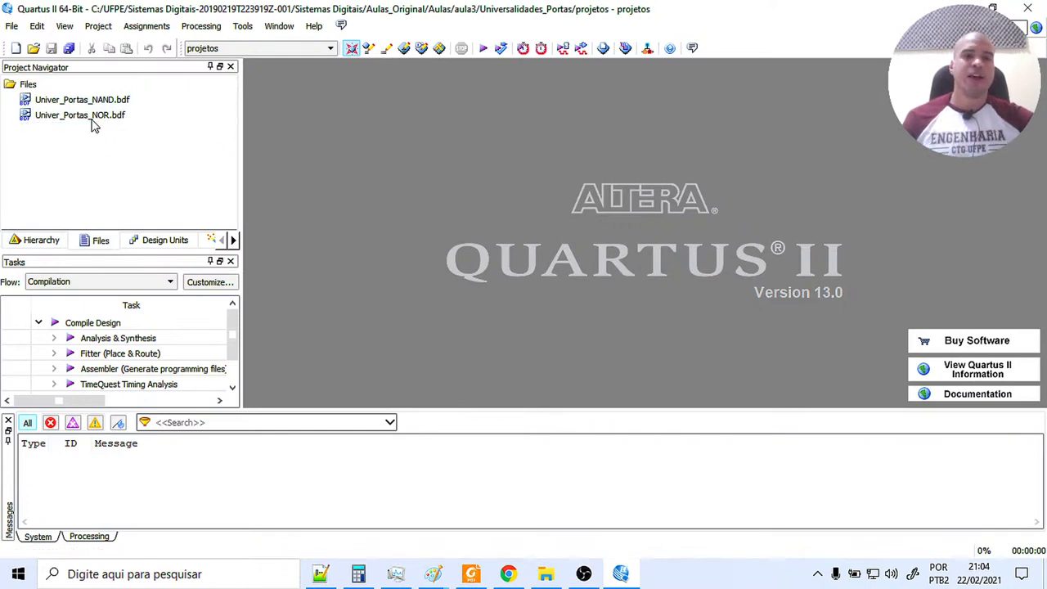
# Open the Univer_Portas_NAND.bdf and Univer_Portas_NOR.bdf schematics for comparison, and close the NOR schematic.
pyautogui.doubleClick(114, 100)
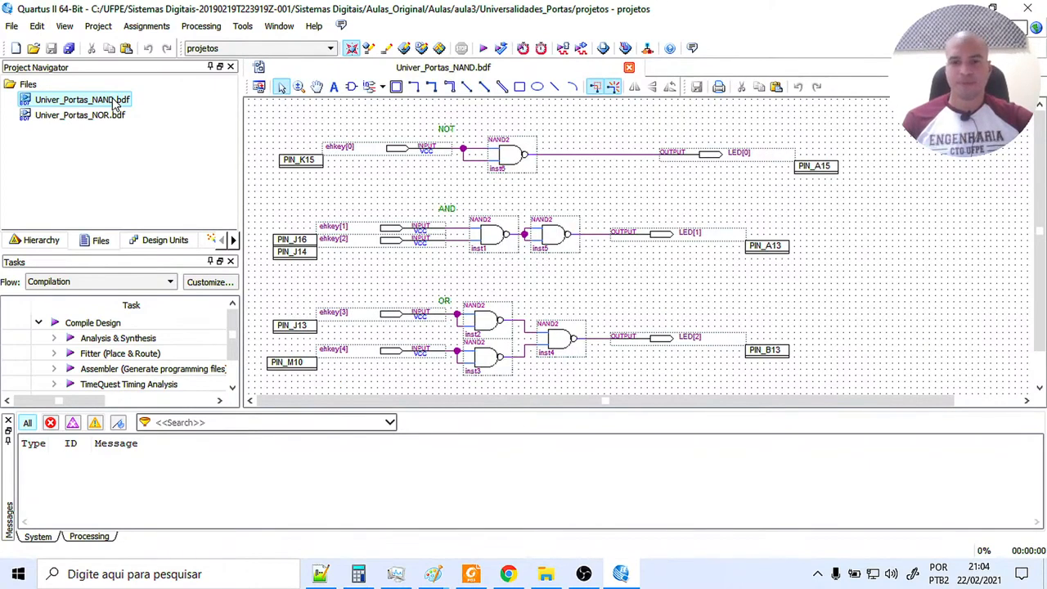
pyautogui.doubleClick(102, 116)
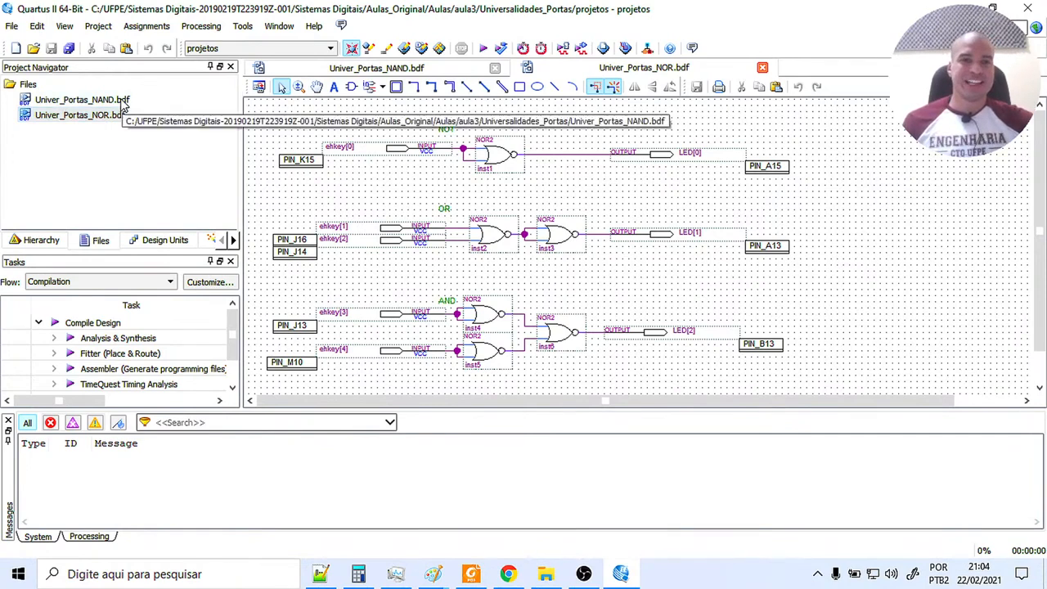
pyautogui.click(122, 101)
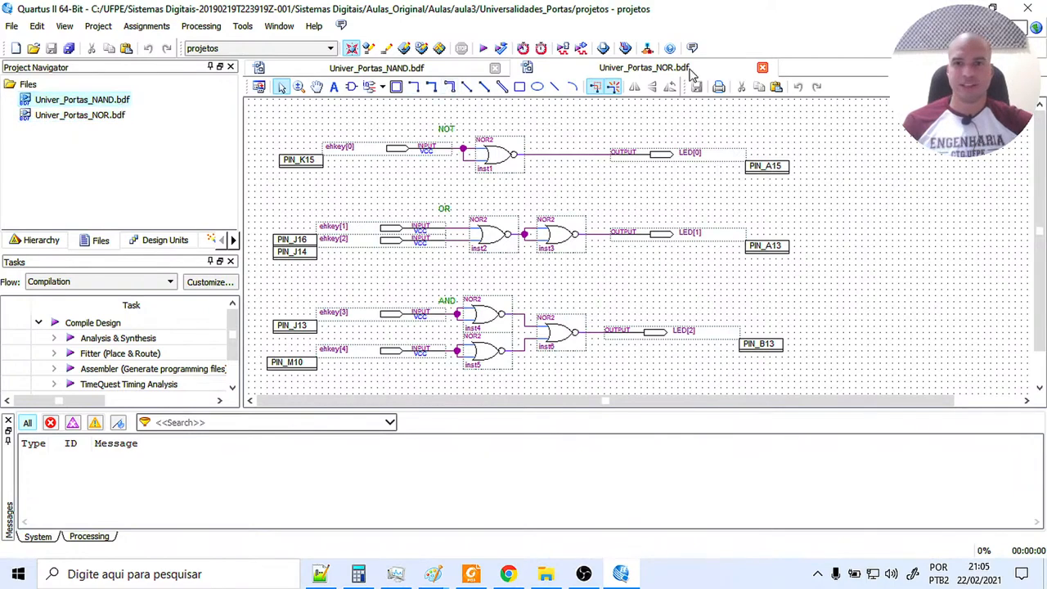
pyautogui.click(761, 69)
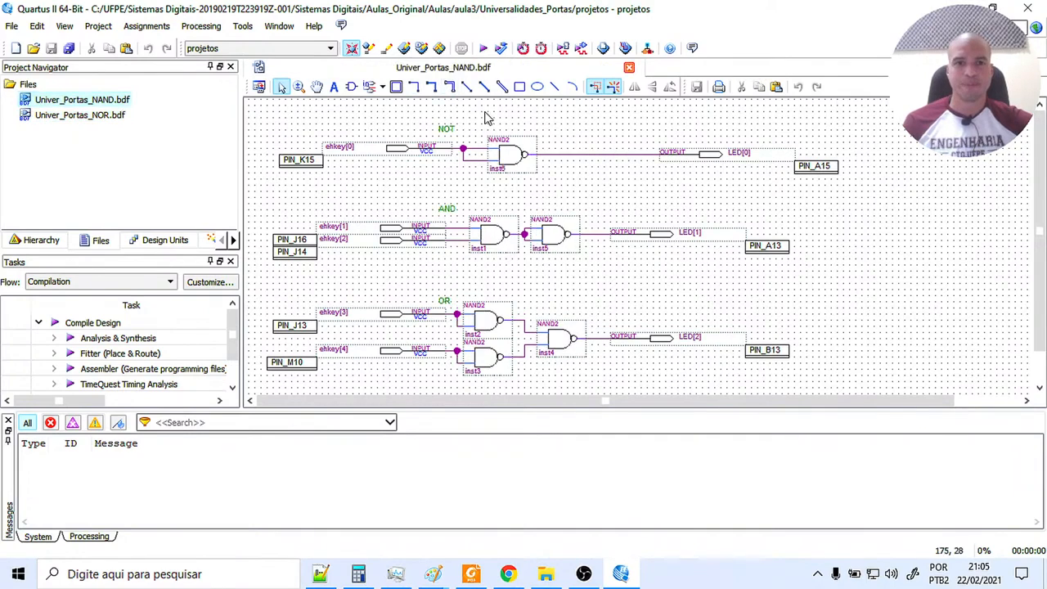
# Set Univer_Portas_NAND.bdf as the top-level entity and run Analysis & Synthesis on the project.
pyautogui.rightClick(108, 101)
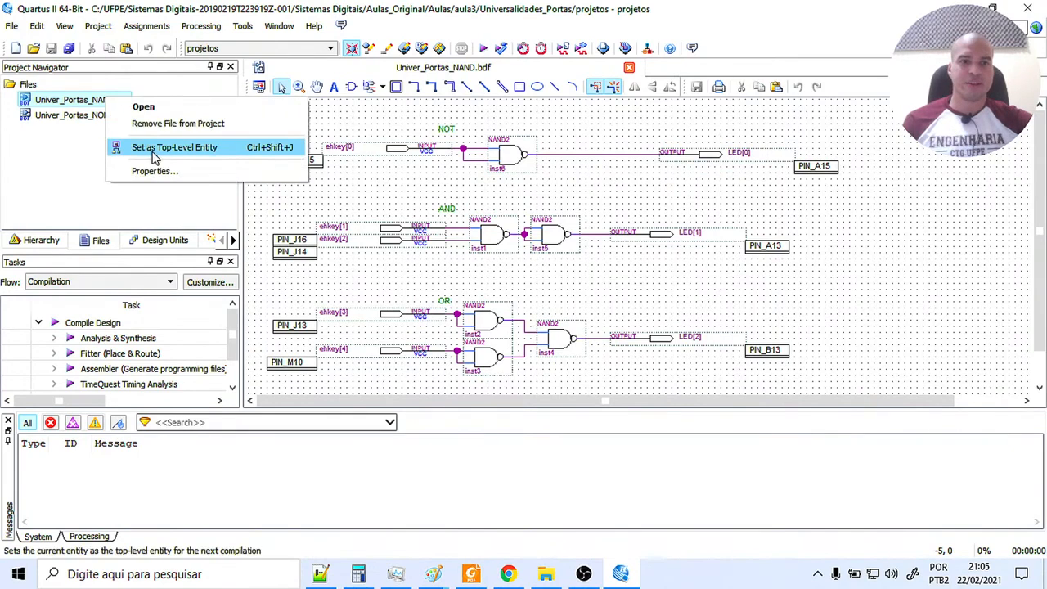
pyautogui.click(157, 155)
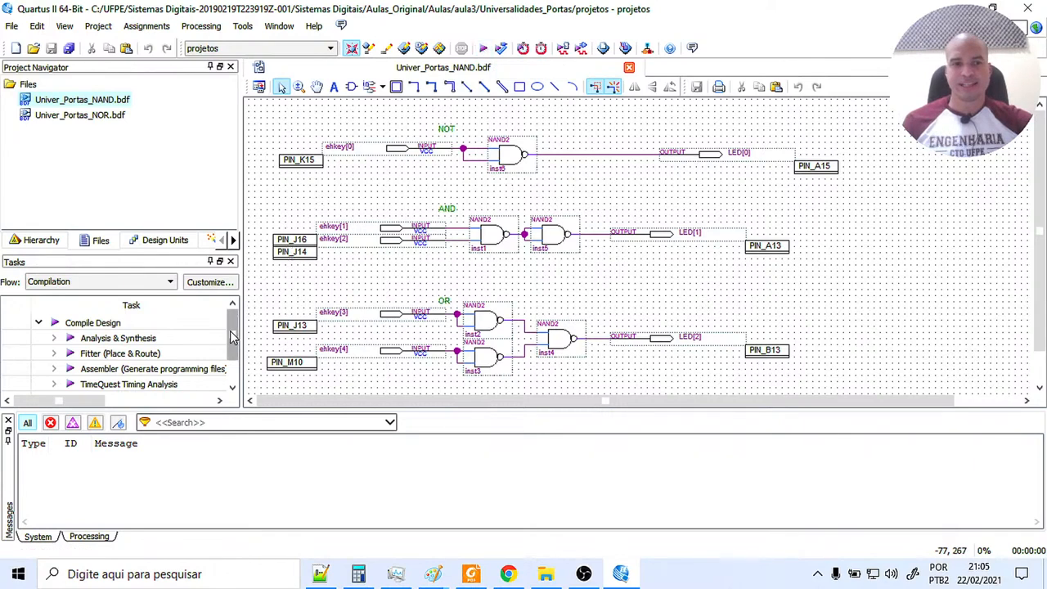
pyautogui.moveTo(233, 337); pyautogui.dragTo(233, 347)
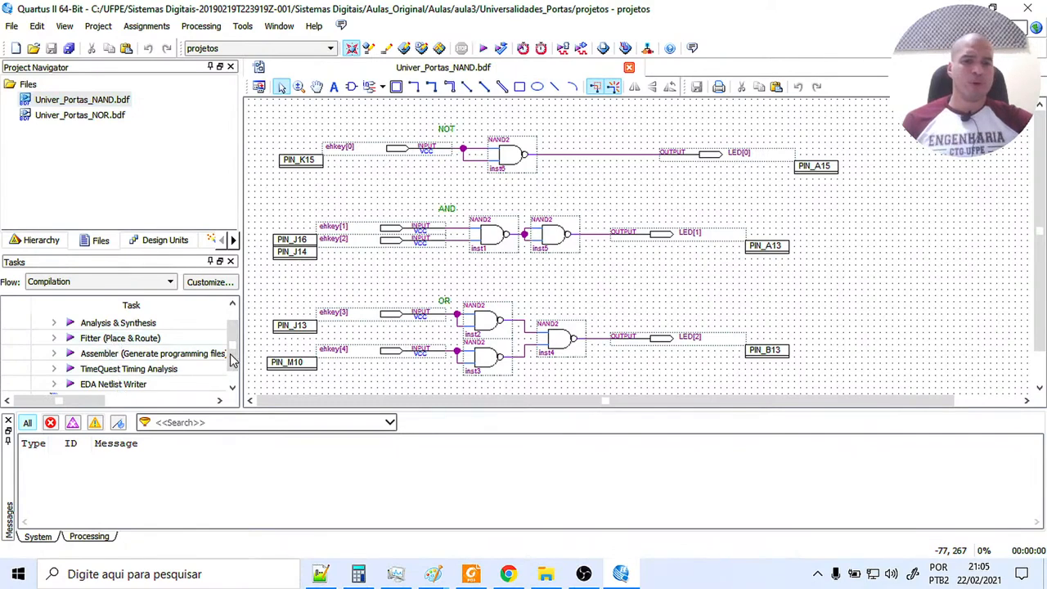
pyautogui.moveTo(236, 359); pyautogui.dragTo(237, 348)
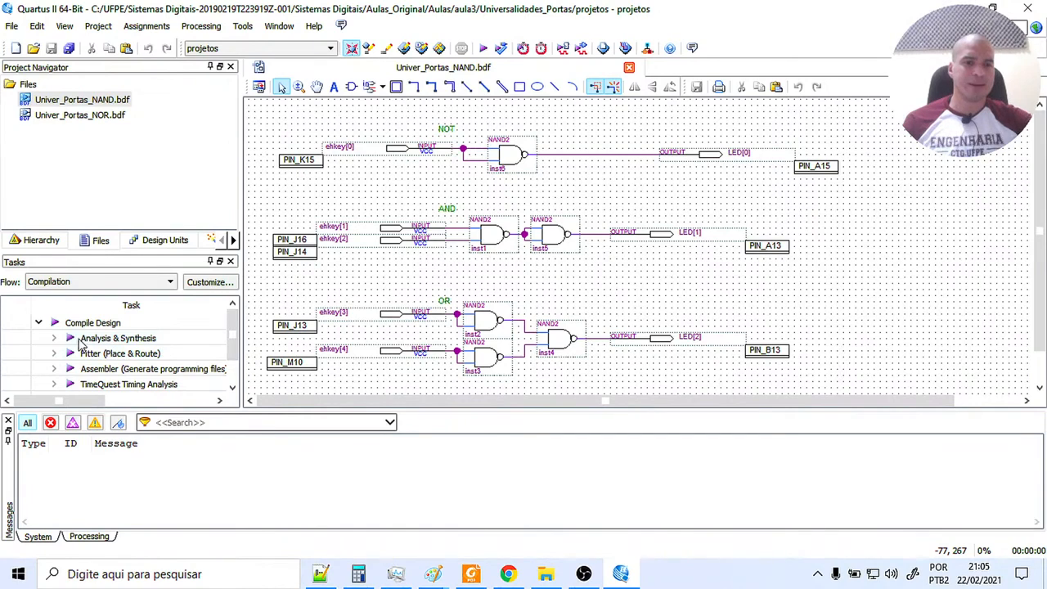
pyautogui.click(498, 49)
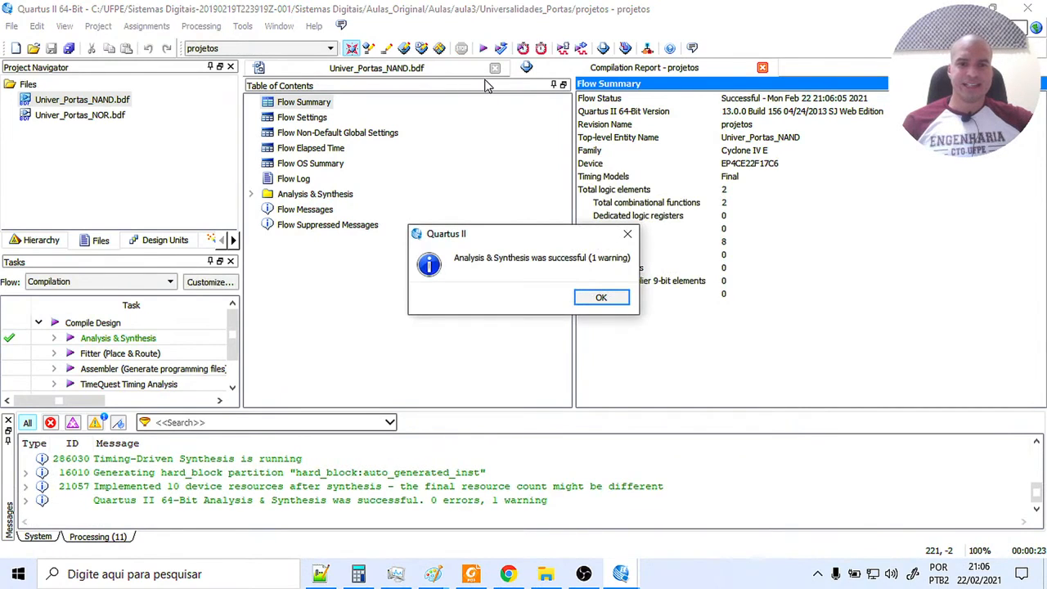
pyautogui.click(602, 299)
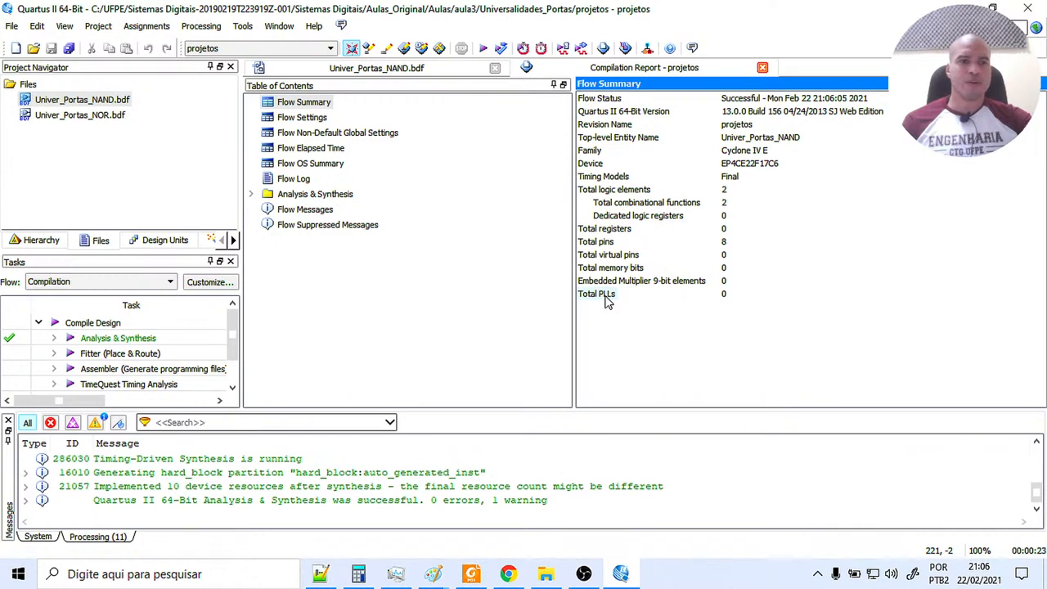
pyautogui.click(12, 27)
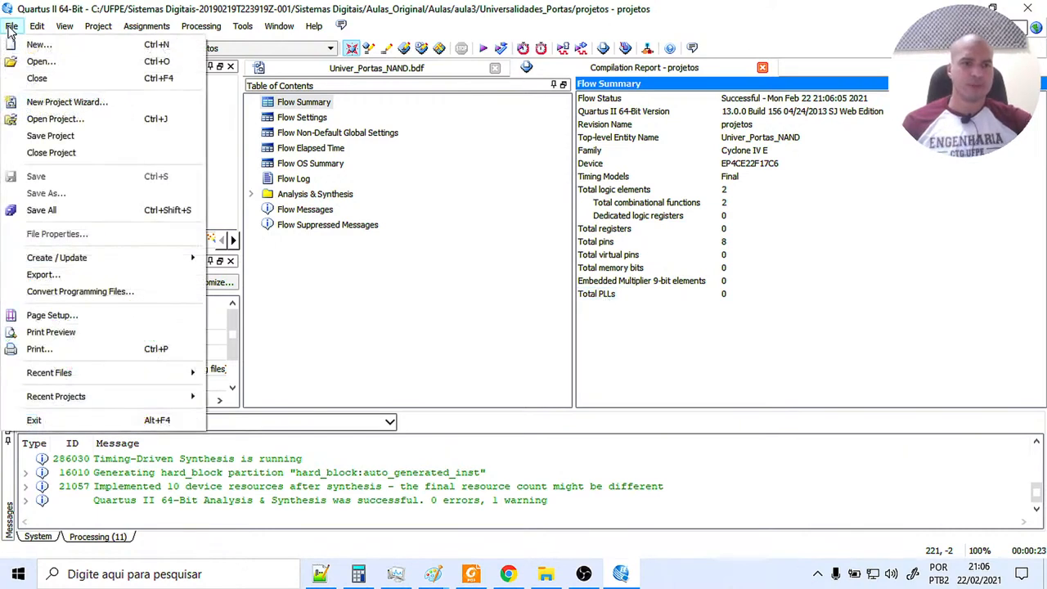
pyautogui.click(35, 45)
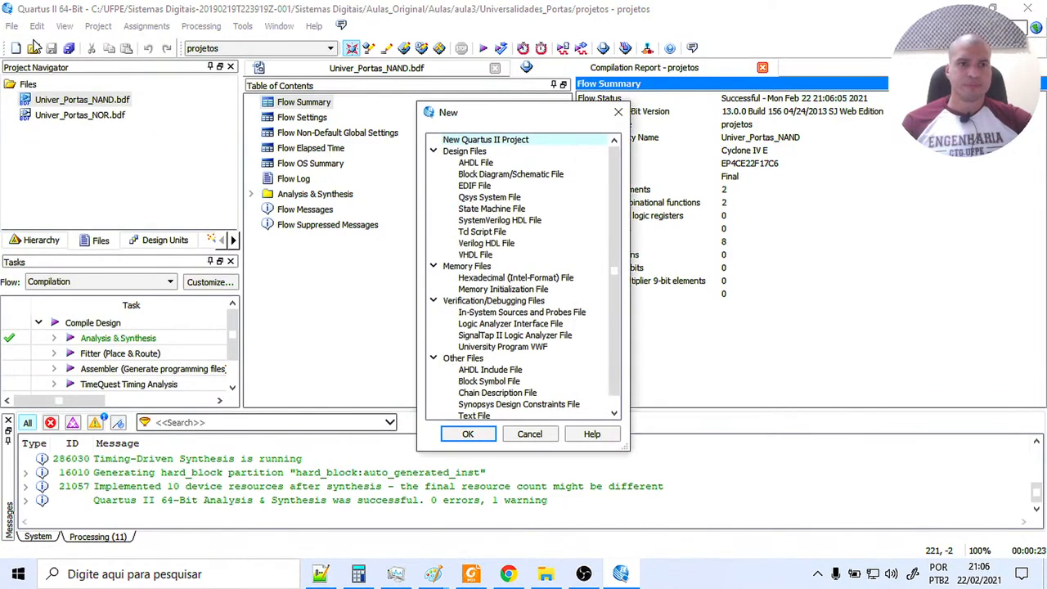
pyautogui.click(618, 112)
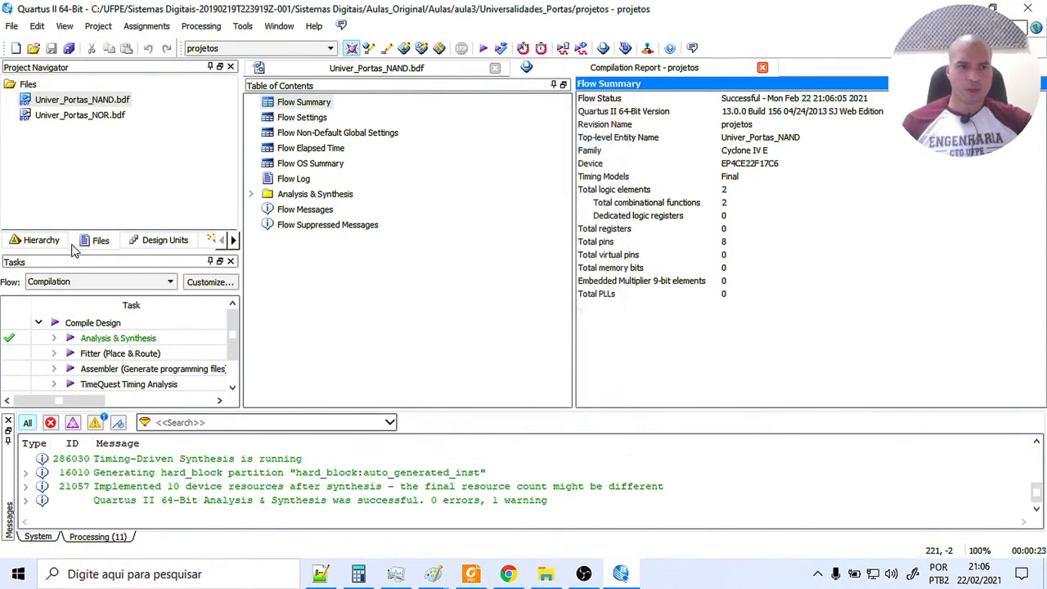
# Review the project's entity hierarchy and file list, and show the Set as Top-Level Entity option for Univer_Portas_NAND.bdf.
pyautogui.click(41, 242)
pyautogui.click(99, 241)
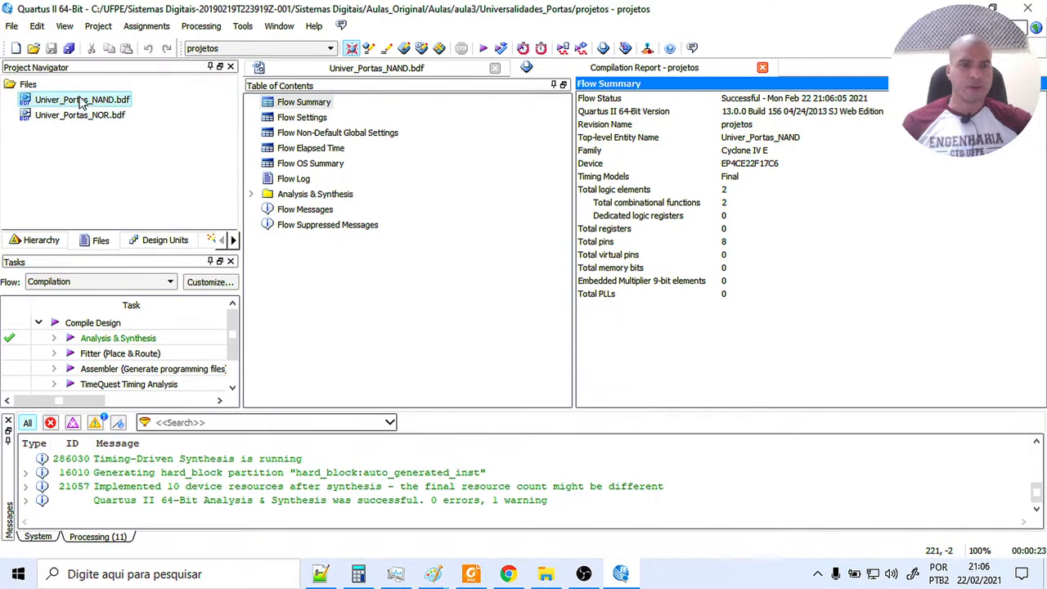
pyautogui.rightClick(82, 101)
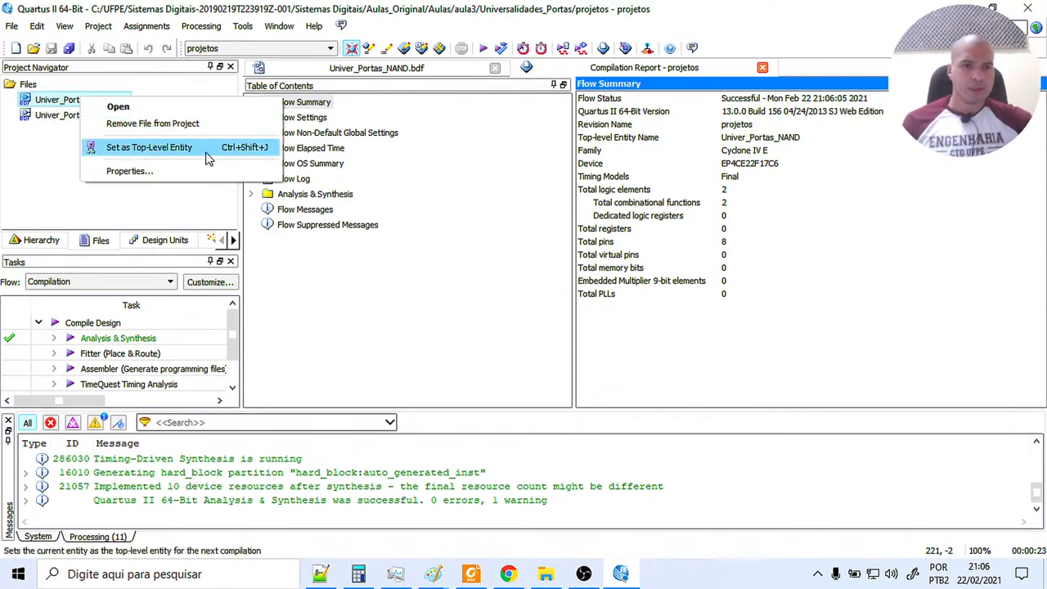
pyautogui.click(49, 161)
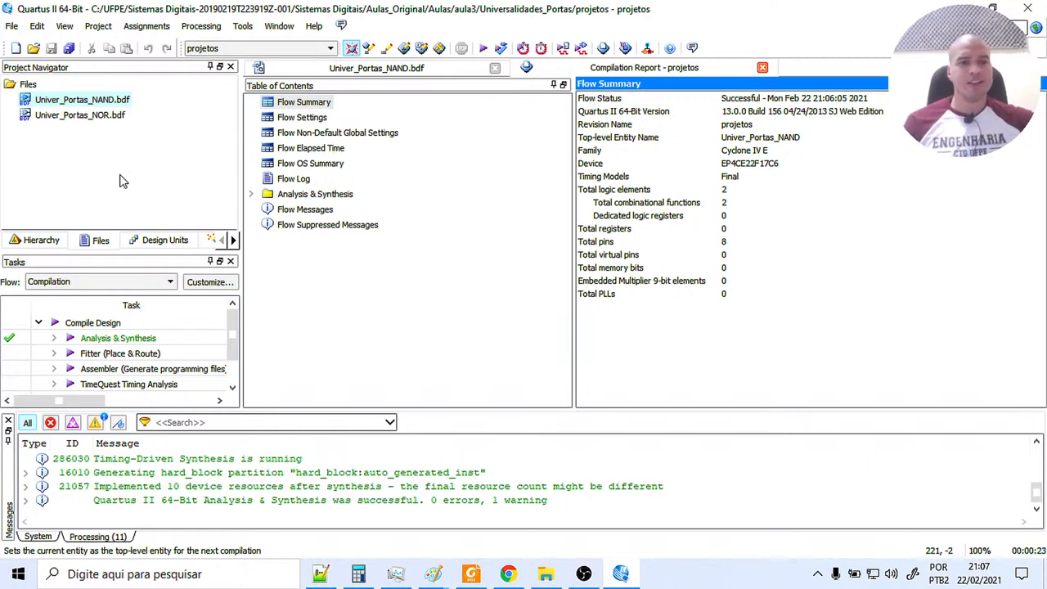
pyautogui.rightClick(104, 103)
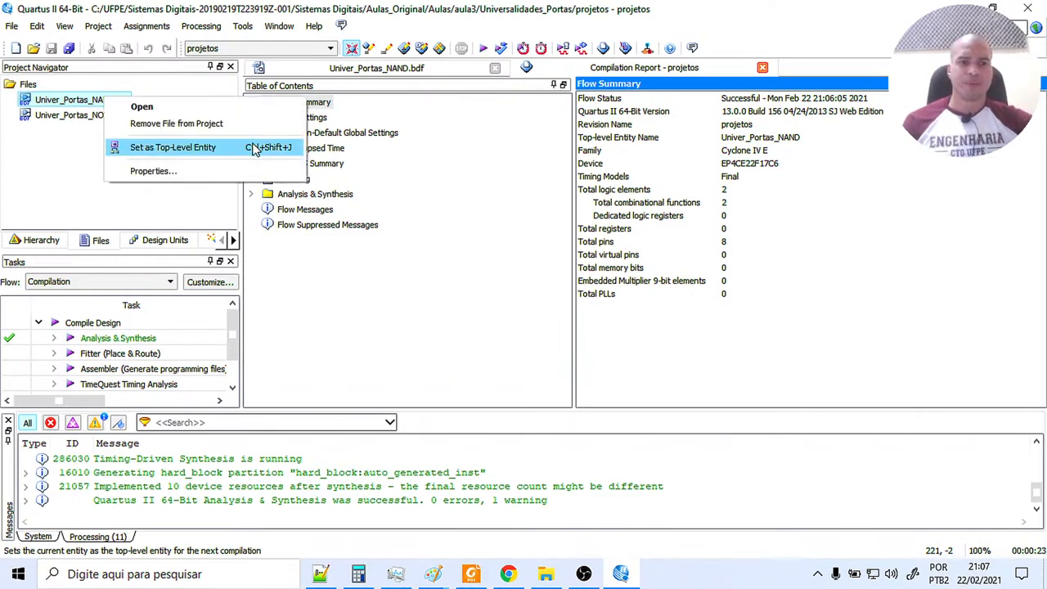
pyautogui.click(54, 240)
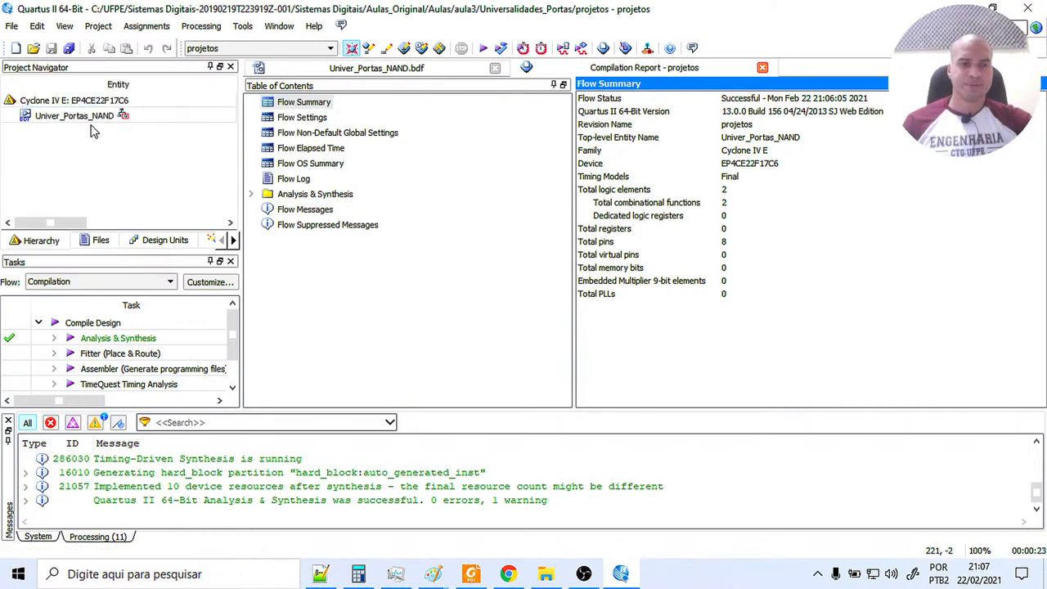
pyautogui.click(111, 243)
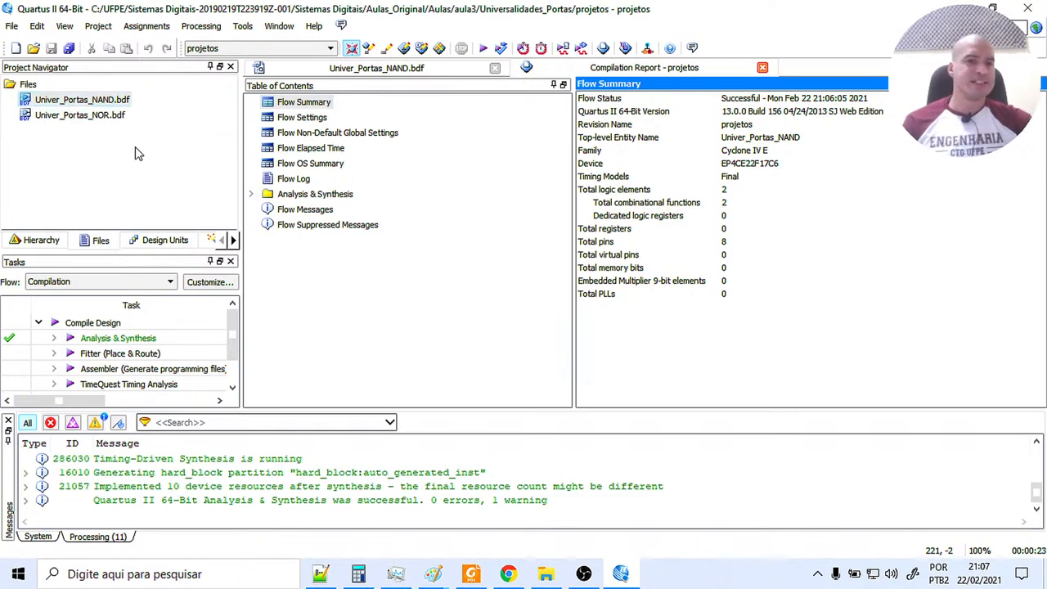
pyautogui.click(123, 100)
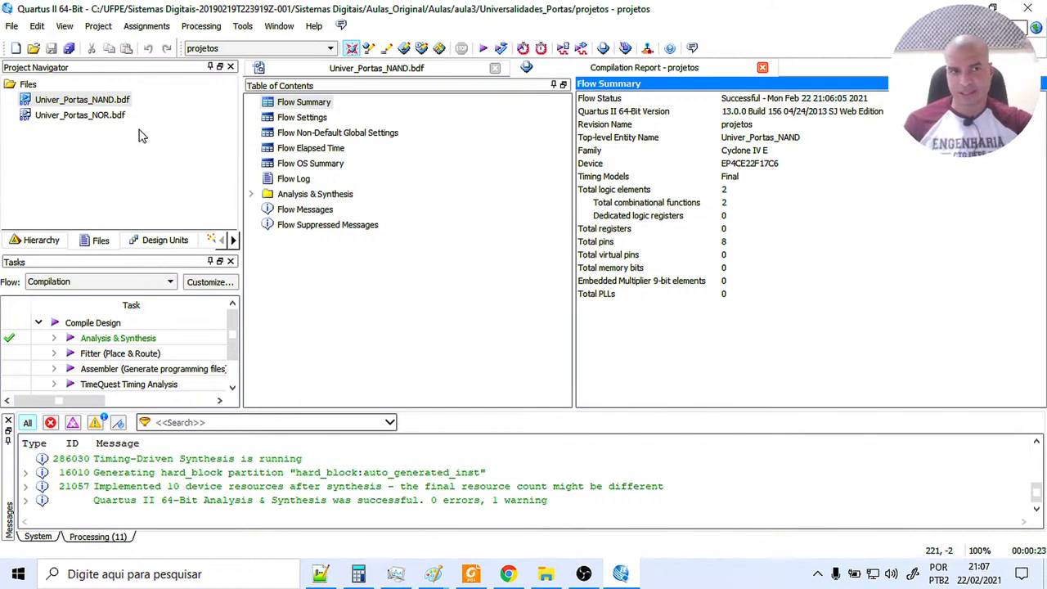
# Return to the Univer_Portas_NAND.bdf schematic and create a new University Program VWF simulation file.
pyautogui.click(372, 69)
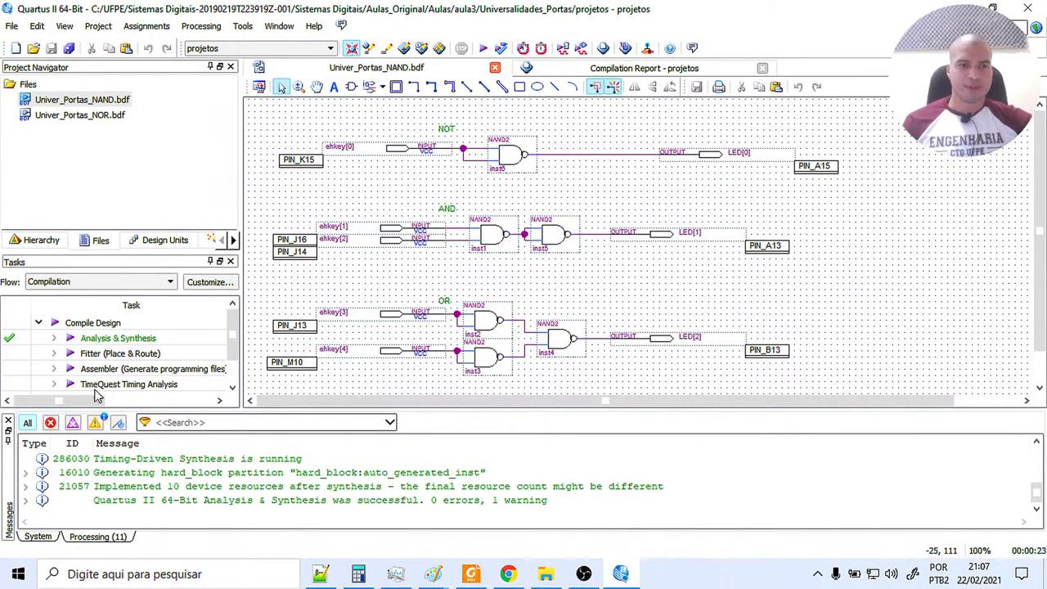
pyautogui.click(10, 27)
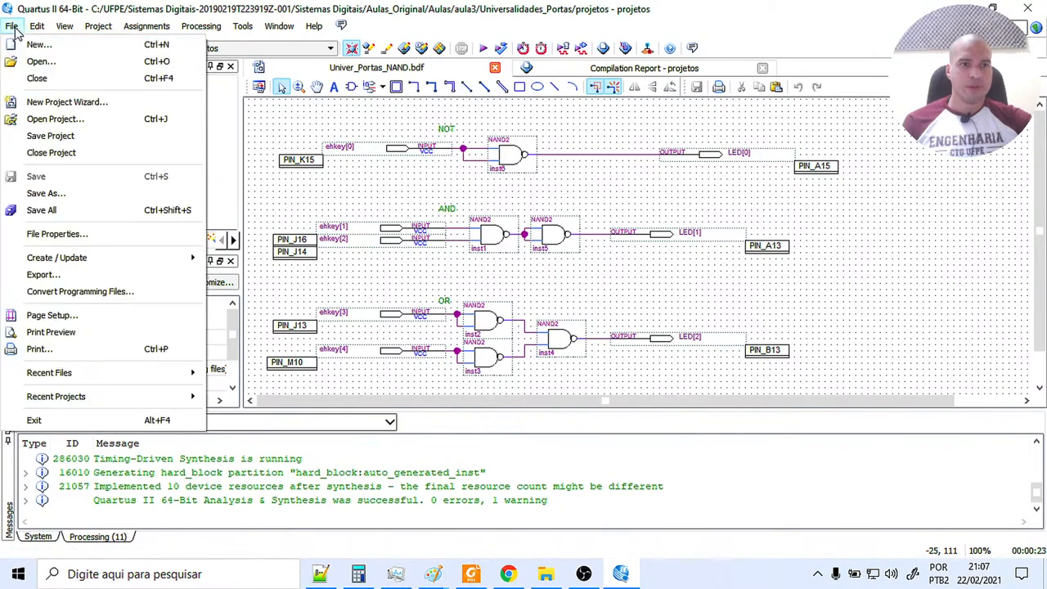
pyautogui.click(17, 45)
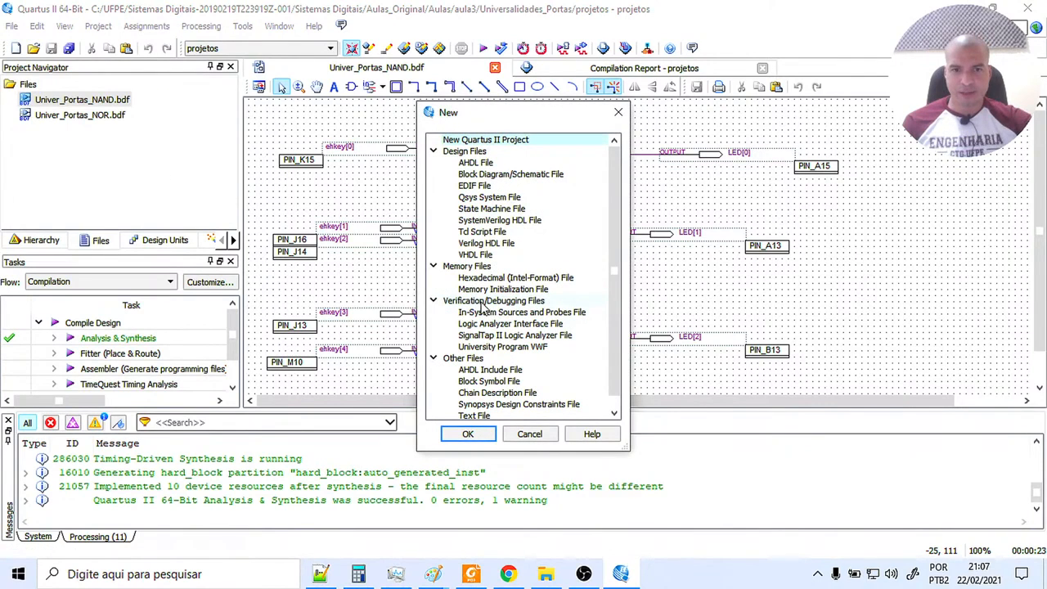
pyautogui.click(526, 347)
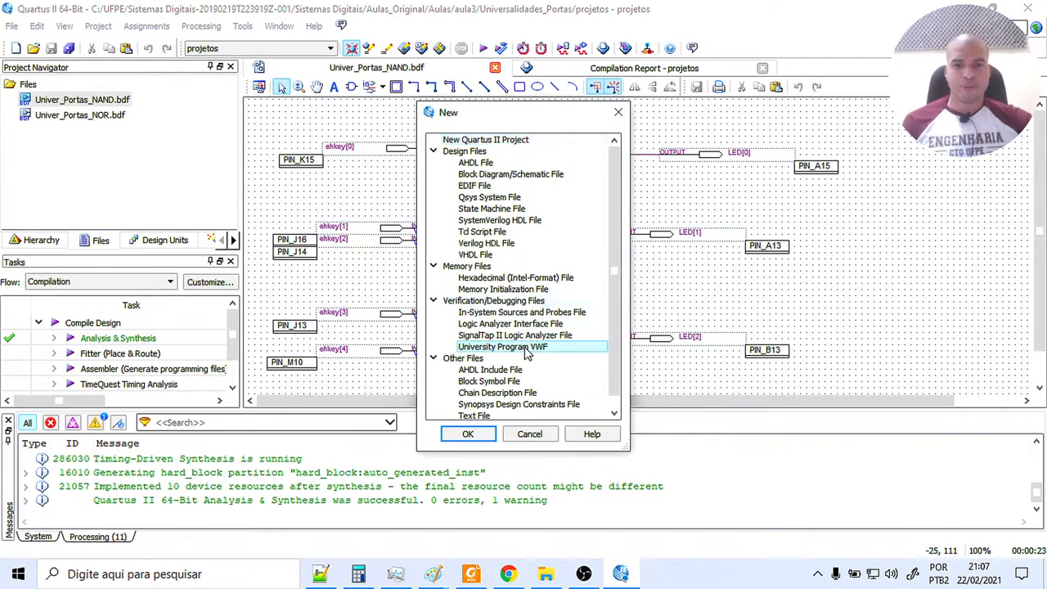
pyautogui.click(468, 434)
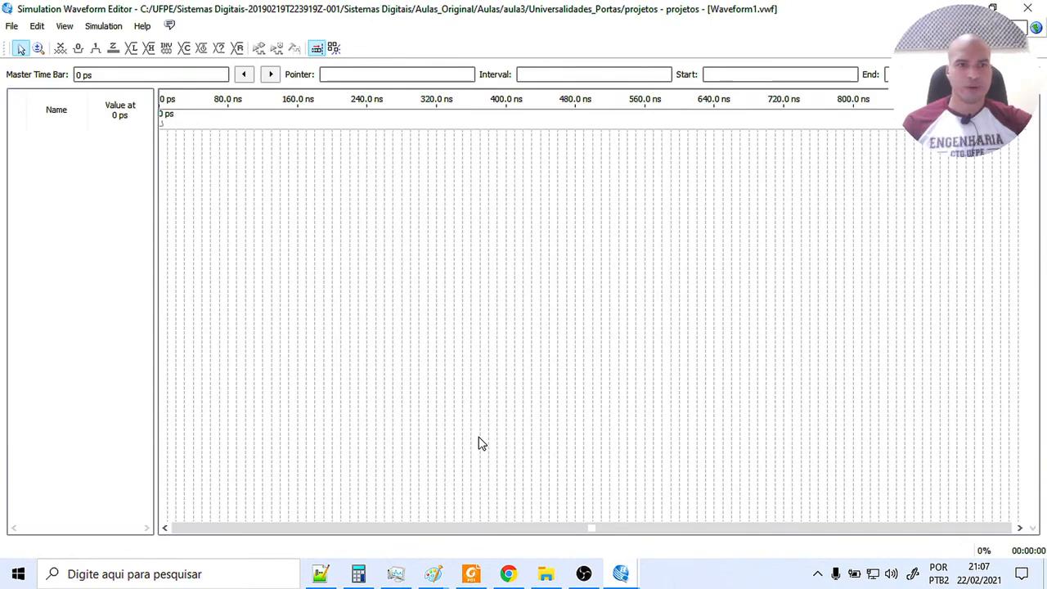
# Insert all ehkey input and LED output nodes into the waveform using the Node Finder with the Pins: all filter.
pyautogui.click(38, 49)
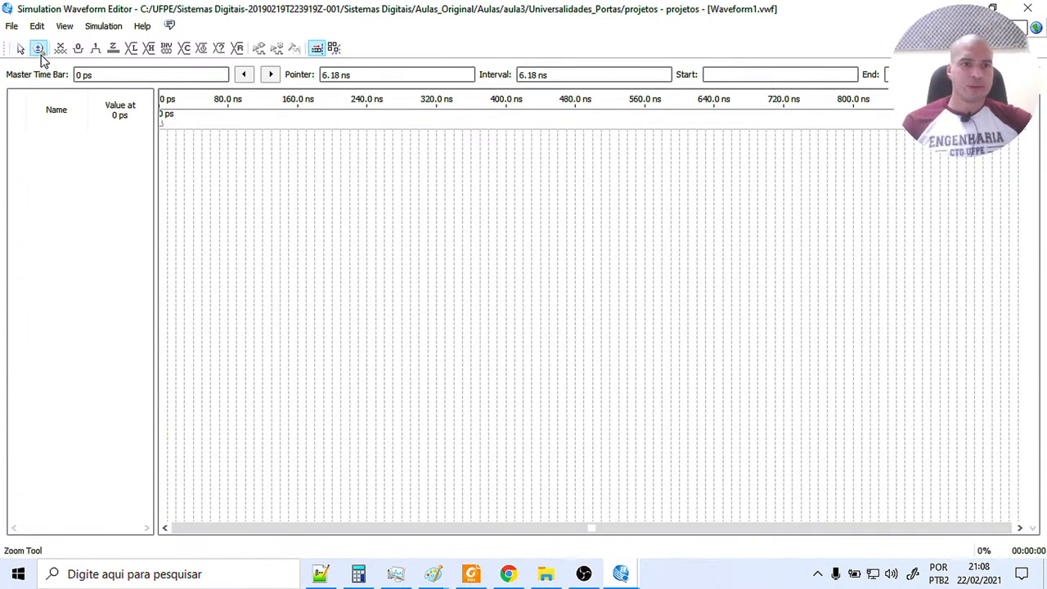
pyautogui.click(264, 248)
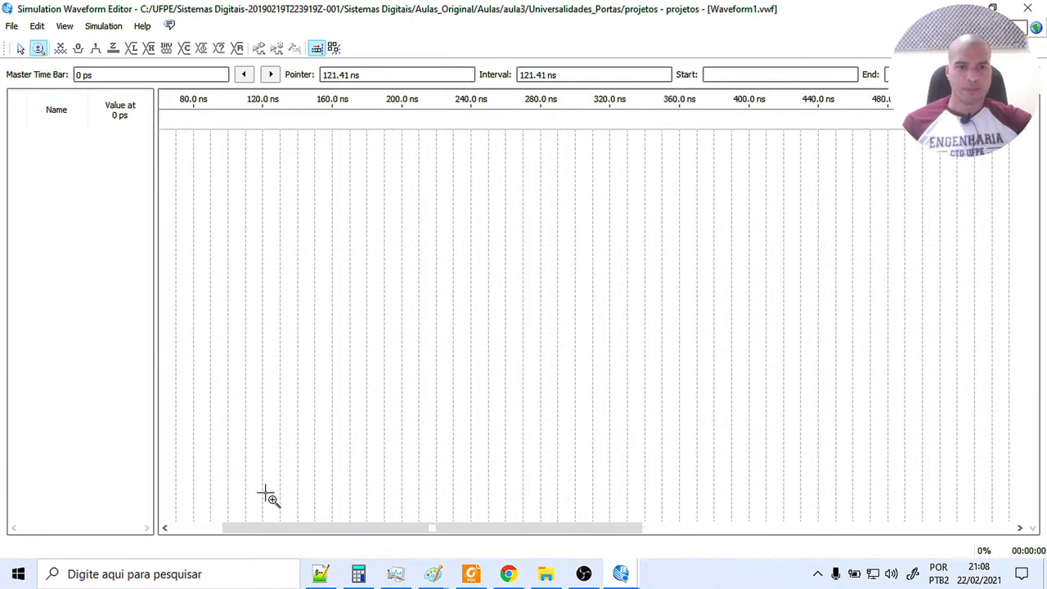
pyautogui.moveTo(274, 524); pyautogui.dragTo(156, 554)
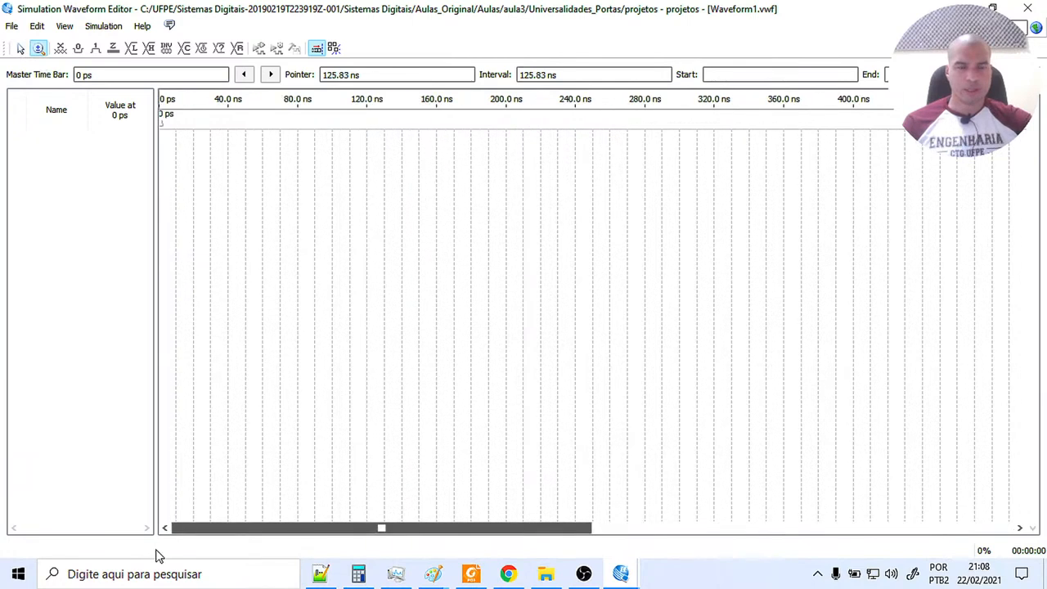
pyautogui.click(193, 259)
pyautogui.moveTo(234, 532); pyautogui.dragTo(152, 538)
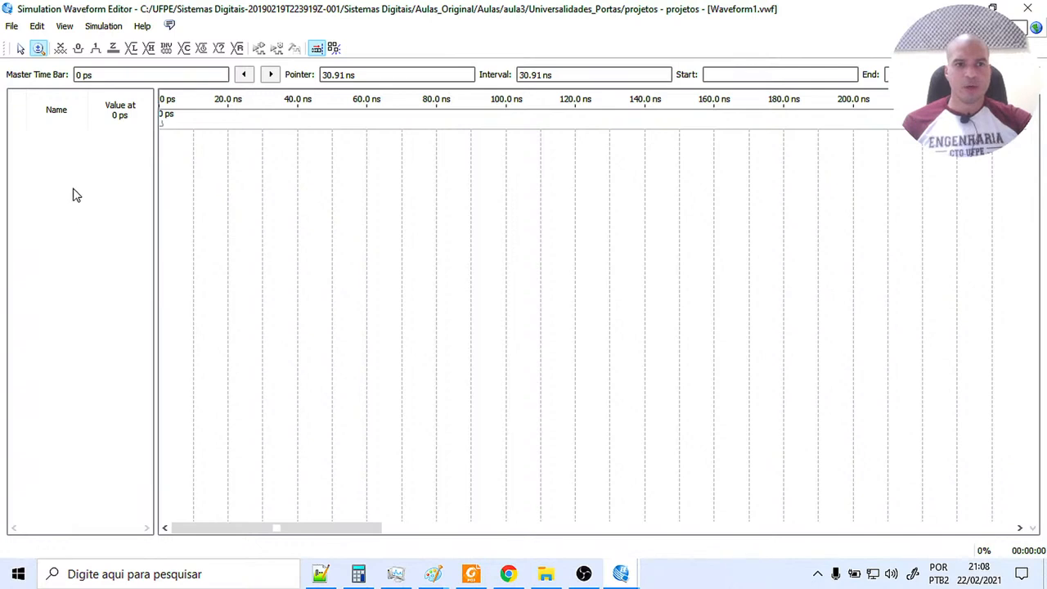
pyautogui.rightClick(49, 170)
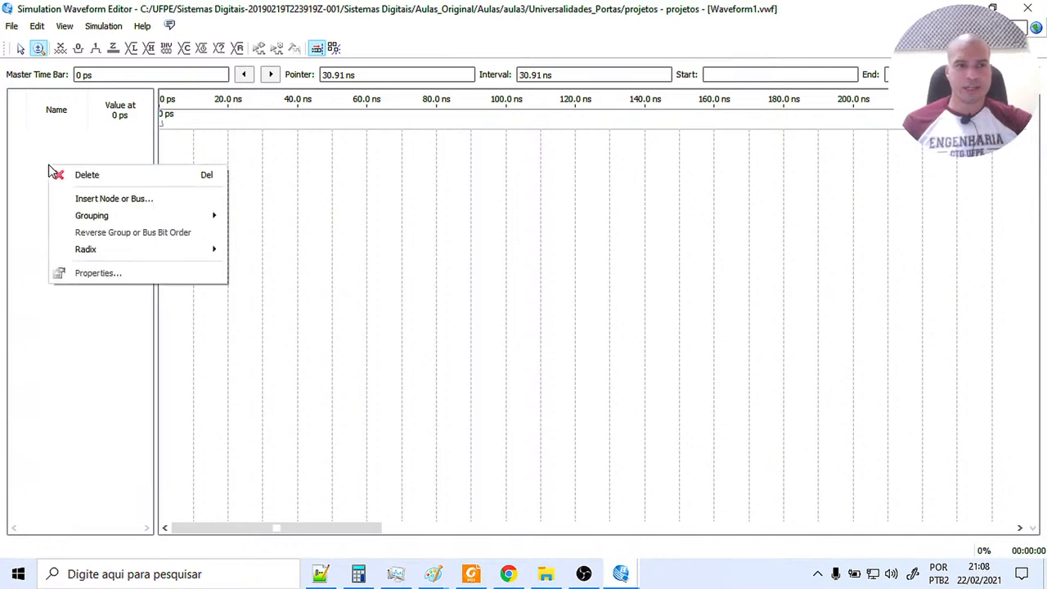
pyautogui.click(162, 199)
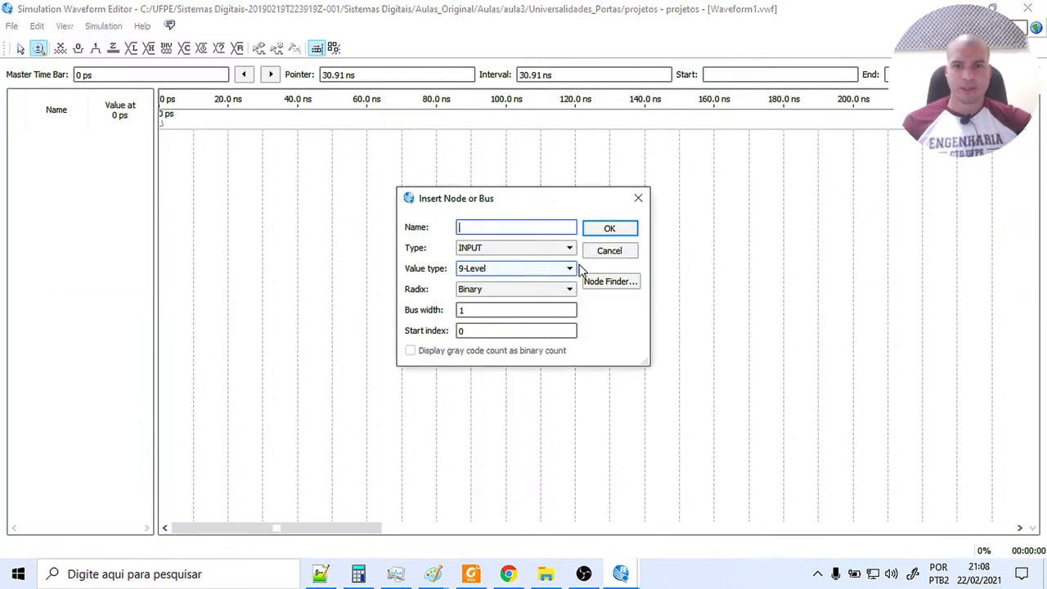
pyautogui.click(611, 282)
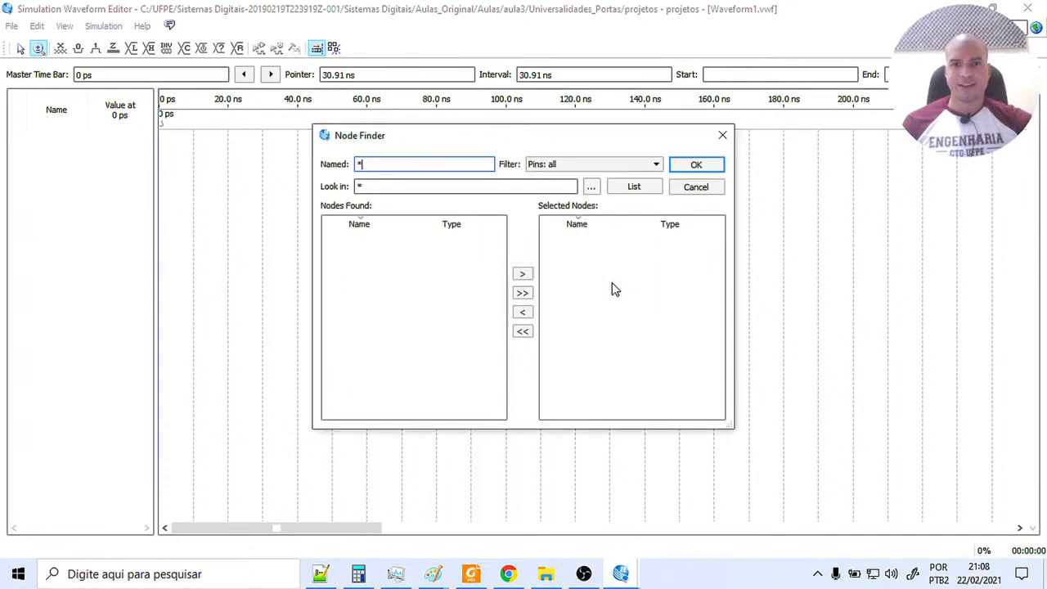
pyautogui.click(636, 188)
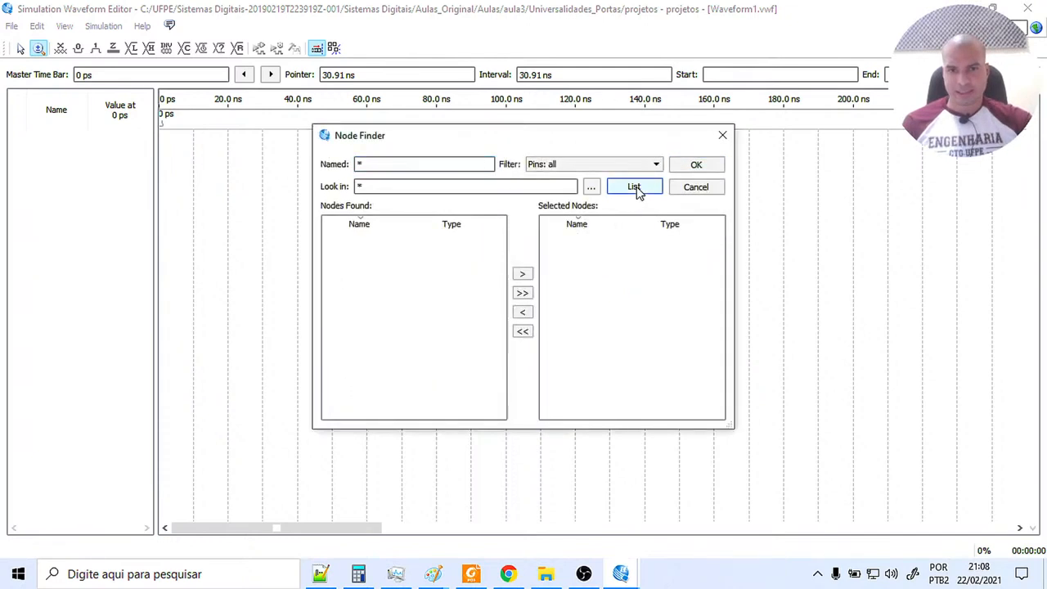
pyautogui.click(522, 294)
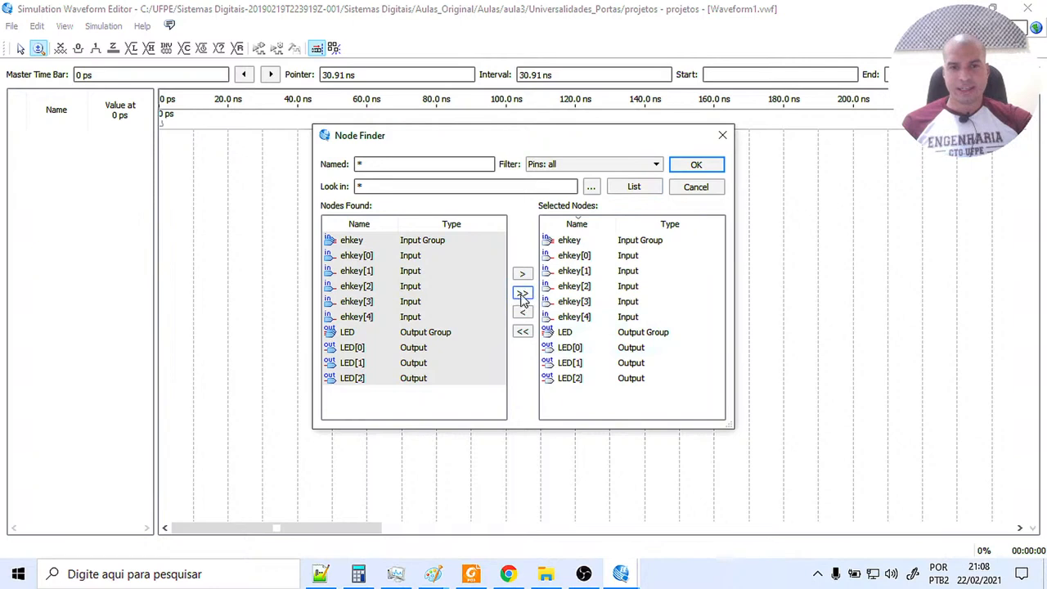
pyautogui.click(695, 166)
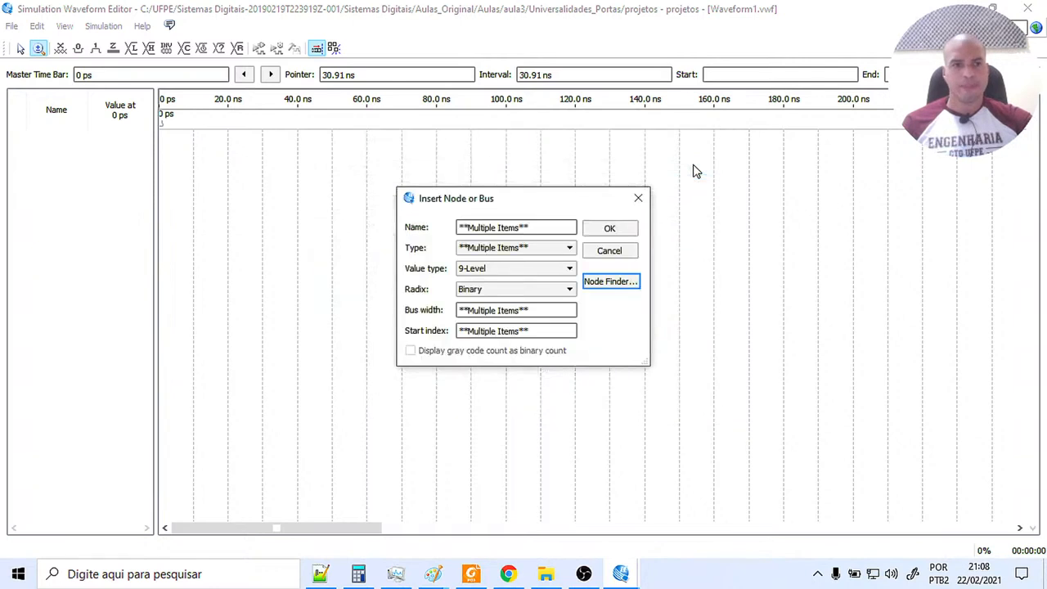
pyautogui.click(609, 229)
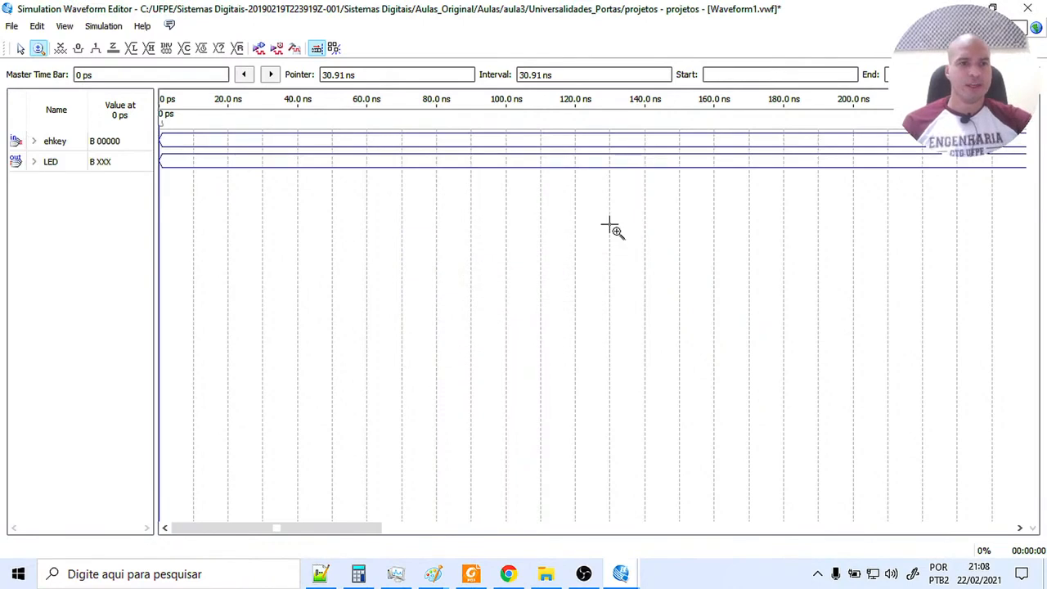
# Expand the ehkey and LED groups in the waveform and widen the Name column to show the full signal names.
pyautogui.click(33, 141)
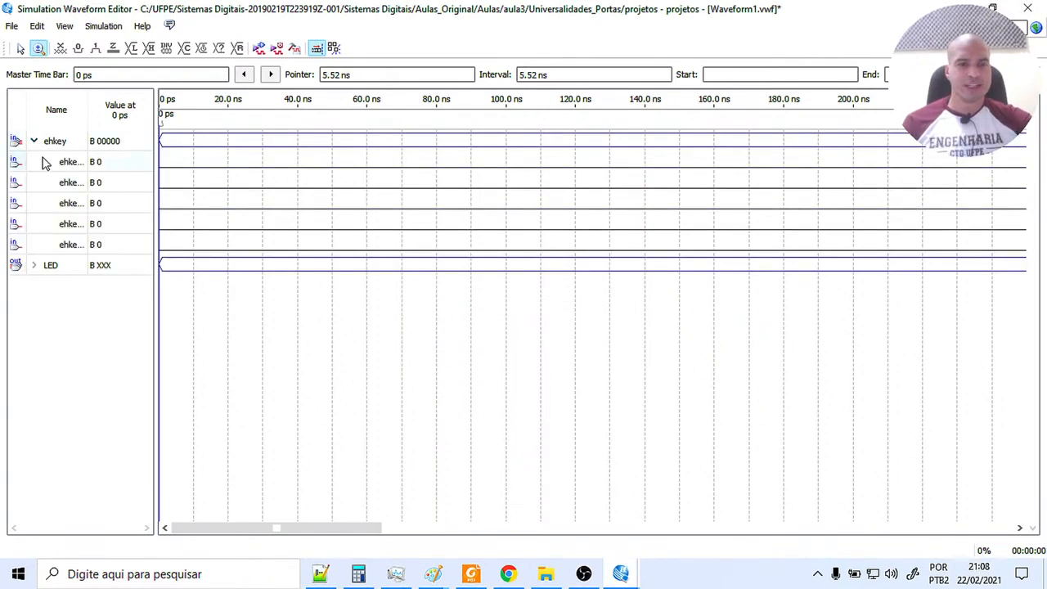
pyautogui.moveTo(89, 105); pyautogui.dragTo(103, 105)
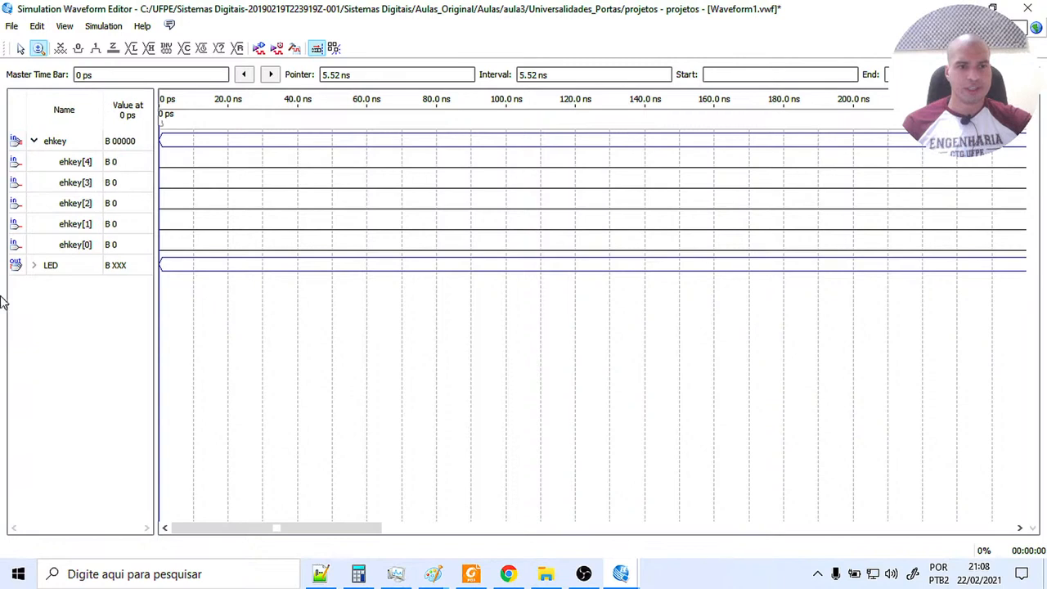
pyautogui.click(34, 266)
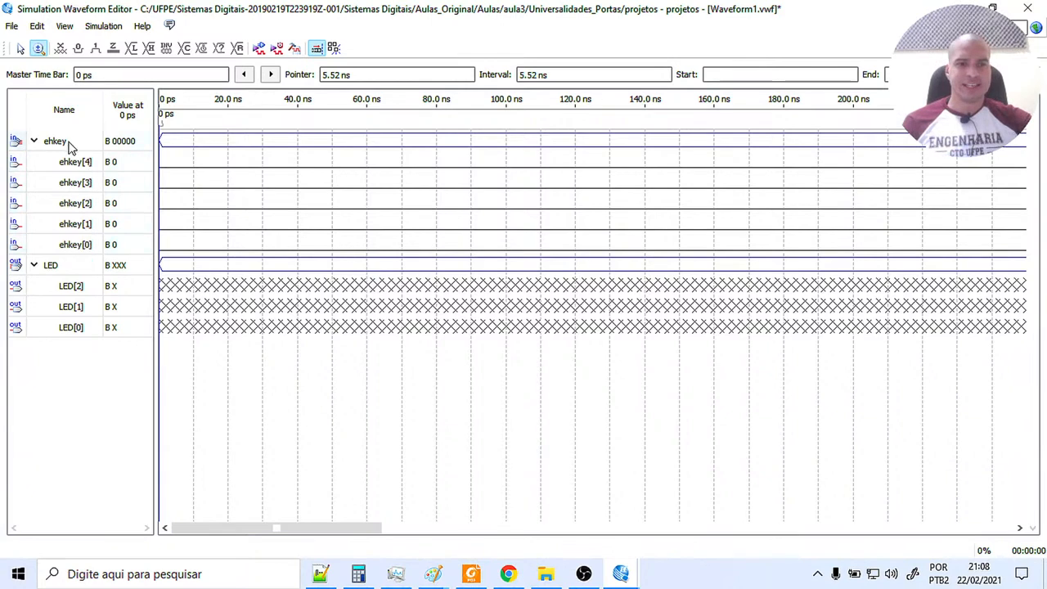
# Switch to Foxit Reader to examine the Placa didática figure in the lab manual, and return to the NAND schematic in Quartus II.
pyautogui.click(471, 574)
pyautogui.scroll(5, 360, 444)
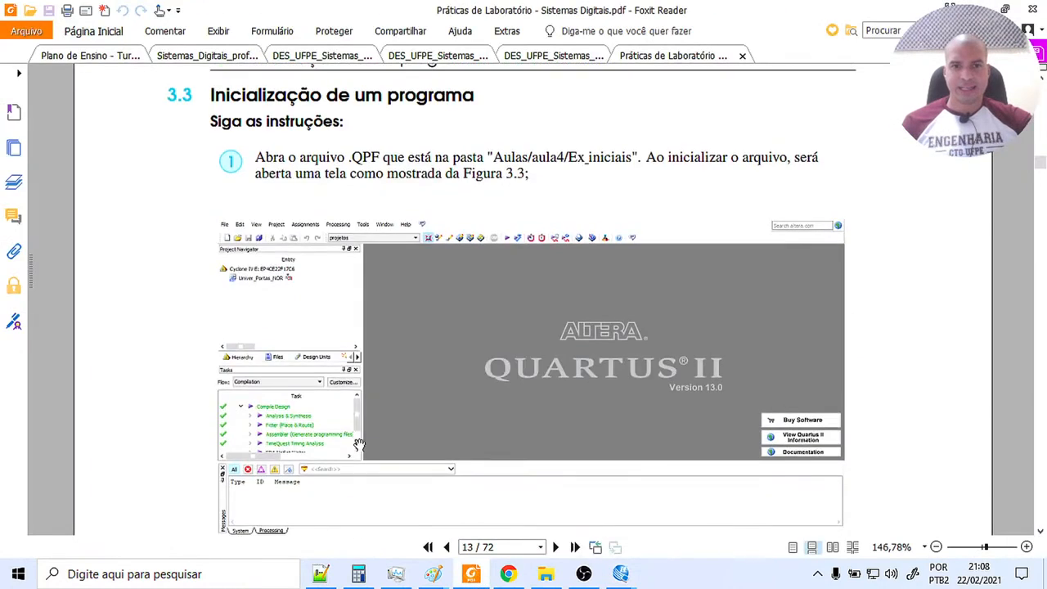
pyautogui.scroll(5, 360, 444)
pyautogui.scroll(5, 374, 280)
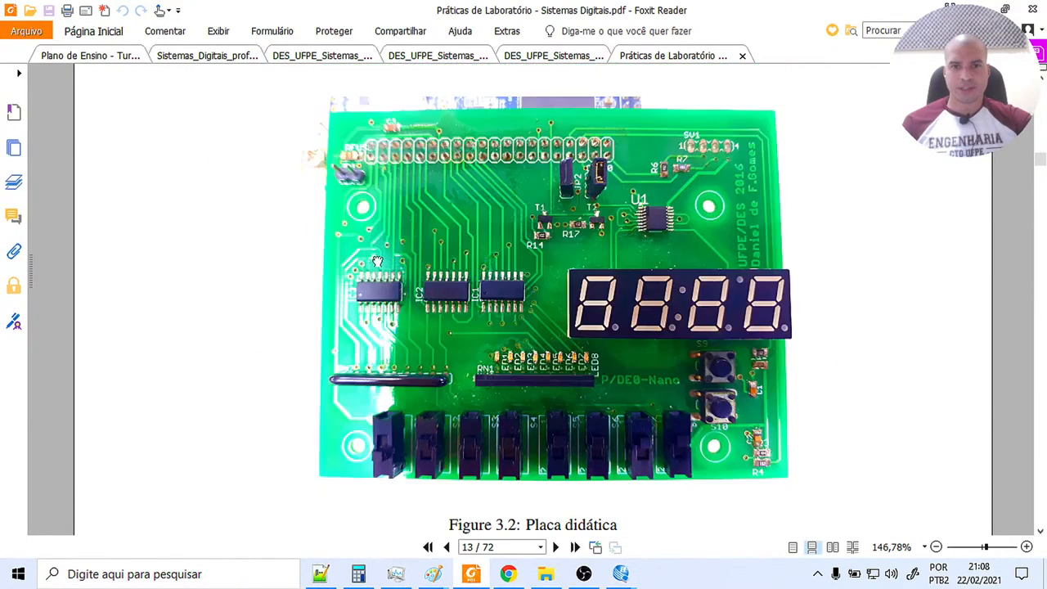
pyautogui.scroll(1, 384, 268)
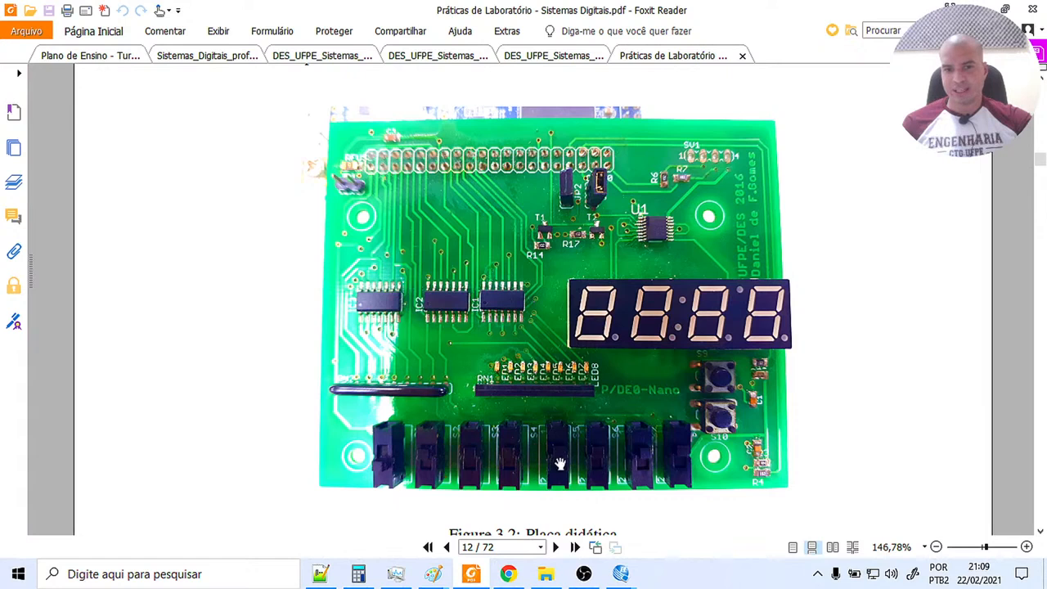
pyautogui.click(618, 576)
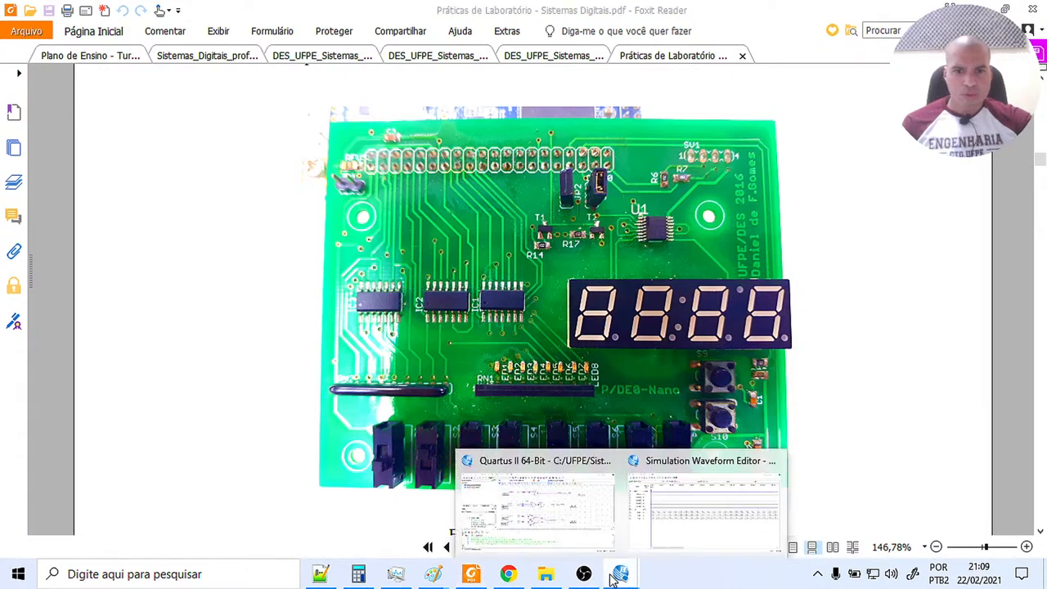
pyautogui.click(562, 501)
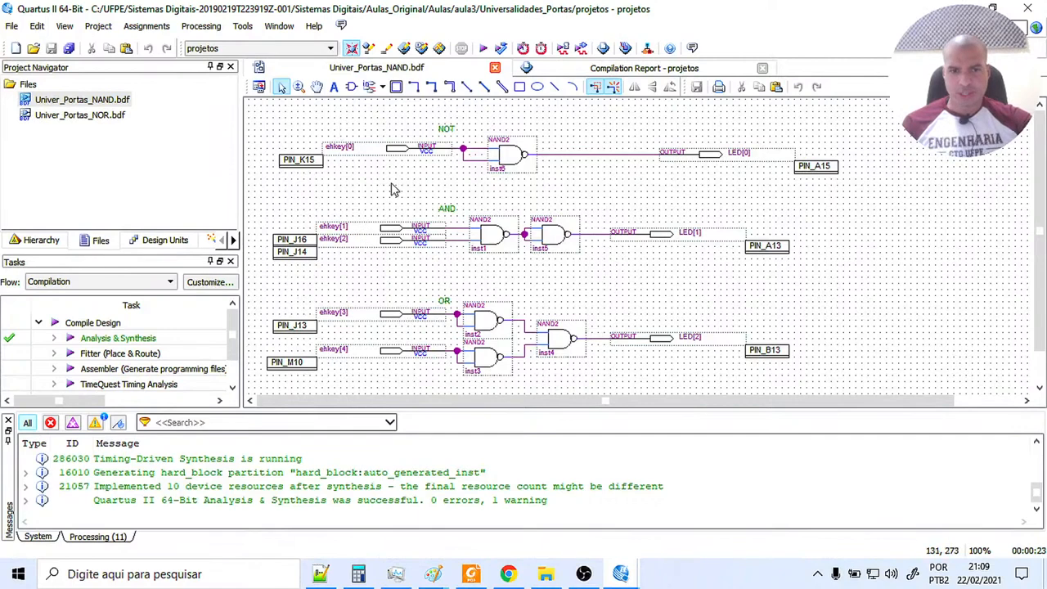
# Switch to Foxit Reader and examine the Placa DE0-NANO figure on page 11 of the lab manual.
pyautogui.click(620, 573)
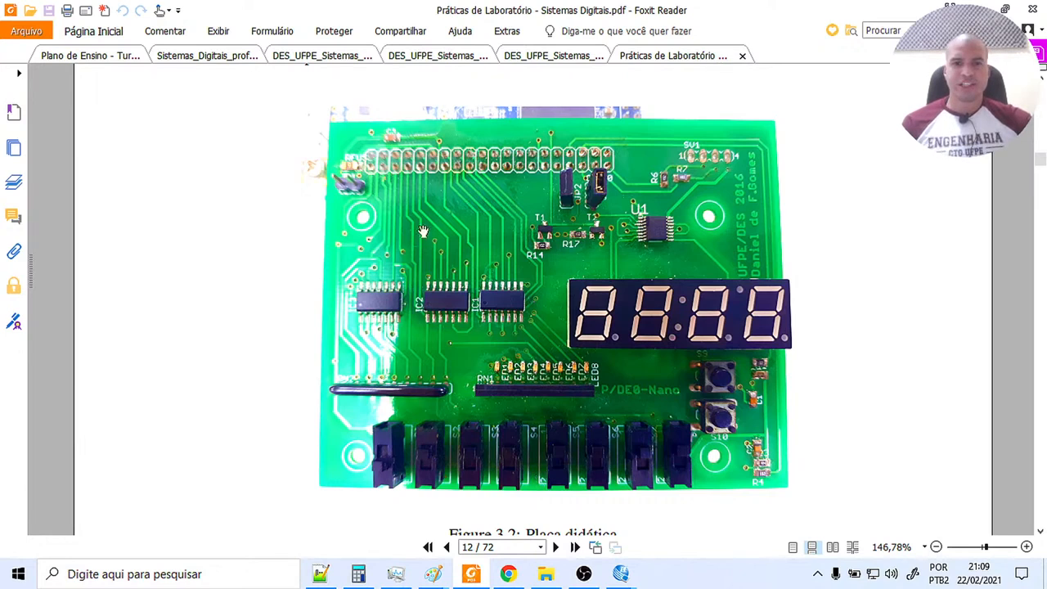
pyautogui.scroll(10, 297, 313)
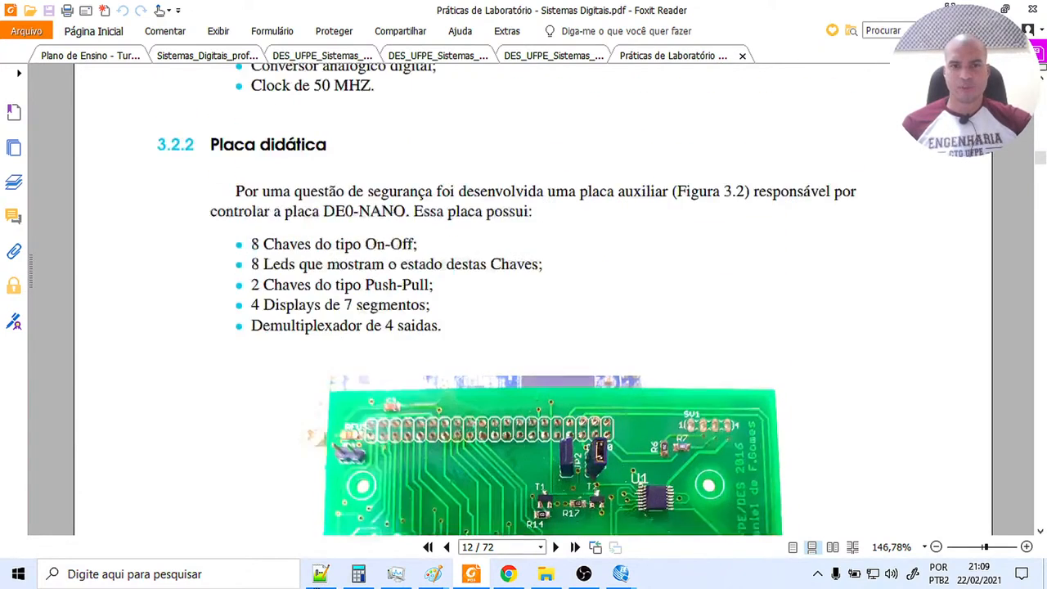
pyautogui.scroll(5, 286, 314)
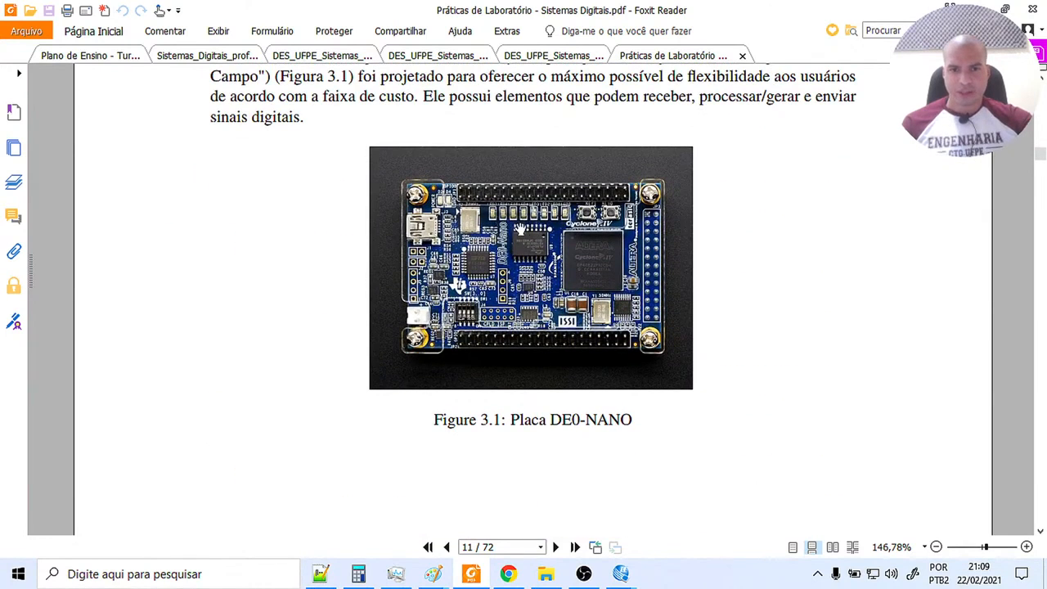
pyautogui.click(998, 546)
pyautogui.moveTo(633, 366); pyautogui.dragTo(280, 428)
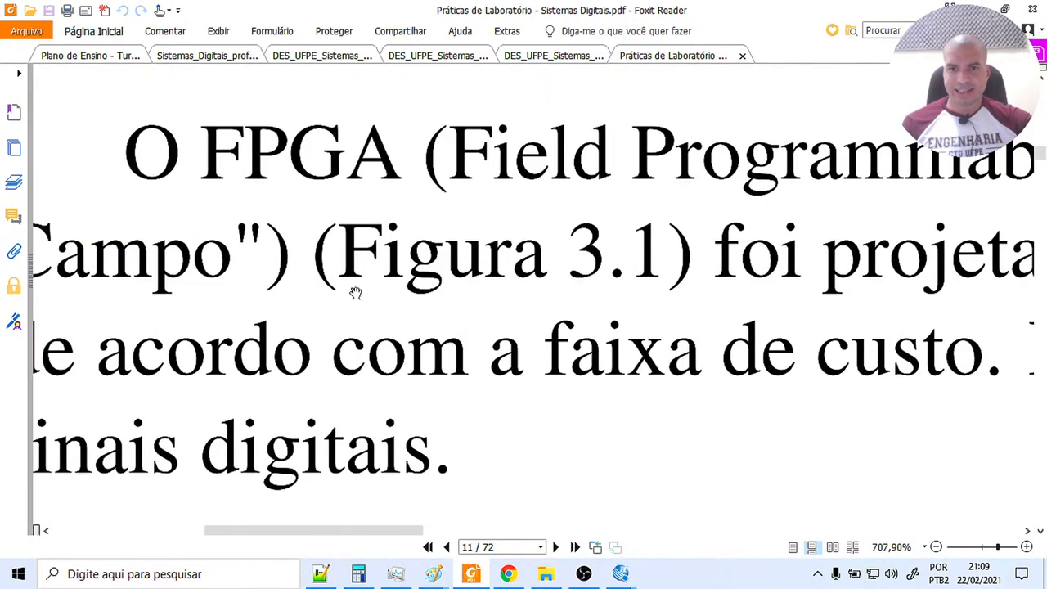
pyautogui.moveTo(380, 270); pyautogui.dragTo(2, 533)
pyautogui.moveTo(275, 320); pyautogui.dragTo(468, 503)
pyautogui.moveTo(569, 410); pyautogui.dragTo(422, 580)
pyautogui.click(937, 548)
pyautogui.click(938, 547)
pyautogui.click(937, 548)
pyautogui.click(938, 547)
pyautogui.click(938, 547)
pyautogui.click(938, 547)
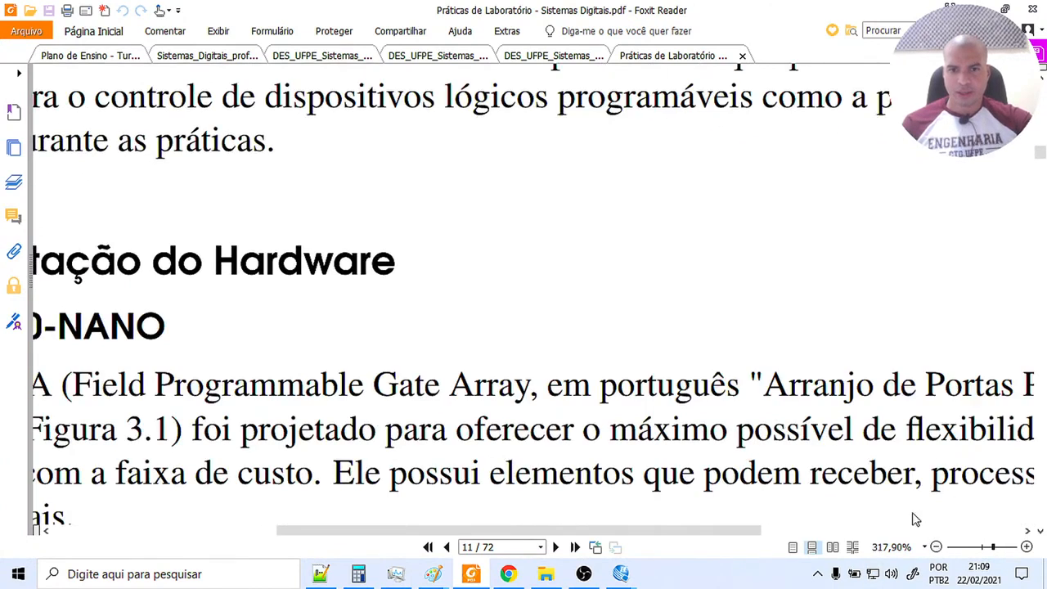
# Examine the board photo in the chapter header of page 11, and return to the NAND schematic in Quartus II.
pyautogui.scroll(6, 590, 515)
pyautogui.scroll(5, 564, 419)
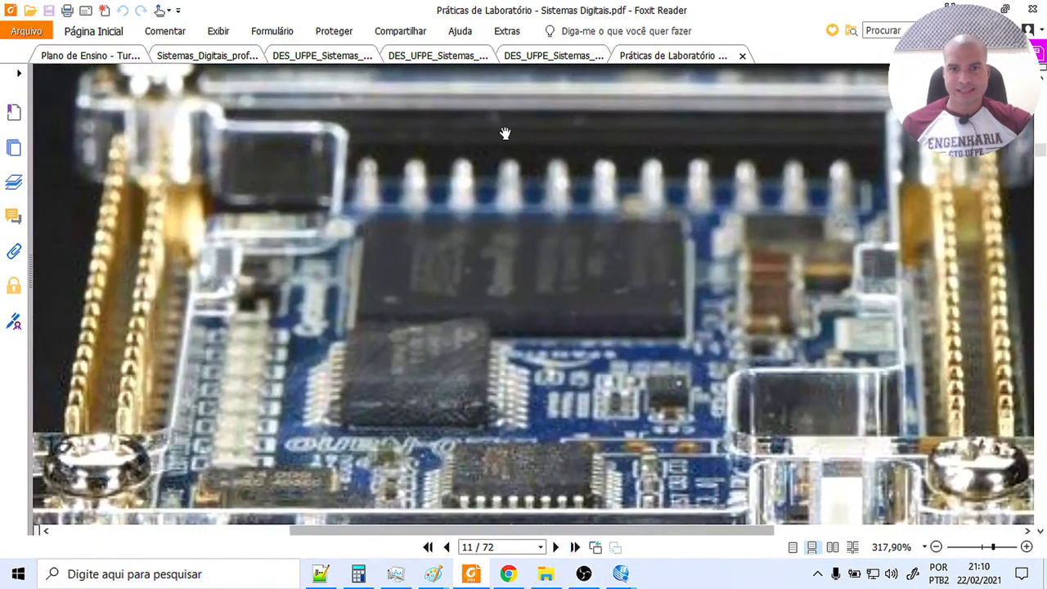
pyautogui.moveTo(506, 133); pyautogui.dragTo(493, 243)
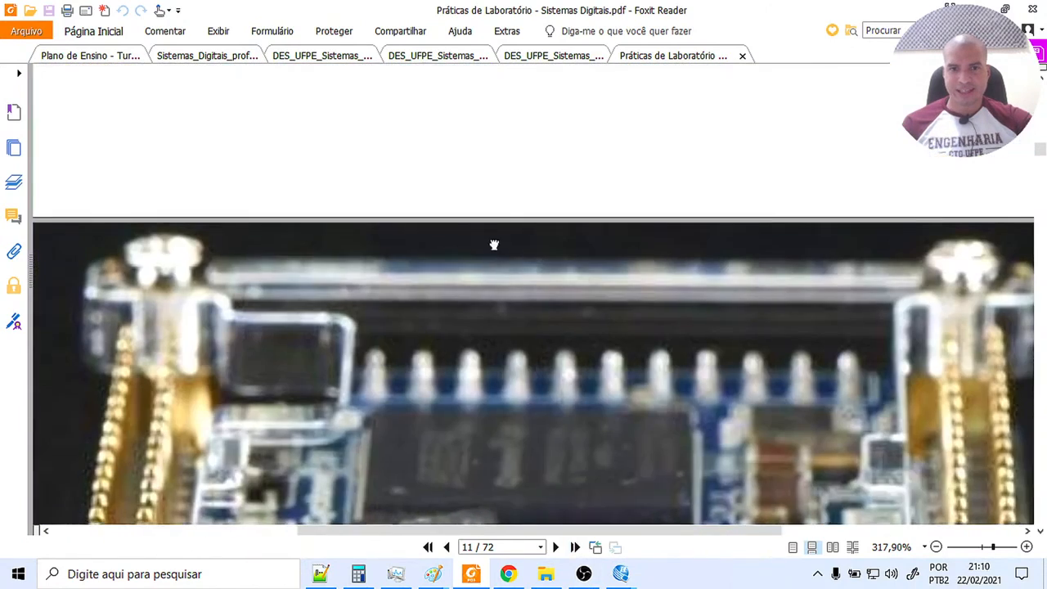
pyautogui.click(936, 546)
pyautogui.click(936, 546)
pyautogui.click(936, 546)
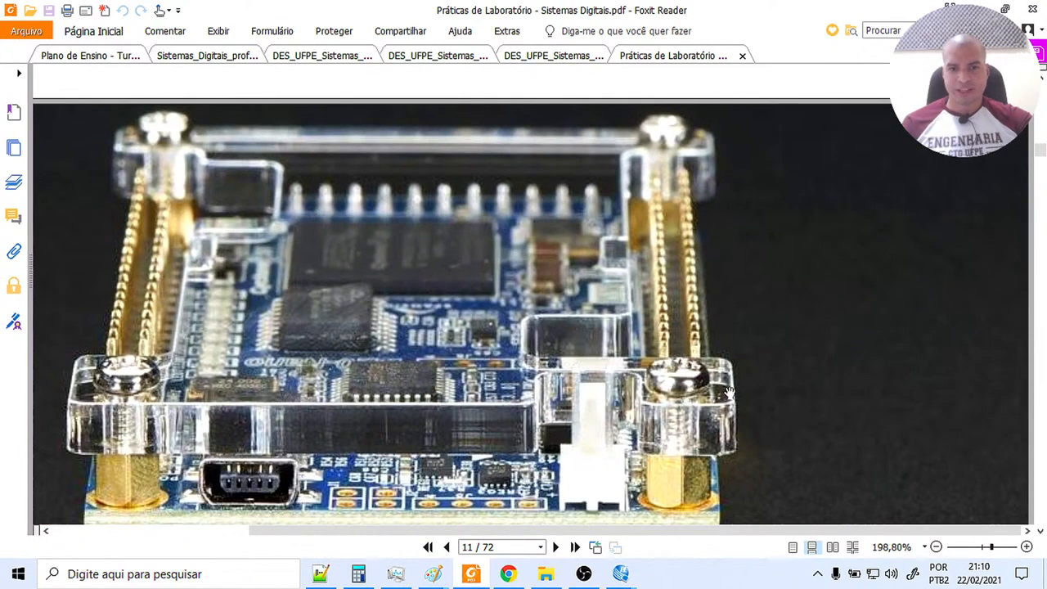
pyautogui.click(936, 546)
pyautogui.click(936, 546)
pyautogui.click(936, 547)
pyautogui.click(936, 547)
pyautogui.click(936, 547)
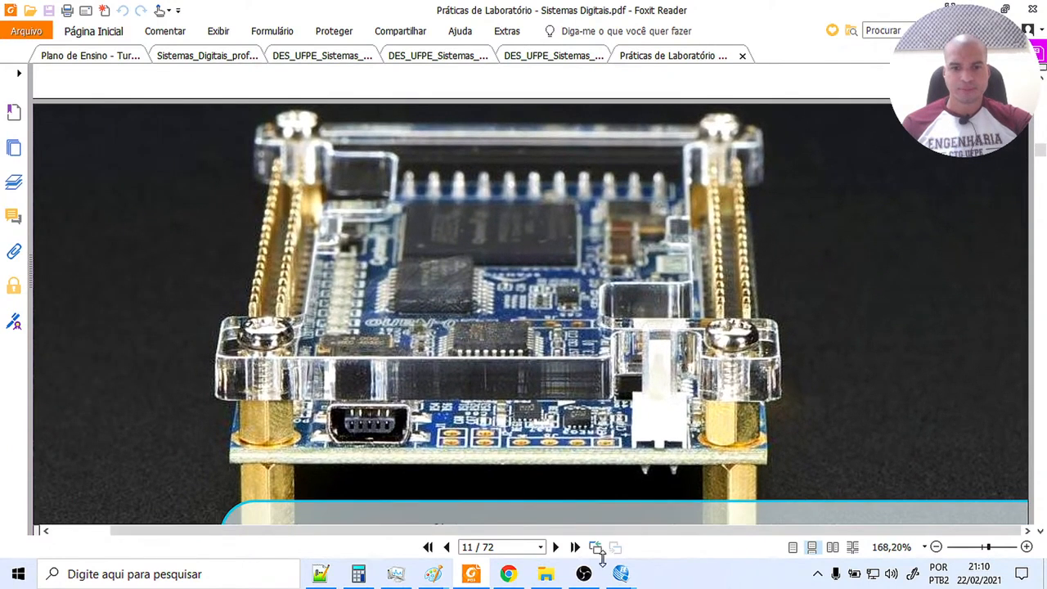
pyautogui.moveTo(624, 578)
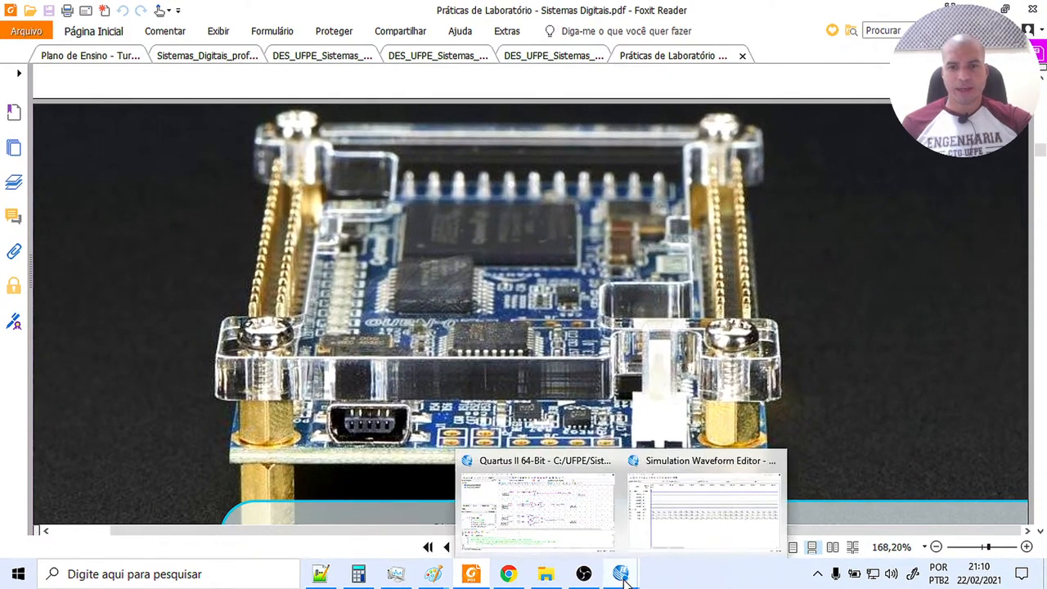
pyautogui.click(572, 515)
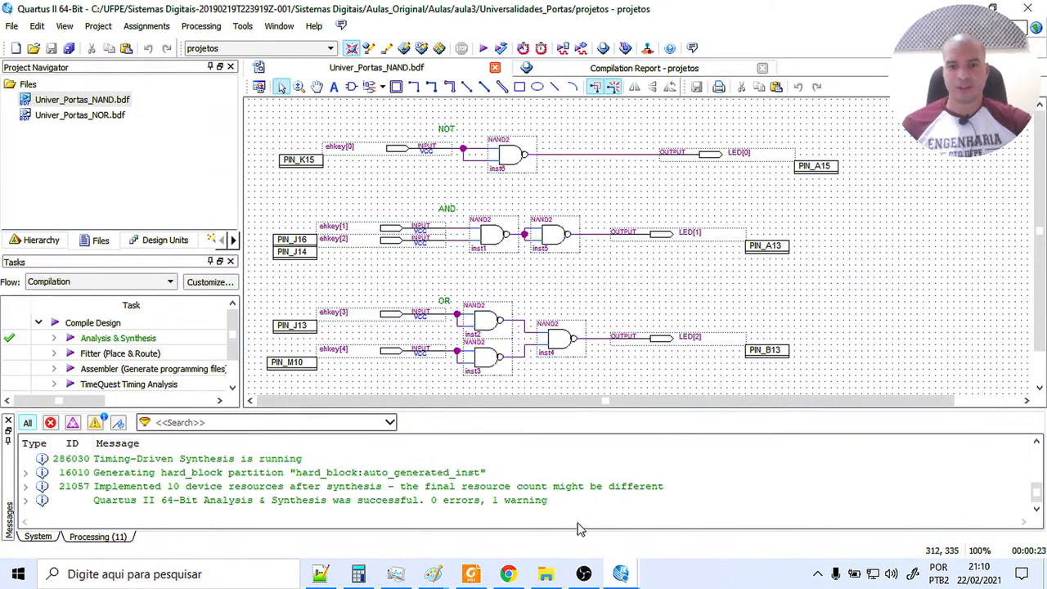
# In the Simulation Waveform Editor, overwrite ehkey[0] with a clock that has a 20 ns period.
pyautogui.moveTo(621, 576)
pyautogui.click(664, 542)
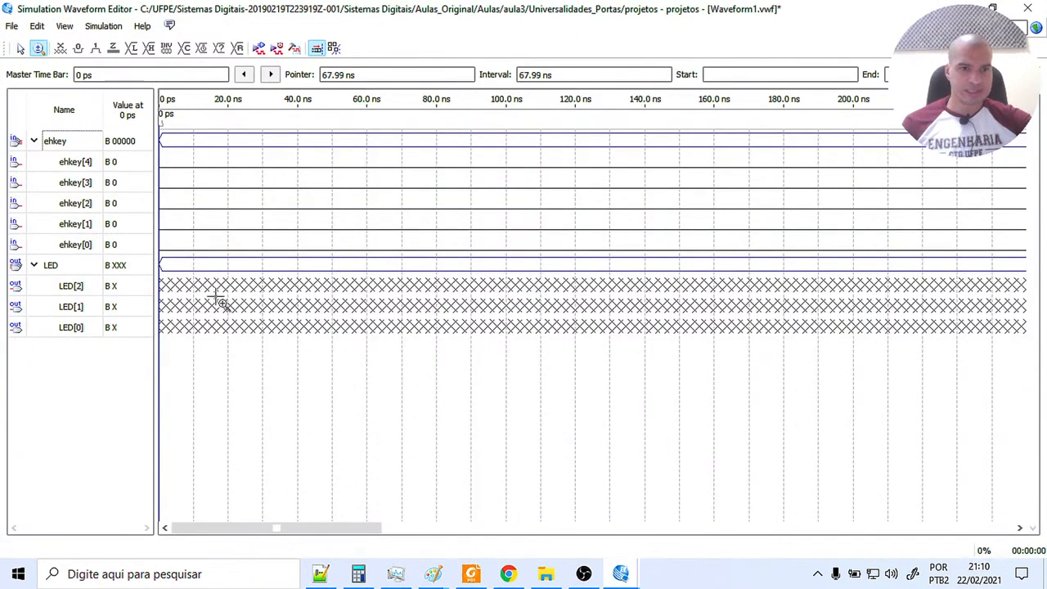
pyautogui.click(45, 250)
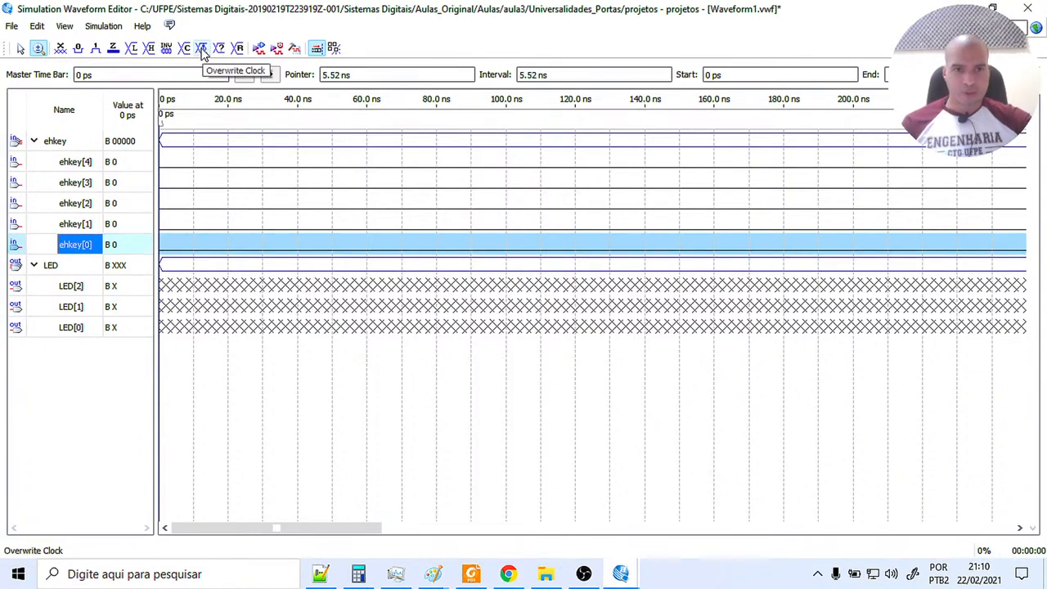
pyautogui.click(203, 51)
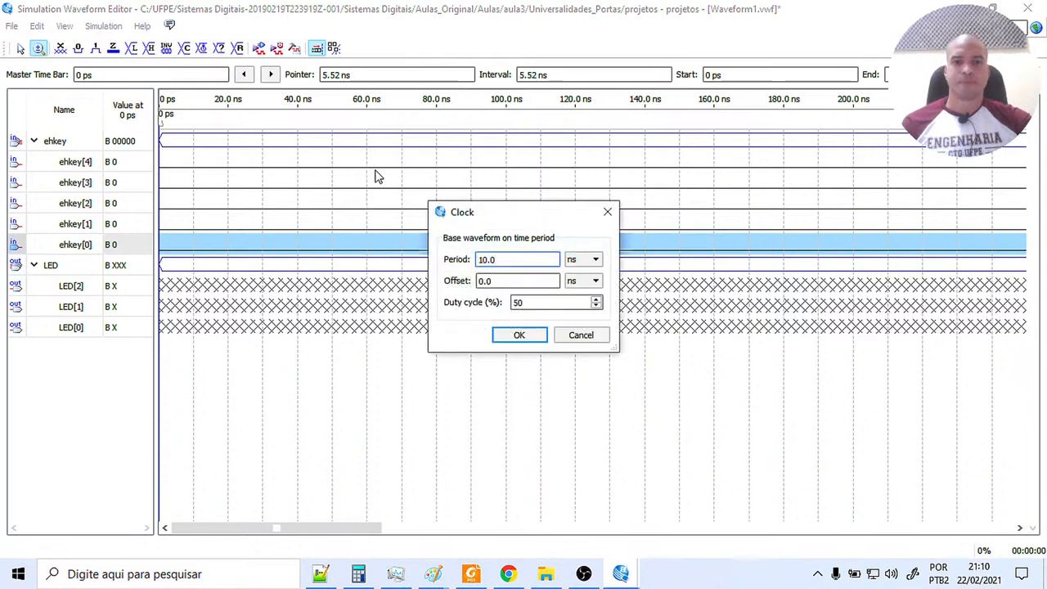
pyautogui.click(478, 259)
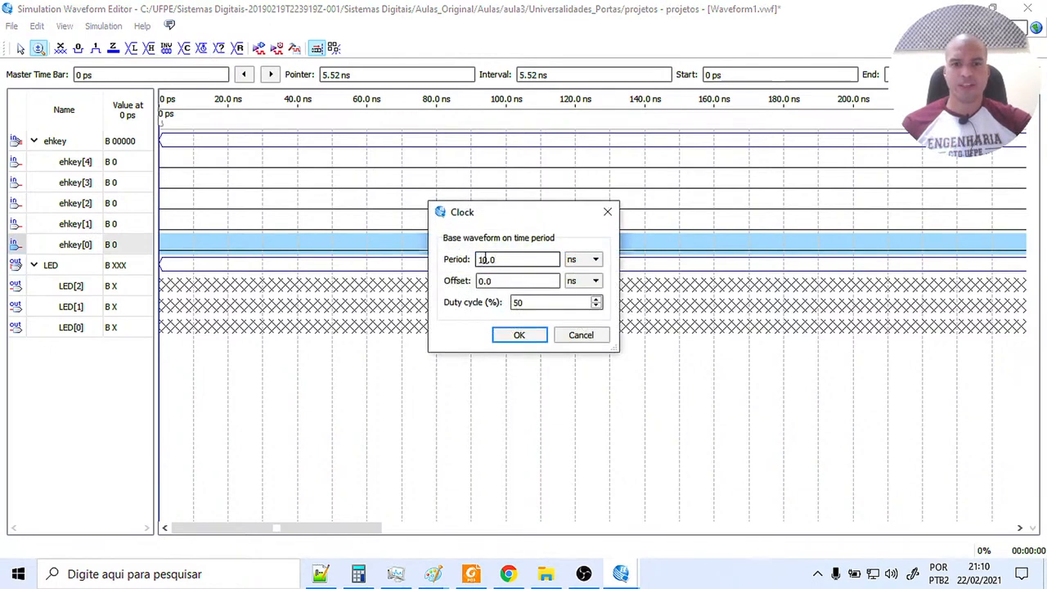
pyautogui.press('Delete')
pyautogui.write('2')
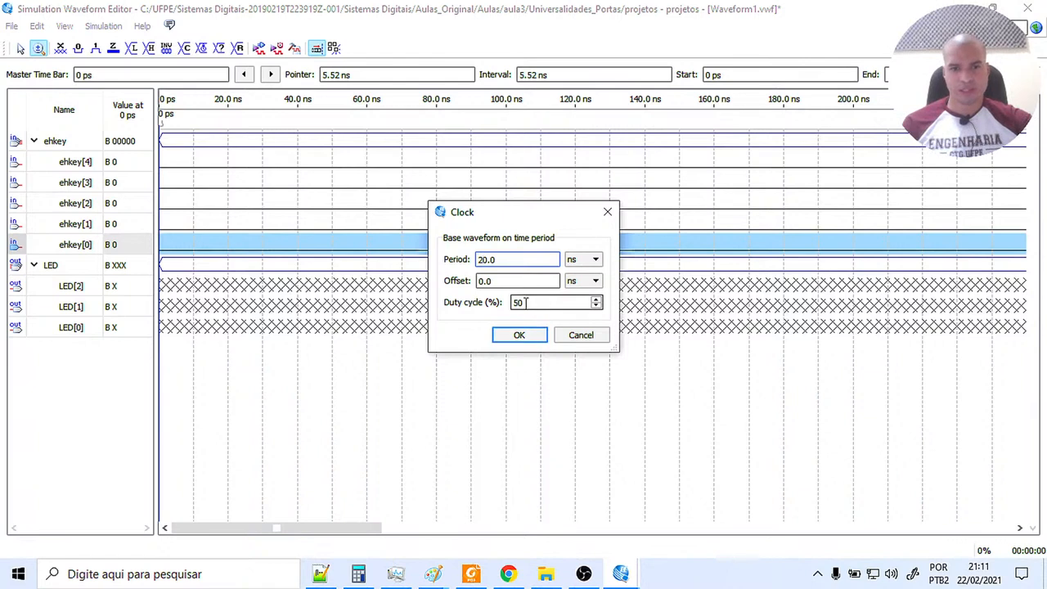
pyautogui.click(523, 344)
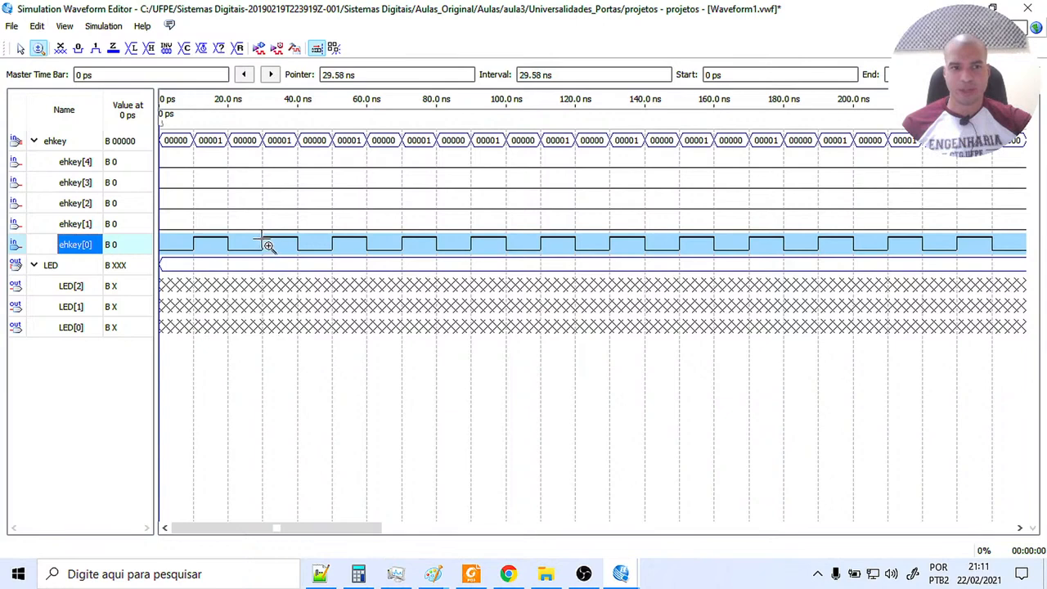
# Check the NOT, AND and OR circuits in the NAND schematic, and return to the Simulation Waveform Editor.
pyautogui.click(621, 573)
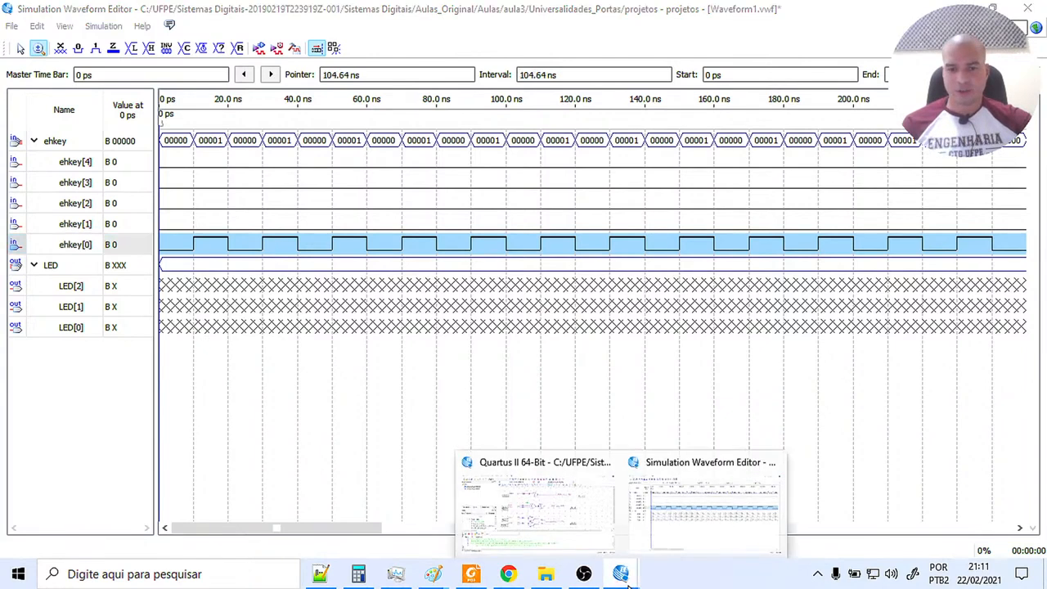
pyautogui.click(584, 545)
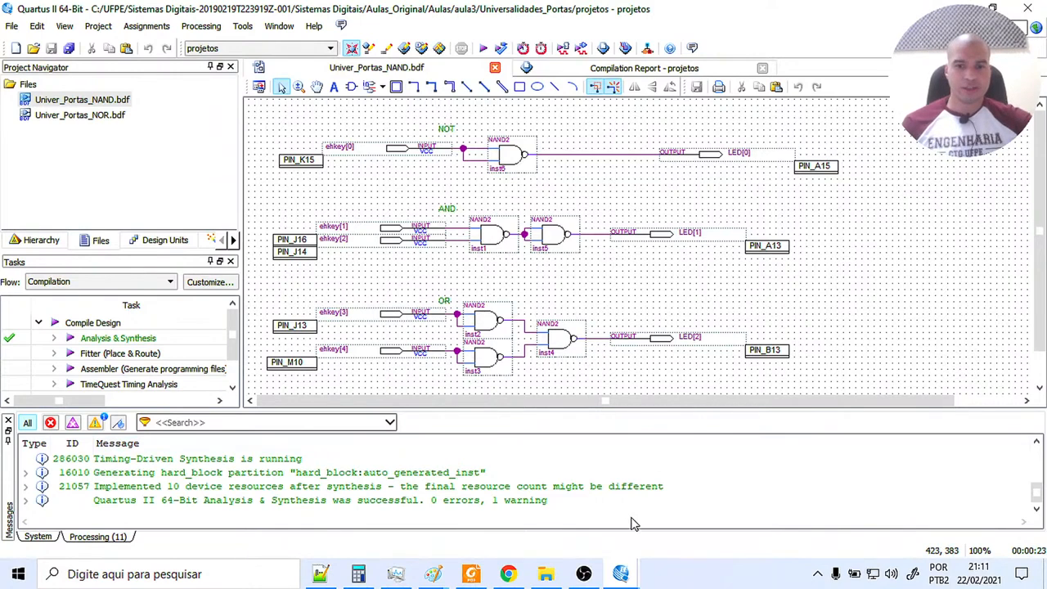
pyautogui.moveTo(621, 573)
pyautogui.click(661, 517)
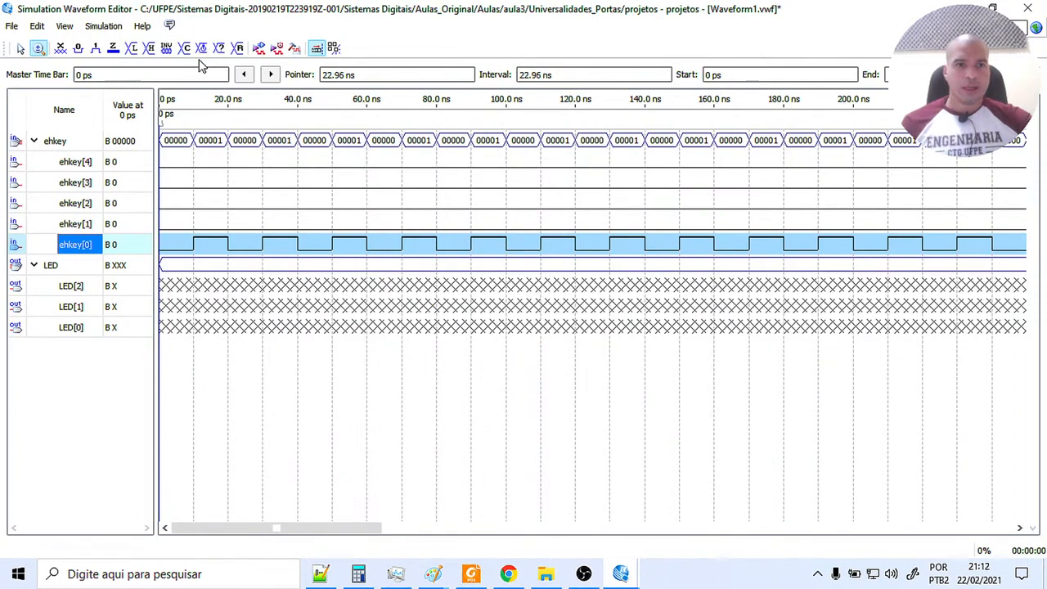
# Set the simulator to Quartus II Simulator in the simulation options.
pyautogui.click(103, 25)
pyautogui.click(118, 42)
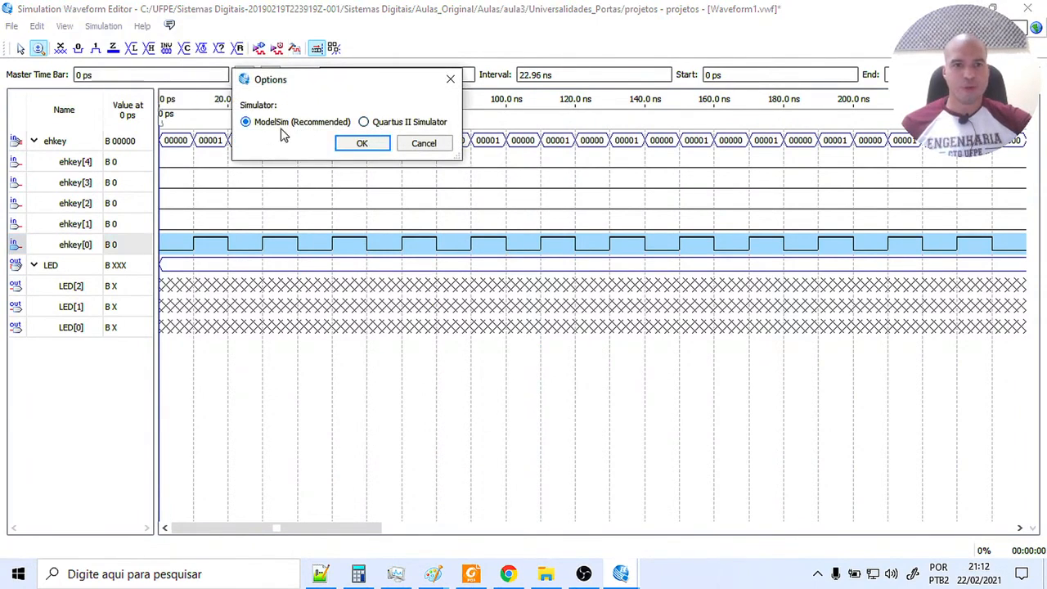
pyautogui.click(365, 122)
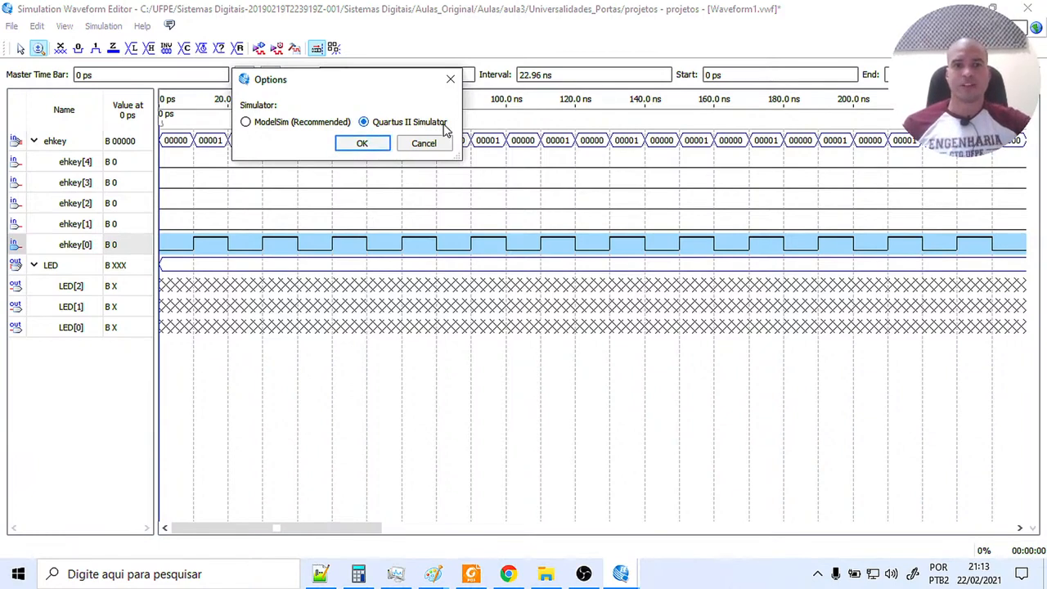
pyautogui.click(362, 144)
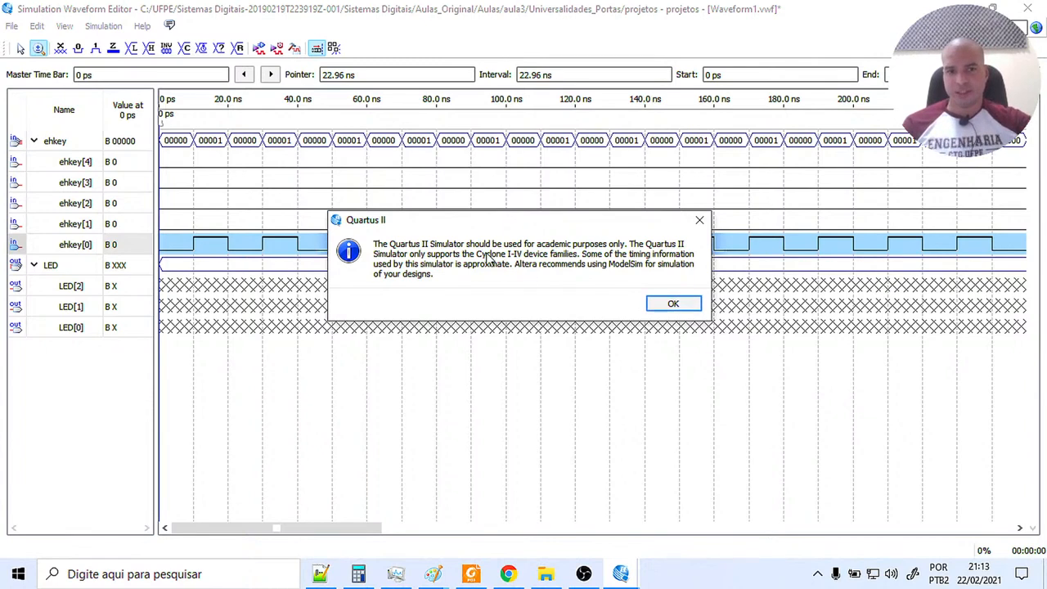
pyautogui.click(677, 305)
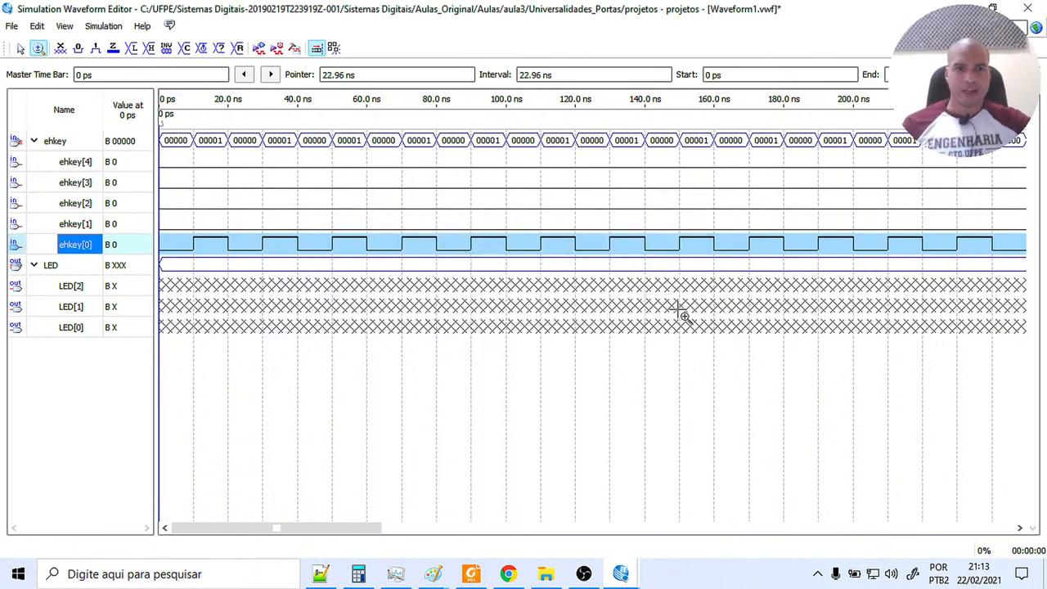
# Run a functional simulation, saving the waveform as Waveform1.vwf in the Universalidades_Portas folder and adding it to the project.
pyautogui.click(259, 48)
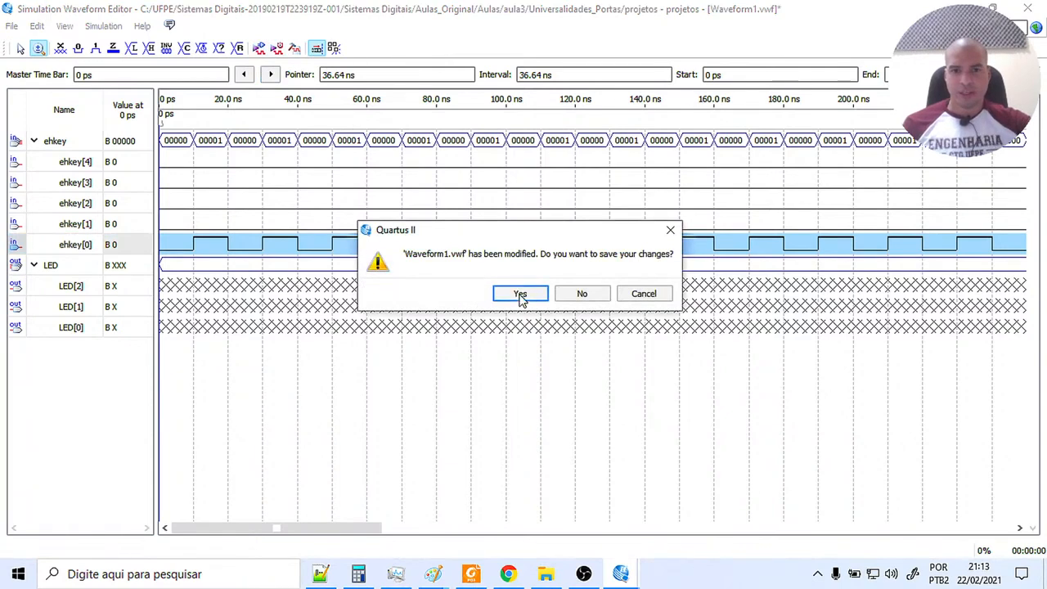
pyautogui.click(521, 294)
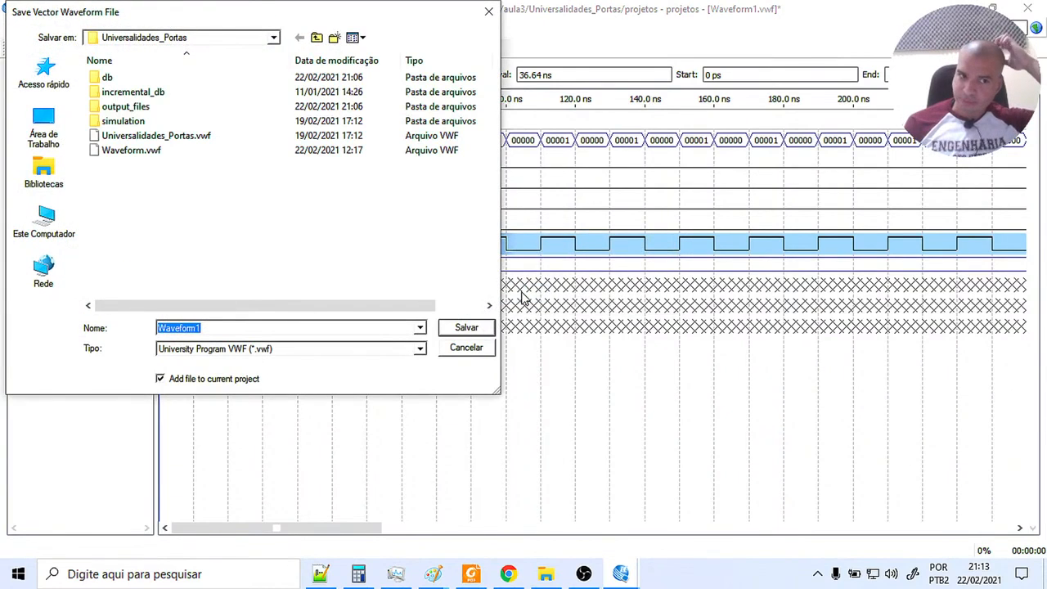
pyautogui.click(465, 330)
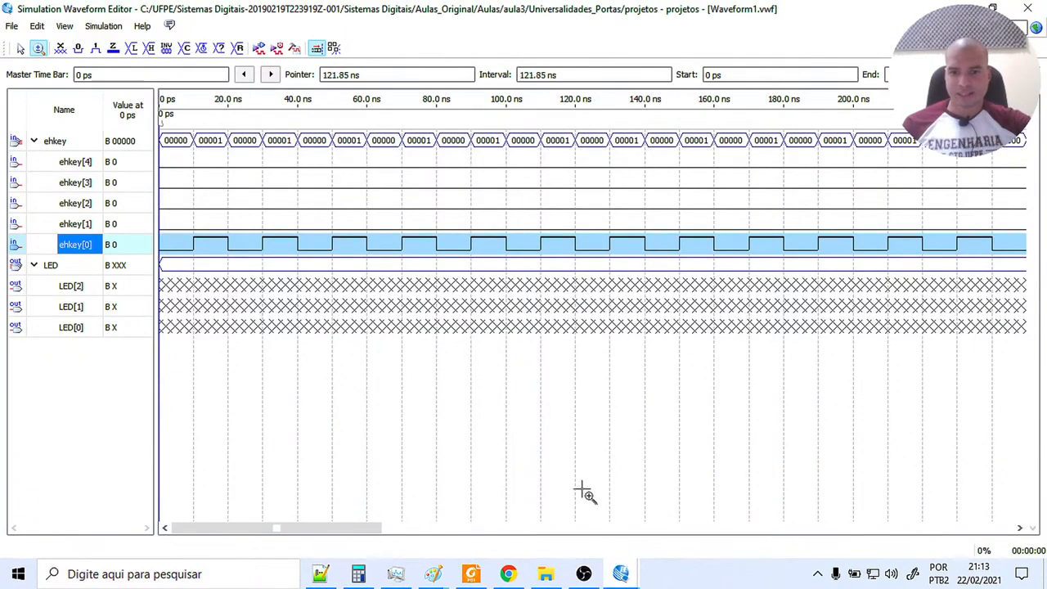
pyautogui.click(619, 575)
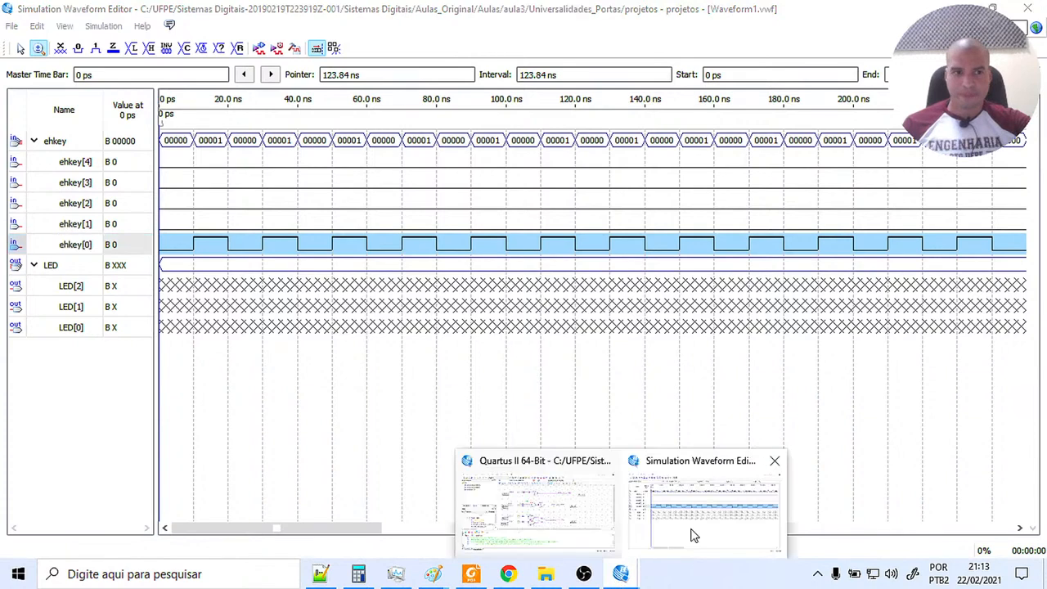
pyautogui.click(693, 536)
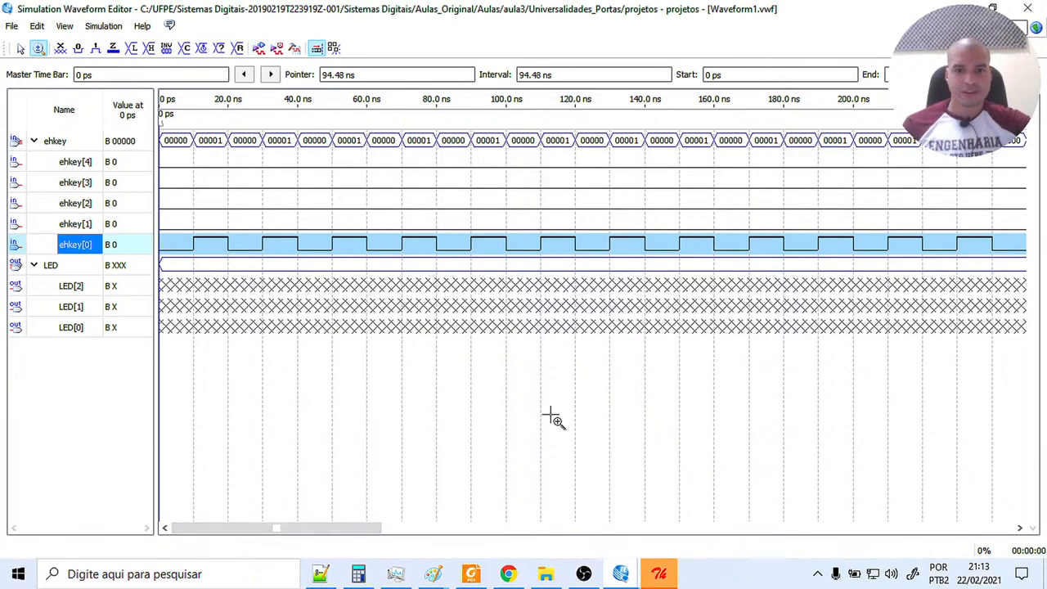
# Maximize the projetos.sim.vwf result and examine ehkey[0] and LED[0] from 0 ps, with the Name column widened to show full signal names.
pyautogui.click(658, 576)
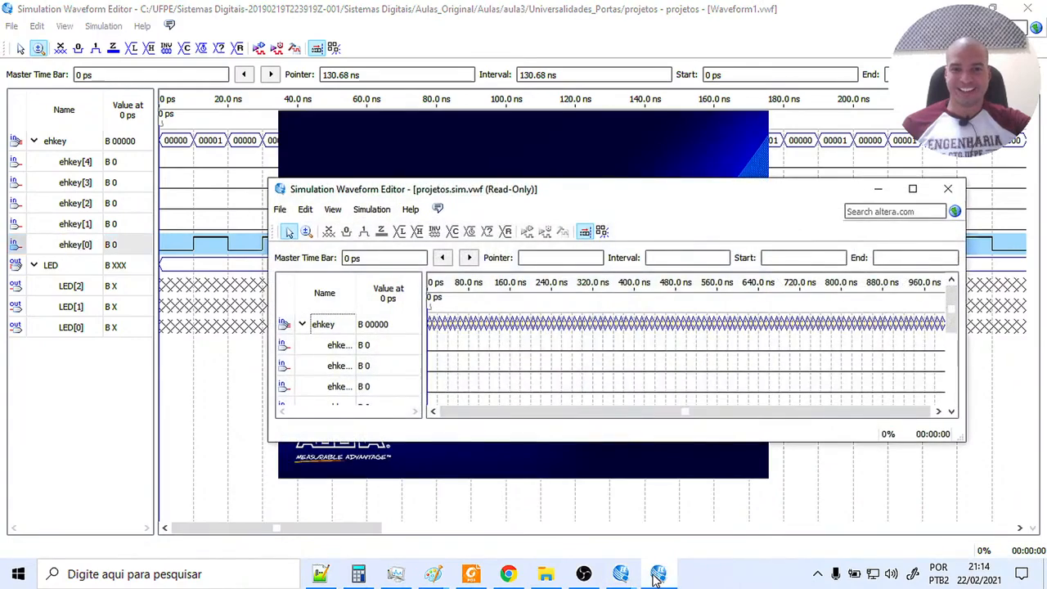
pyautogui.click(913, 189)
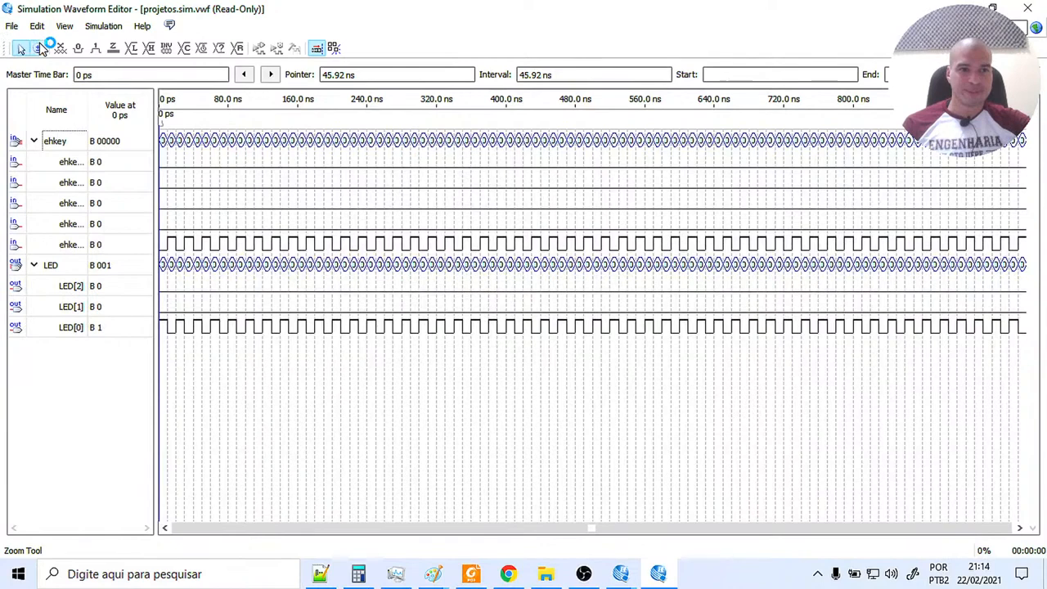
pyautogui.click(39, 48)
pyautogui.click(234, 164)
pyautogui.click(235, 165)
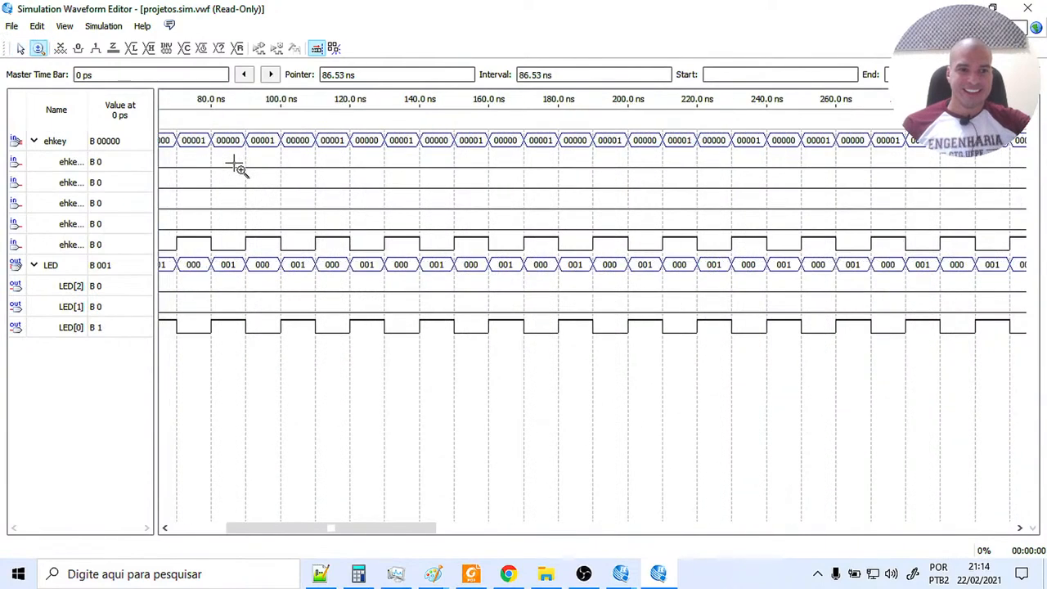
pyautogui.click(237, 168)
pyautogui.moveTo(85, 104); pyautogui.dragTo(100, 104)
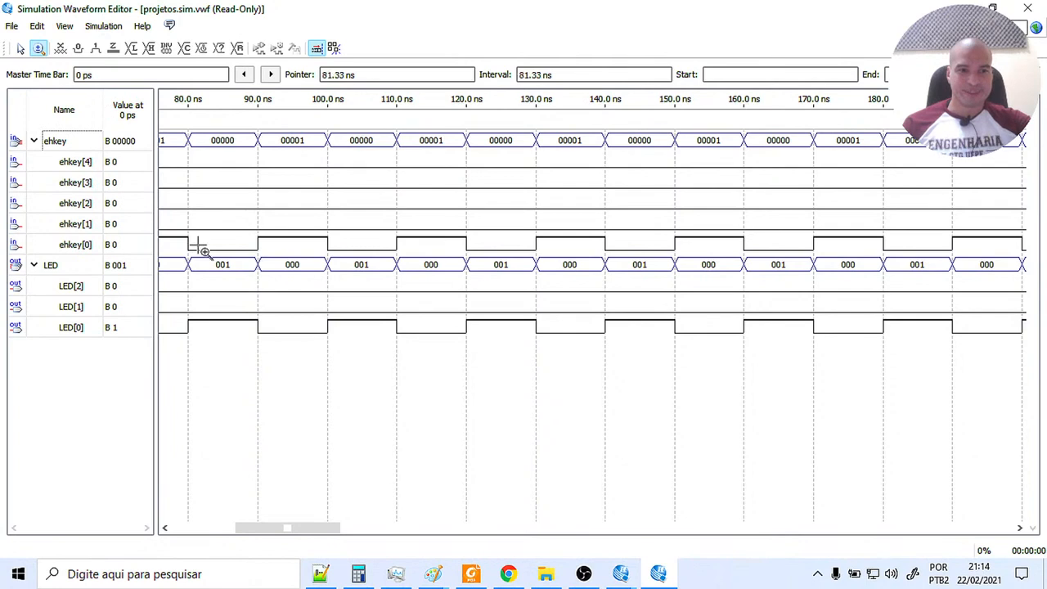
pyautogui.moveTo(286, 529); pyautogui.dragTo(222, 529)
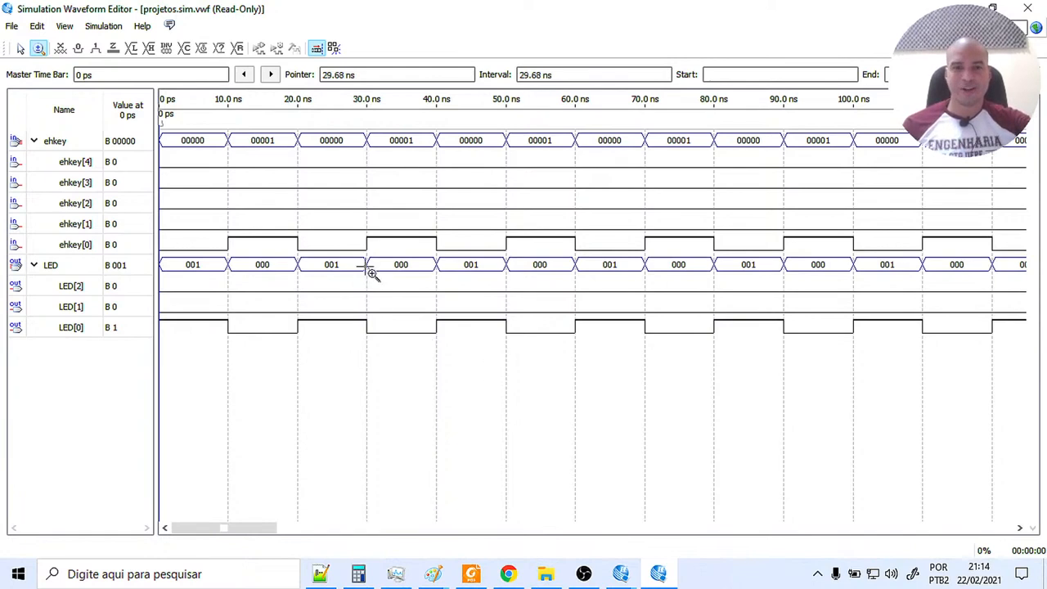
pyautogui.moveTo(623, 580)
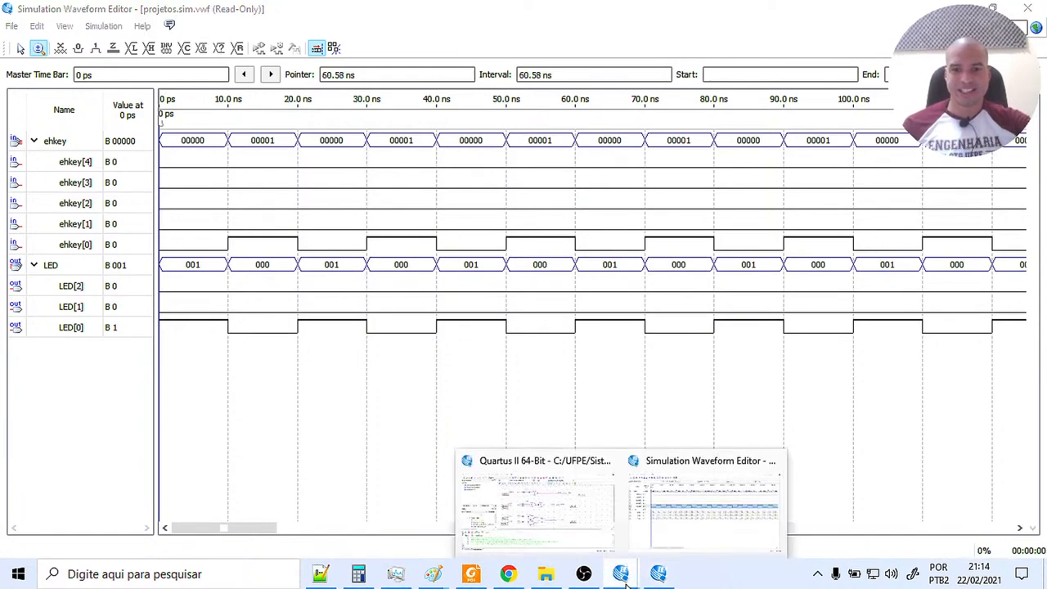
# Review the NOT circuit in the NAND schematic and close the projetos.sim.vwf simulation result.
pyautogui.click(600, 544)
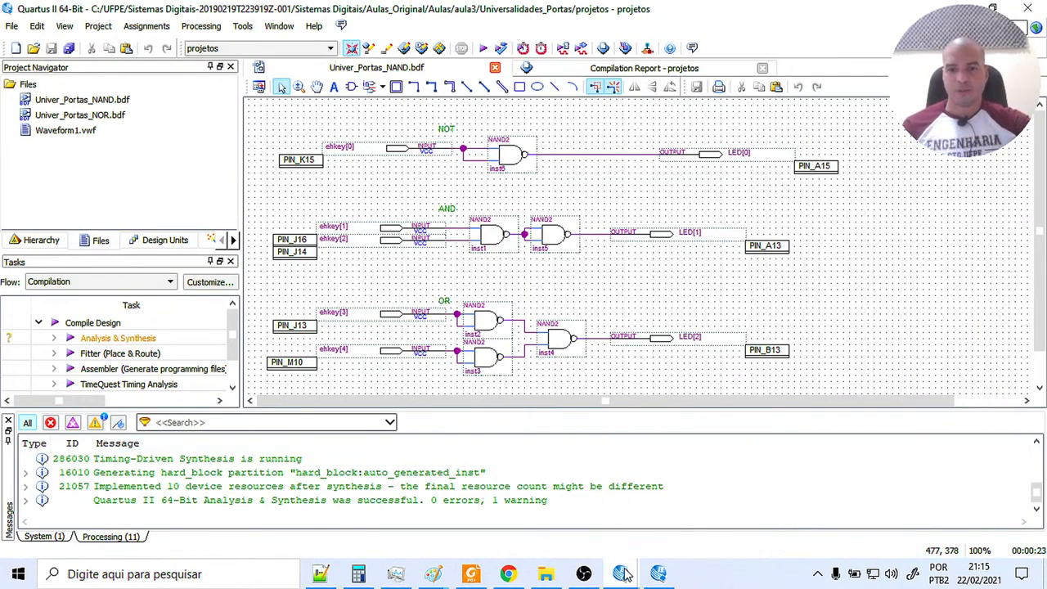
pyautogui.moveTo(658, 572)
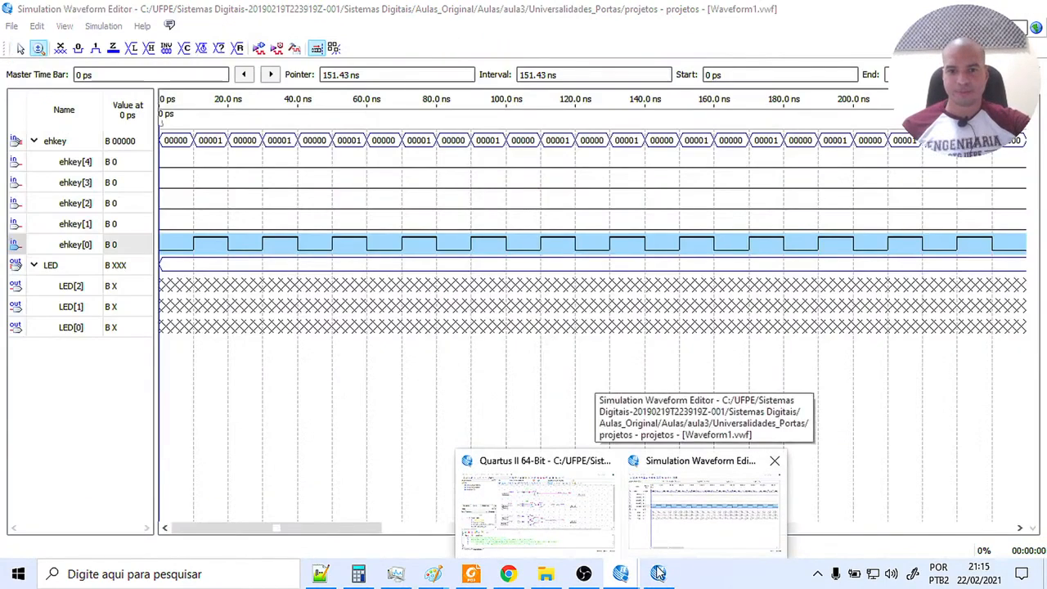
pyautogui.click(667, 543)
pyautogui.click(1031, 8)
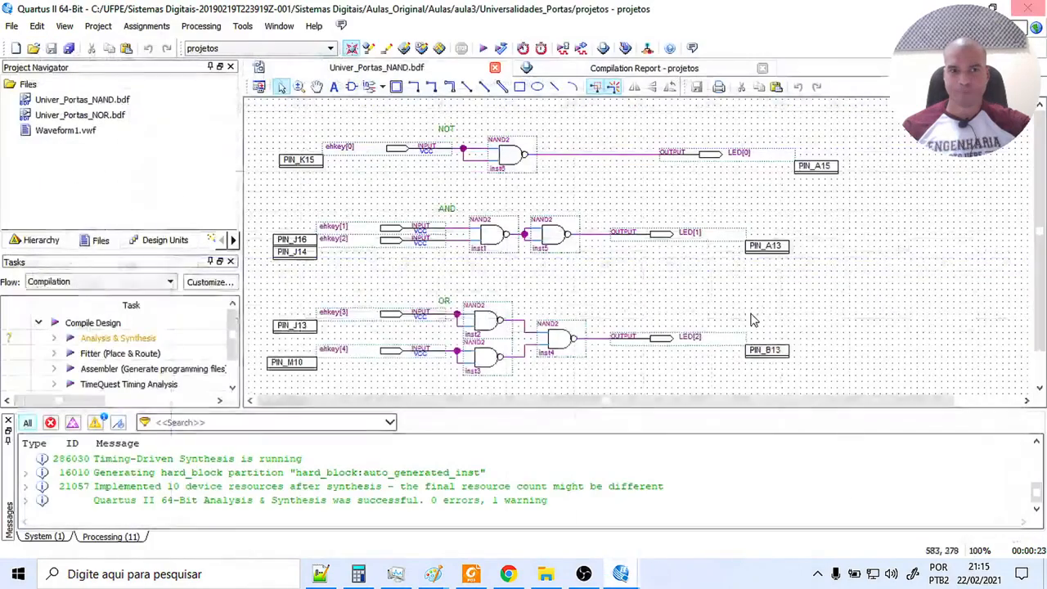
# Return to Waveform1.vwf and force the ehkey[0] input low over the whole simulation time.
pyautogui.click(690, 496)
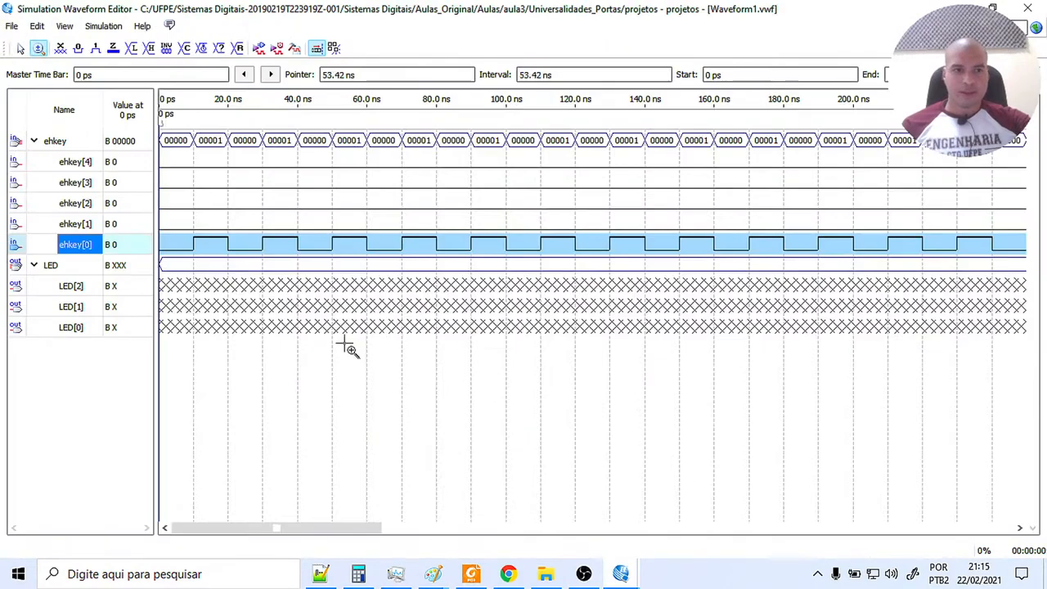
pyautogui.click(78, 48)
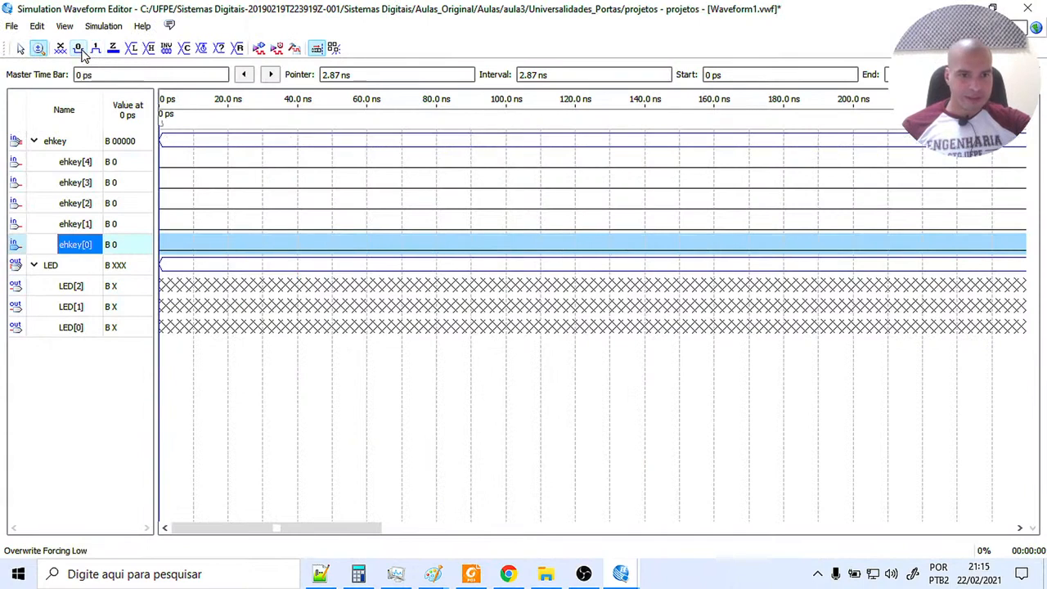
pyautogui.click(208, 530)
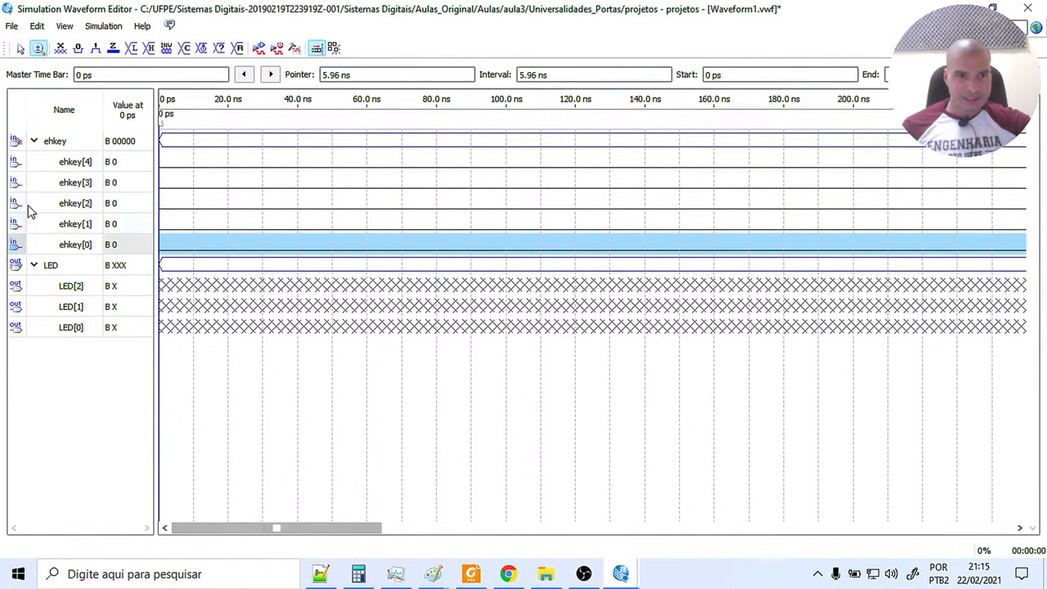
# Check the AND circuit's inputs in the NAND schematic and apply a clock with a 20 ns period and 50% duty cycle to ehkey[1].
pyautogui.click(62, 229)
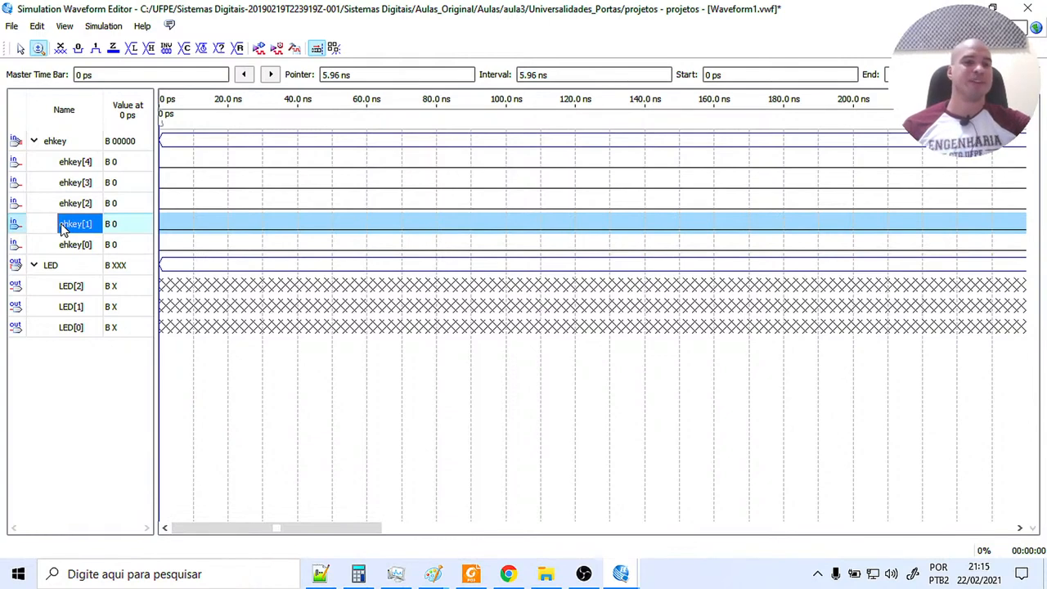
pyautogui.moveTo(621, 574)
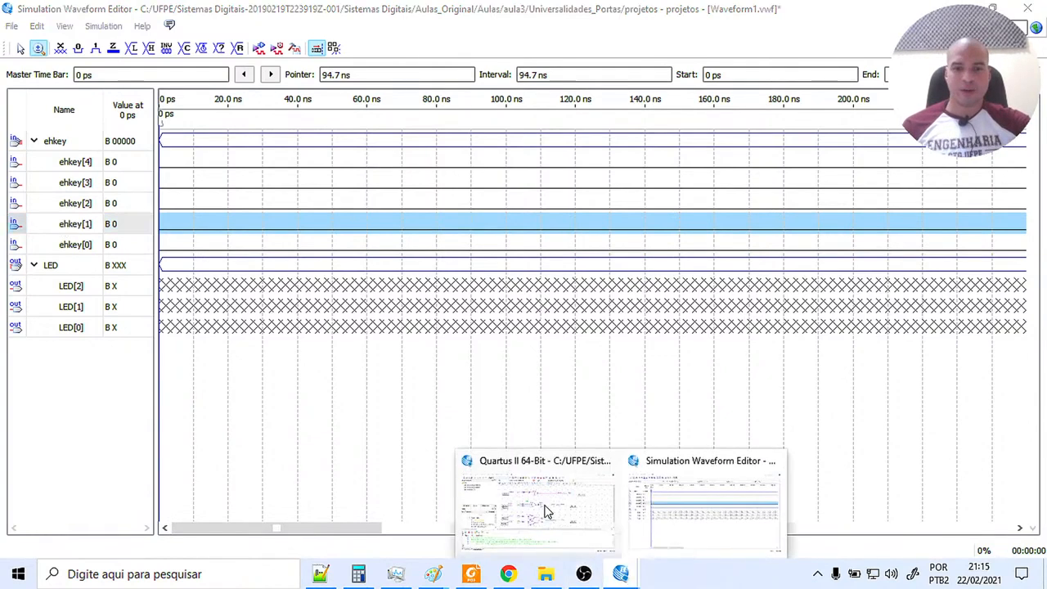
pyautogui.click(540, 505)
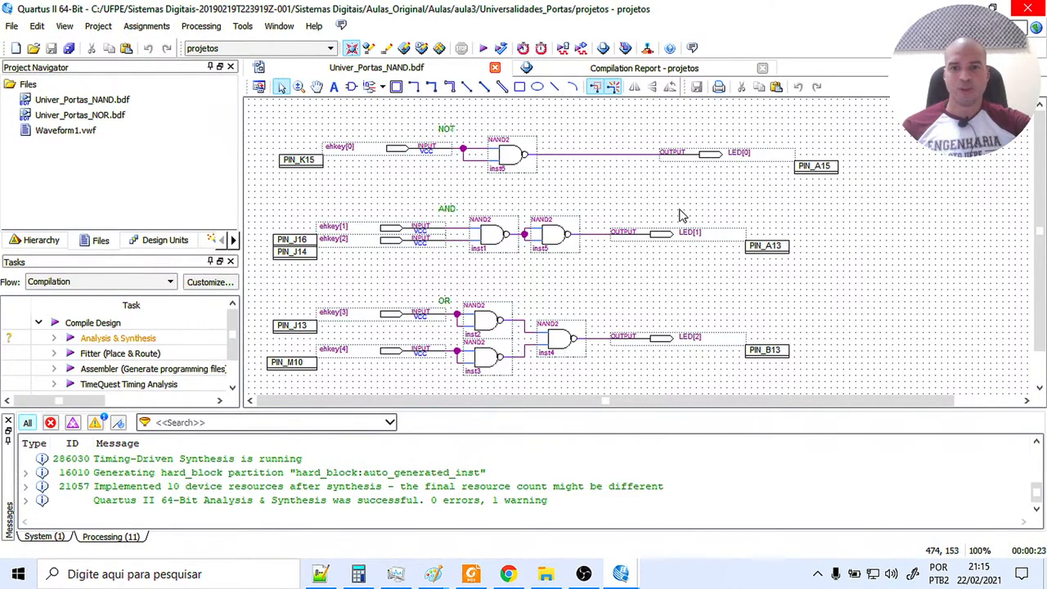
pyautogui.moveTo(621, 574)
pyautogui.click(672, 528)
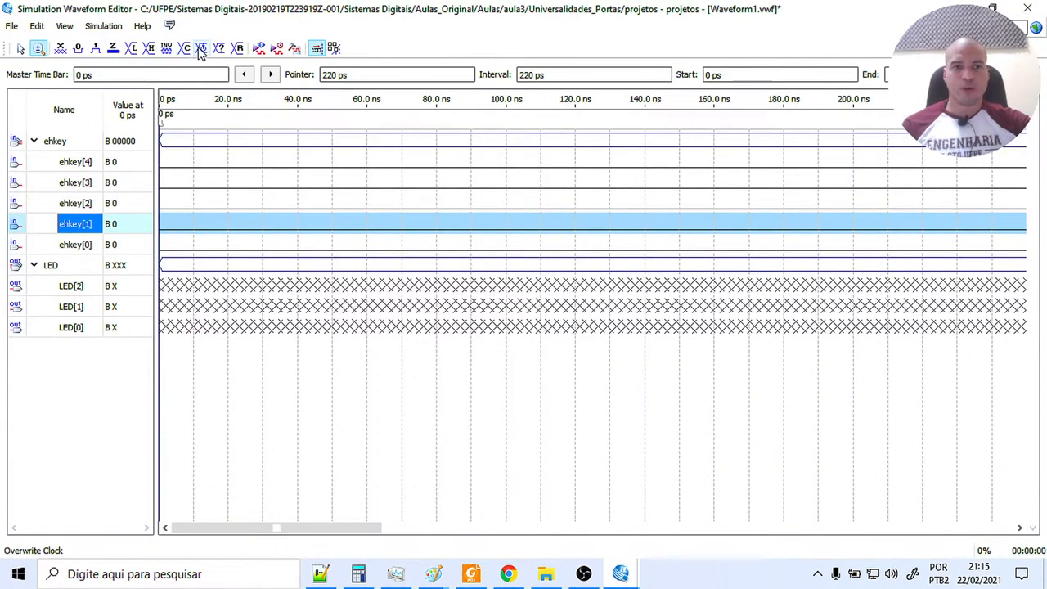
pyautogui.click(200, 49)
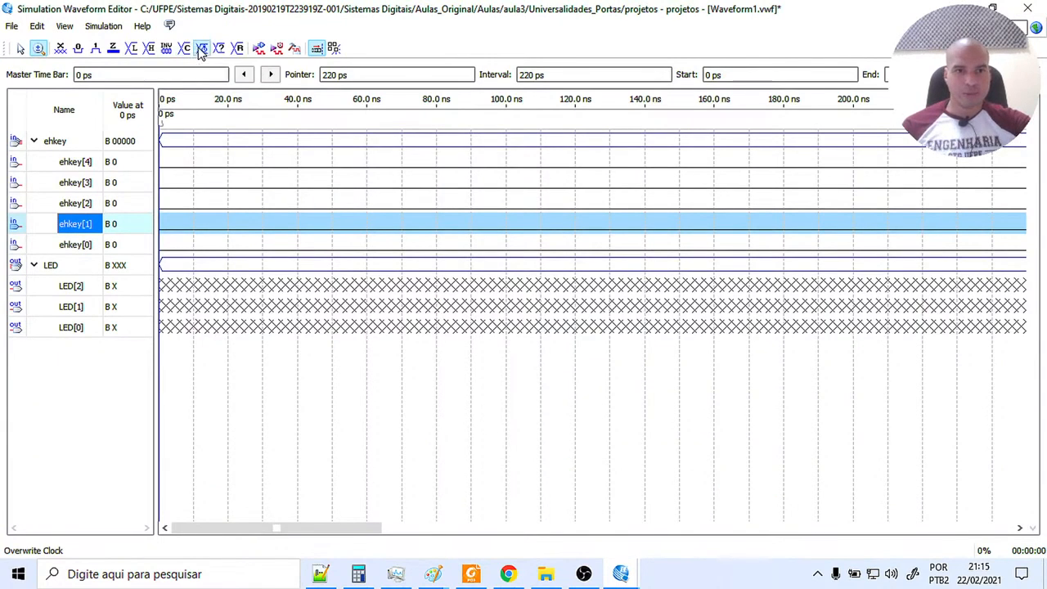
pyautogui.click(517, 336)
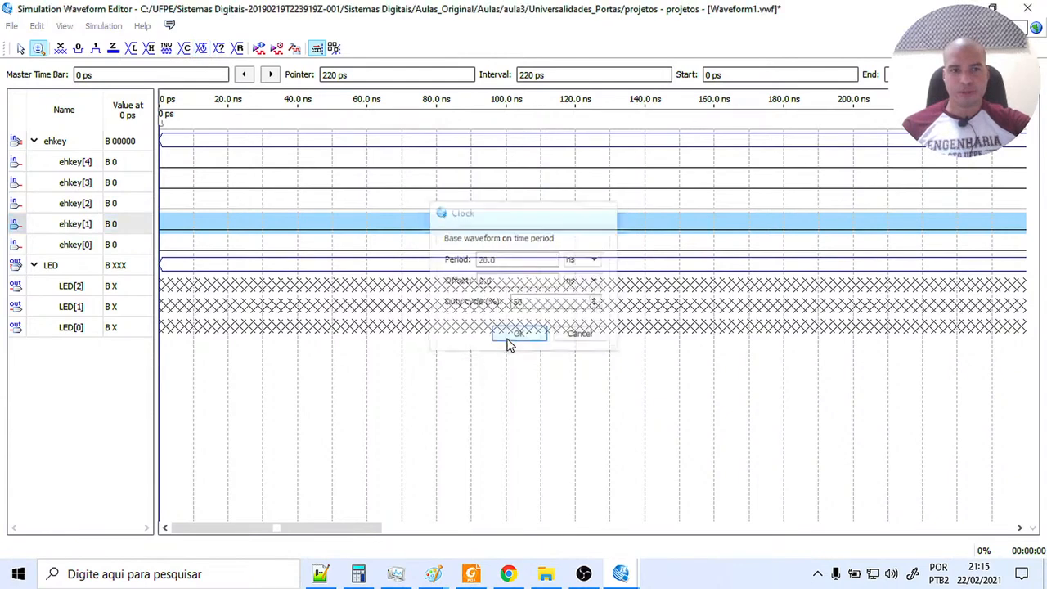
# Apply a clock with a 40 ns period, 0.0 ns offset and 50% duty cycle to ehkey[2].
pyautogui.click(87, 205)
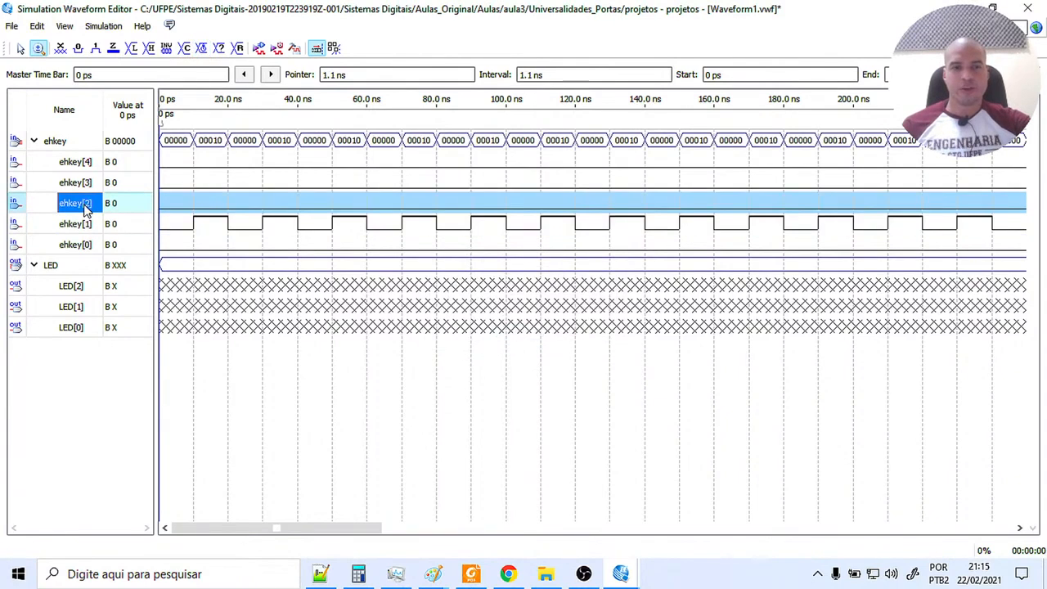
pyautogui.rightClick(87, 208)
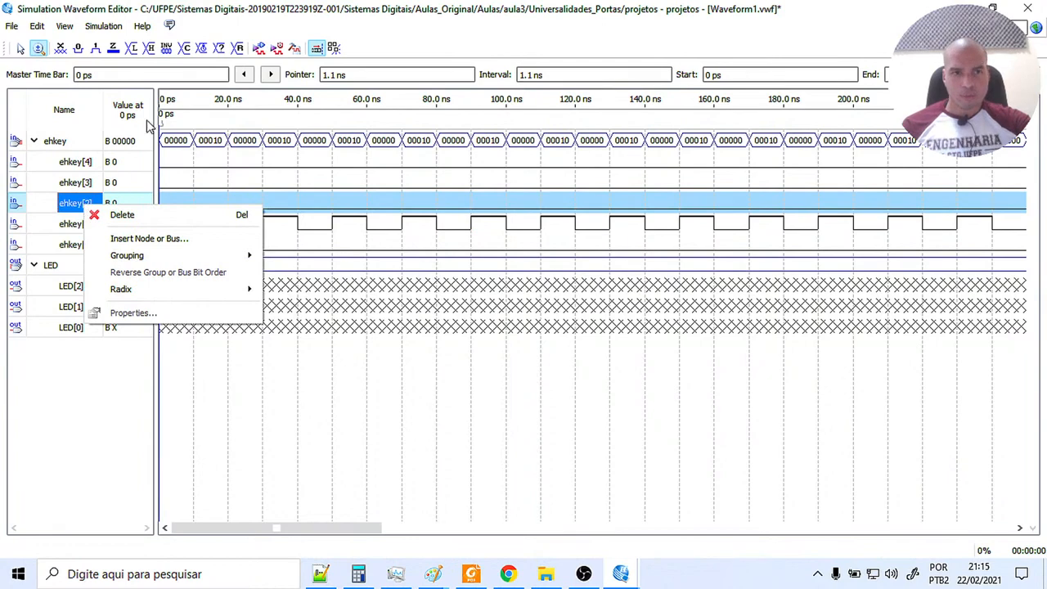
pyautogui.click(202, 50)
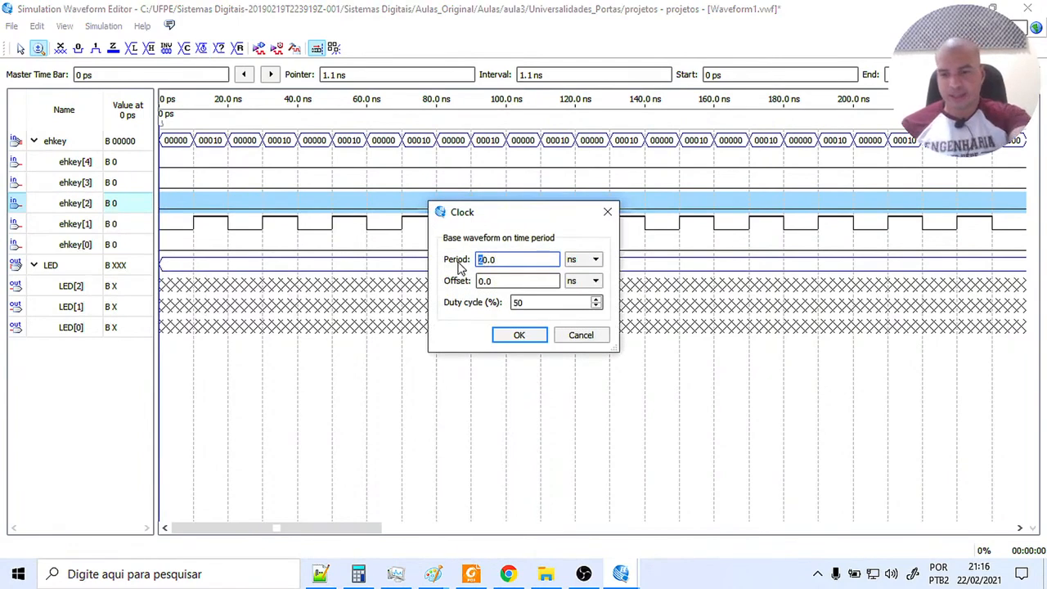
pyautogui.click(528, 339)
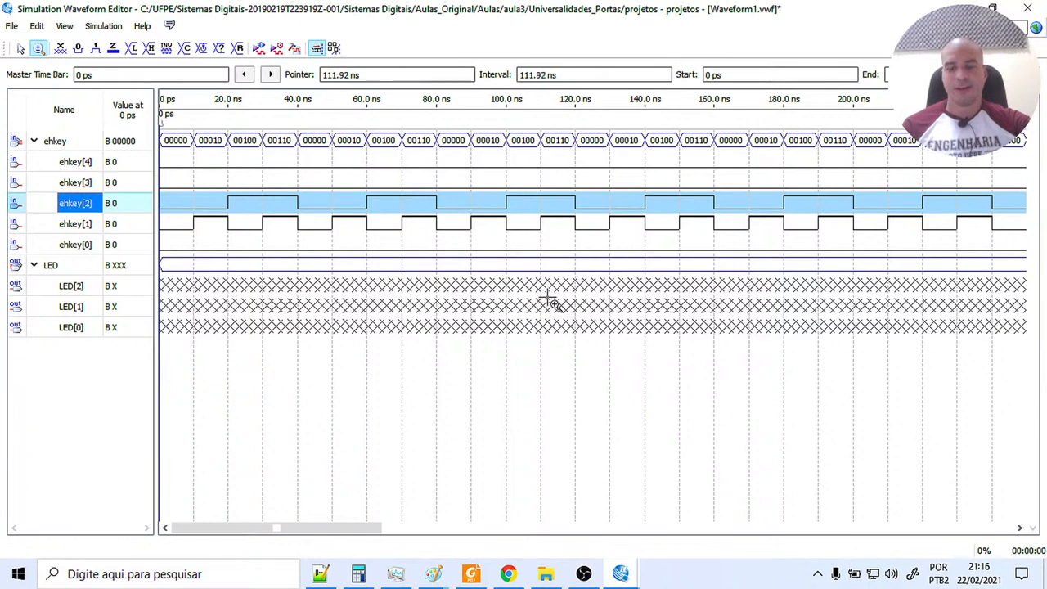
# Confirm Quartus II Simulator in the simulation options and run a functional simulation, saving the changes to Waveform1.vwf.
pyautogui.click(103, 25)
pyautogui.click(122, 42)
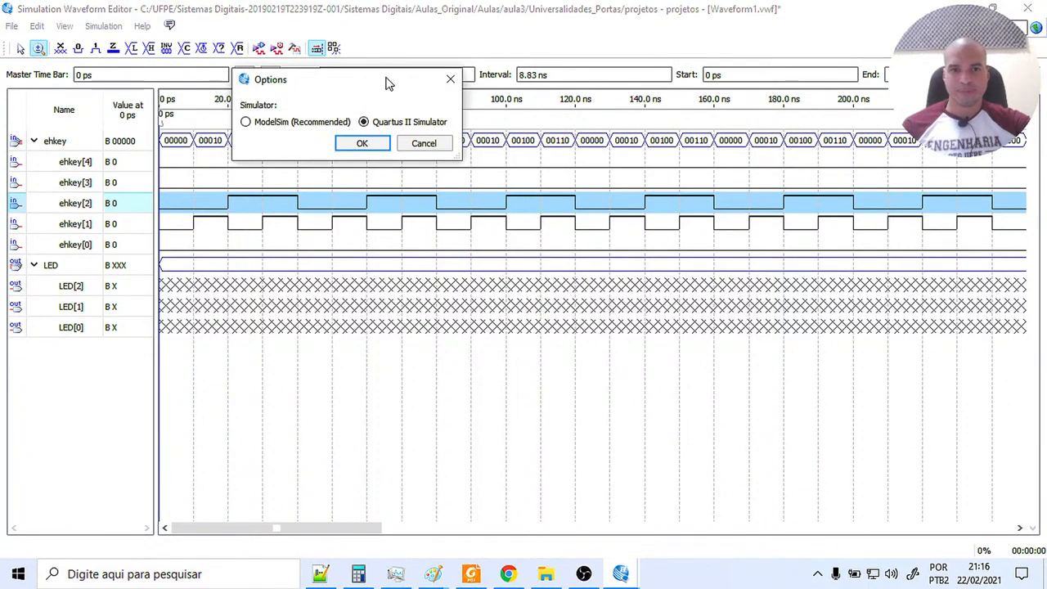
pyautogui.click(364, 143)
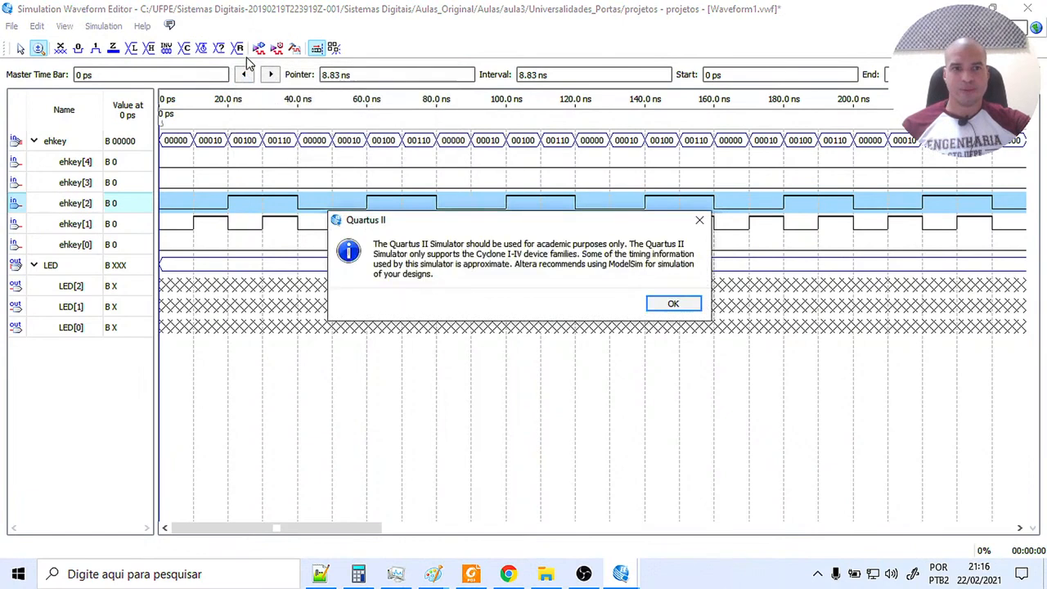
pyautogui.click(673, 304)
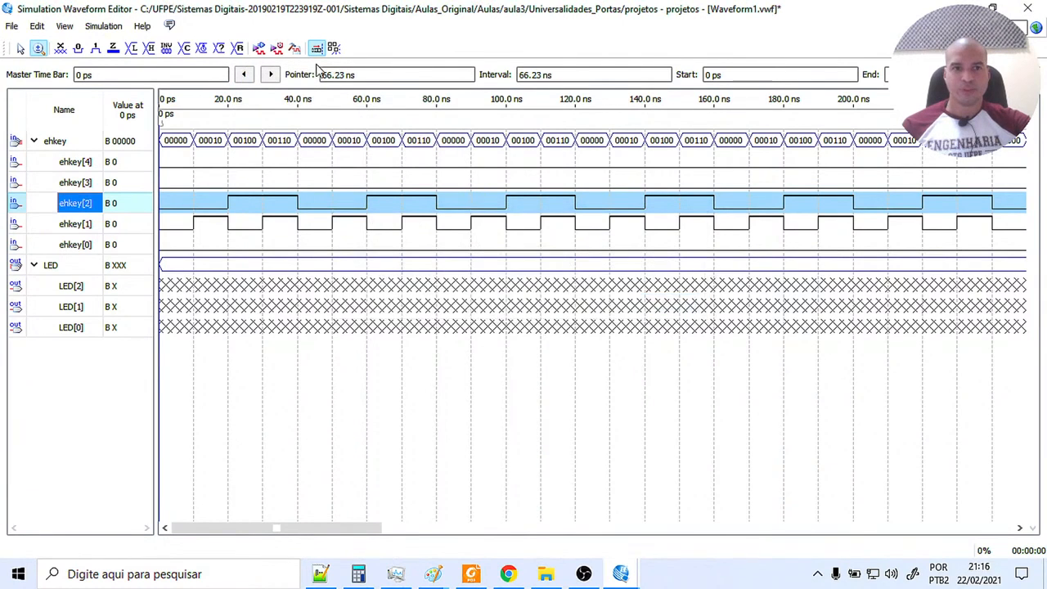
pyautogui.click(256, 50)
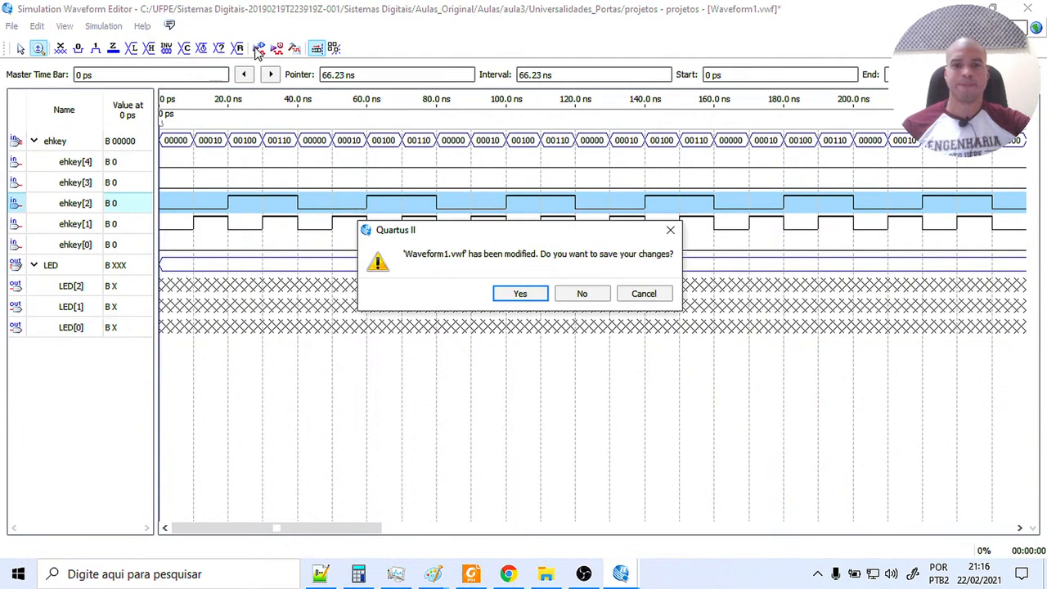
pyautogui.click(520, 296)
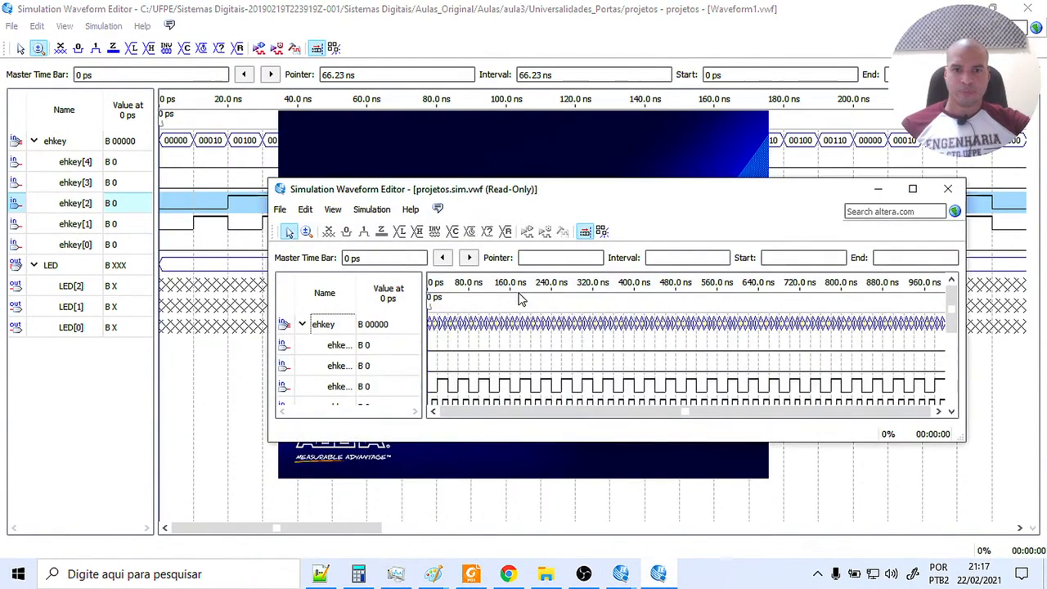
# Maximize the projetos.sim.vwf result, examine LED[1] against ehkey[1] and ehkey[2] from 0 ps with full signal names shown, and close it.
pyautogui.click(913, 189)
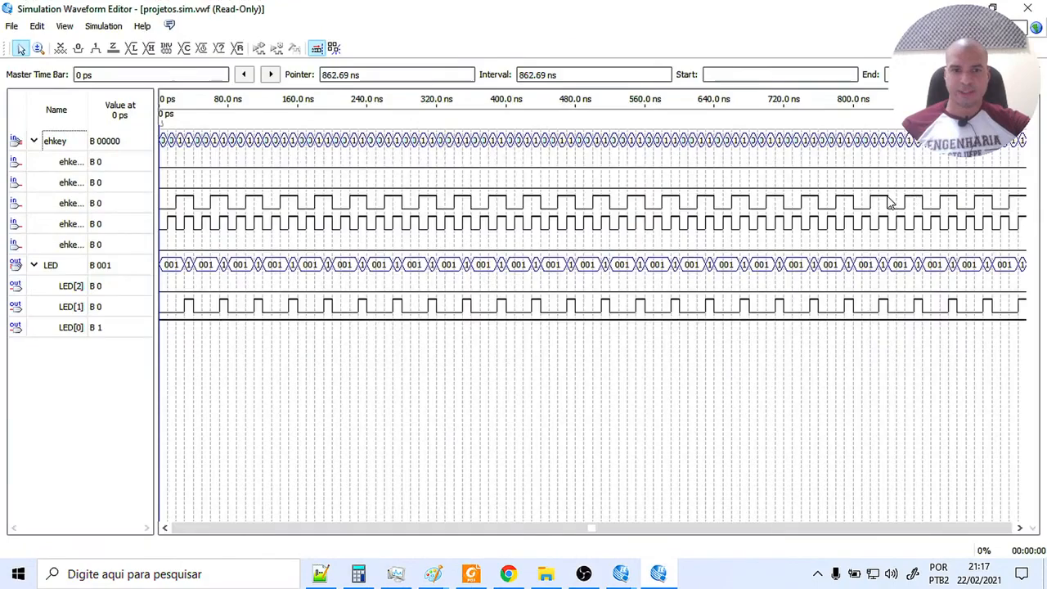
pyautogui.click(39, 48)
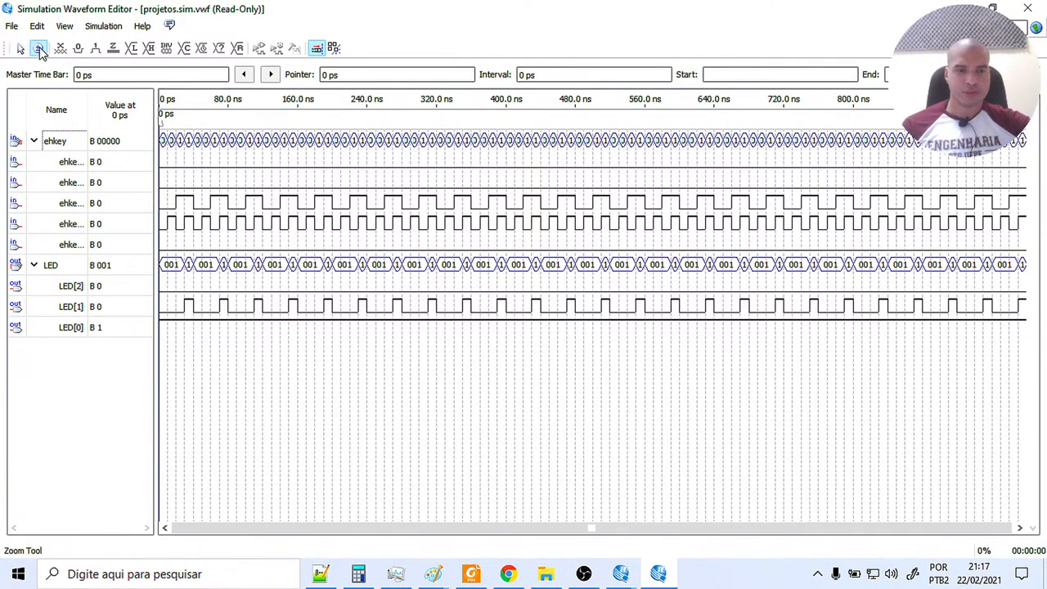
pyautogui.click(200, 207)
pyautogui.click(200, 206)
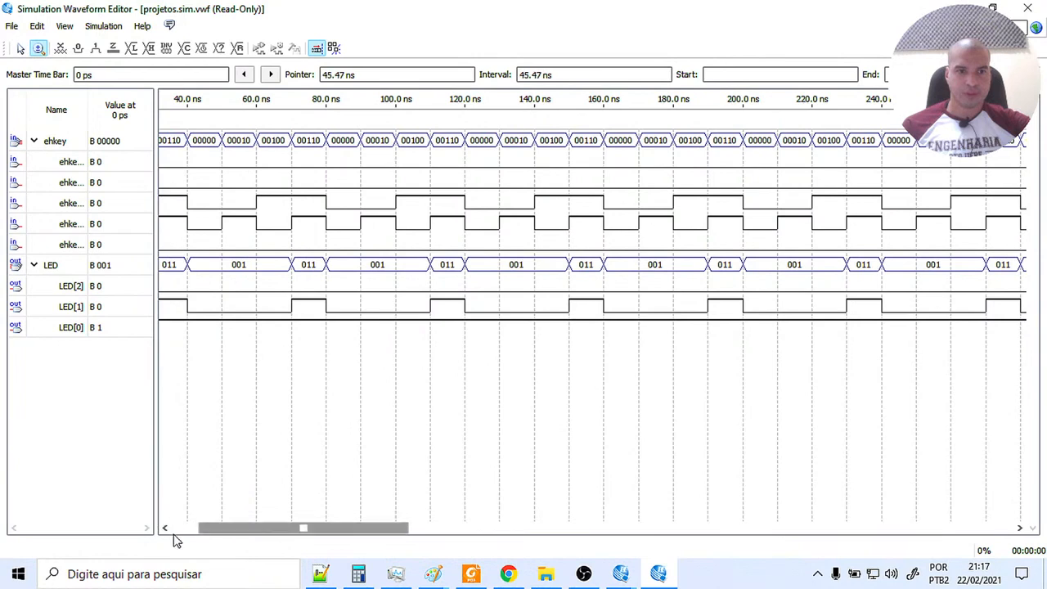
pyautogui.moveTo(193, 528); pyautogui.dragTo(112, 536)
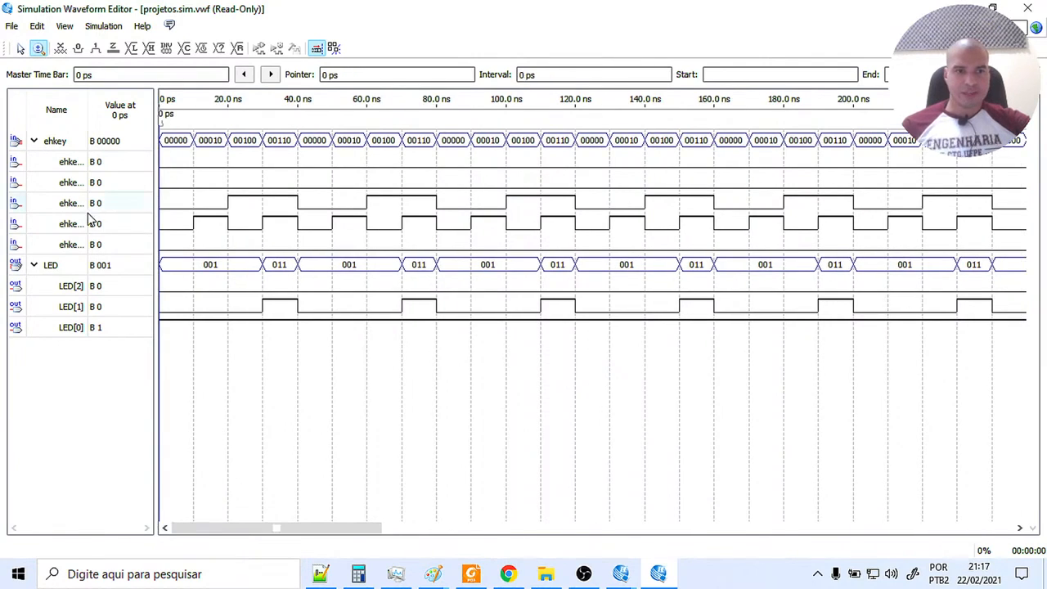
pyautogui.moveTo(90, 107); pyautogui.dragTo(108, 109)
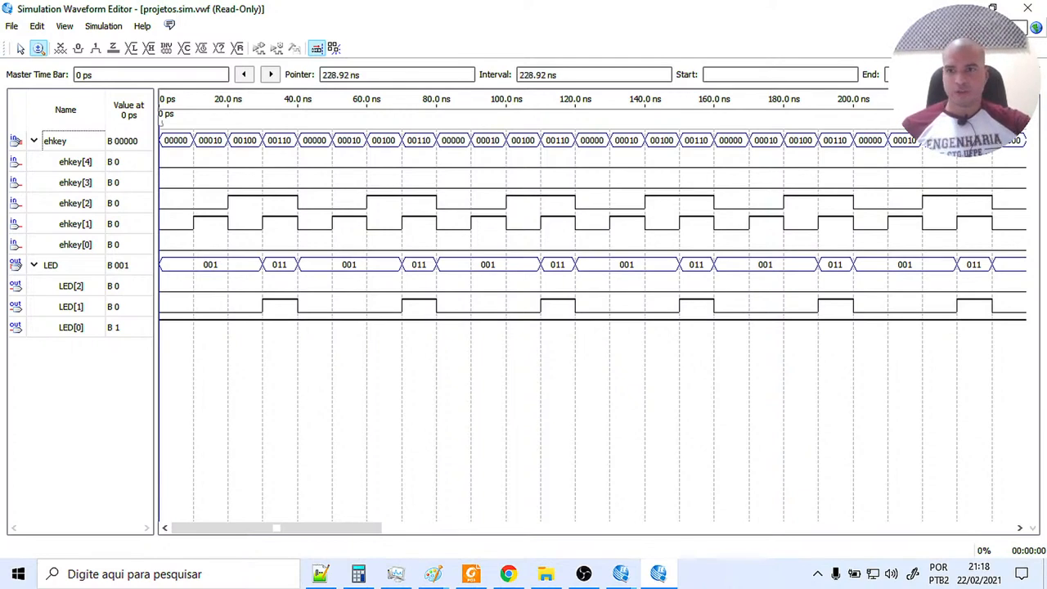
pyautogui.click(1028, 7)
# Check the OR circuit's inputs and output in the NAND schematic and return to Waveform1.vwf.
pyautogui.moveTo(615, 575)
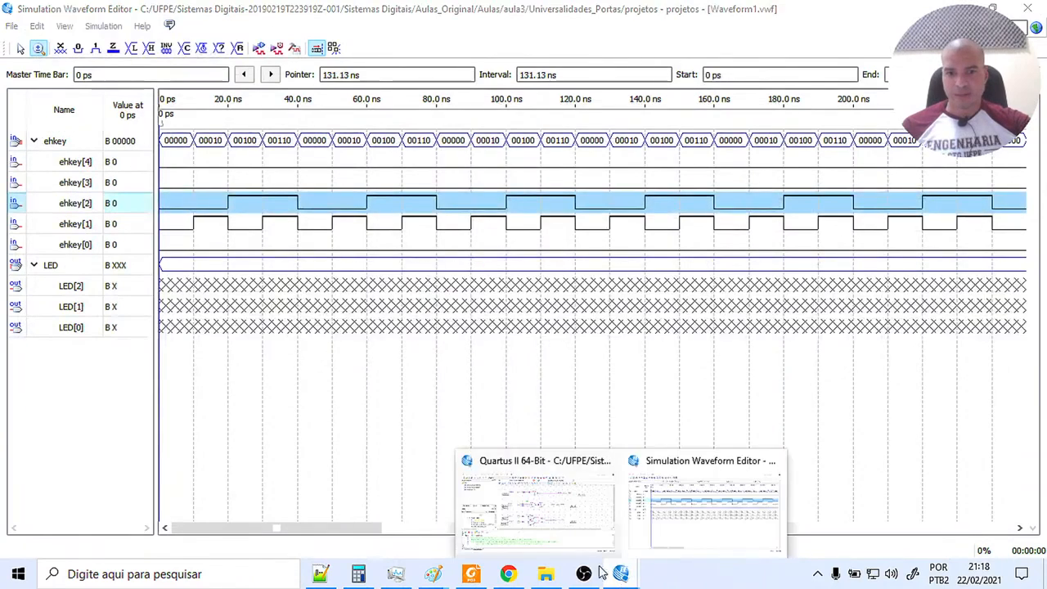
pyautogui.click(556, 533)
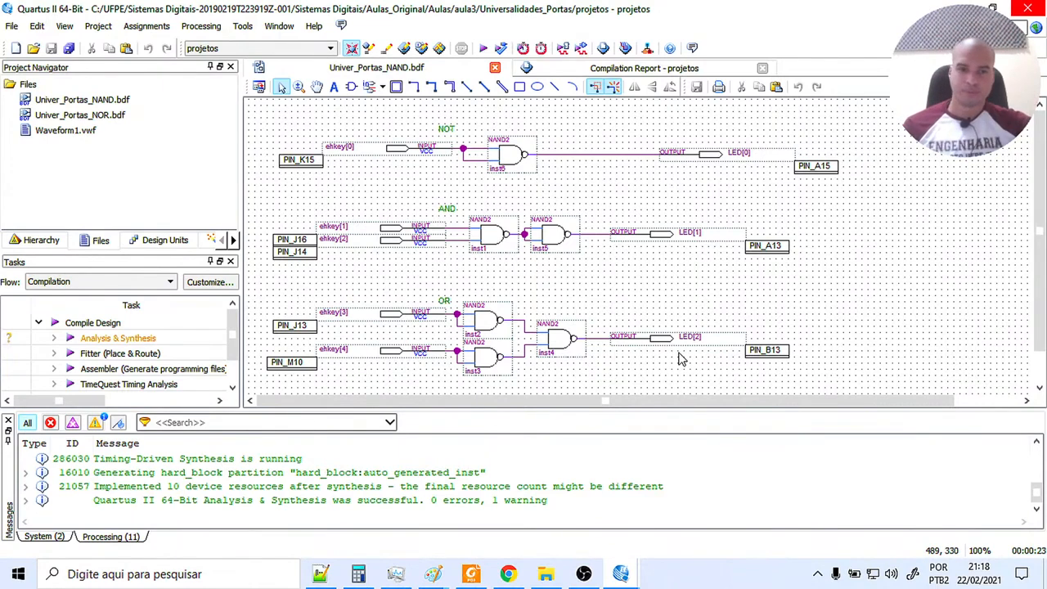
pyautogui.moveTo(626, 580)
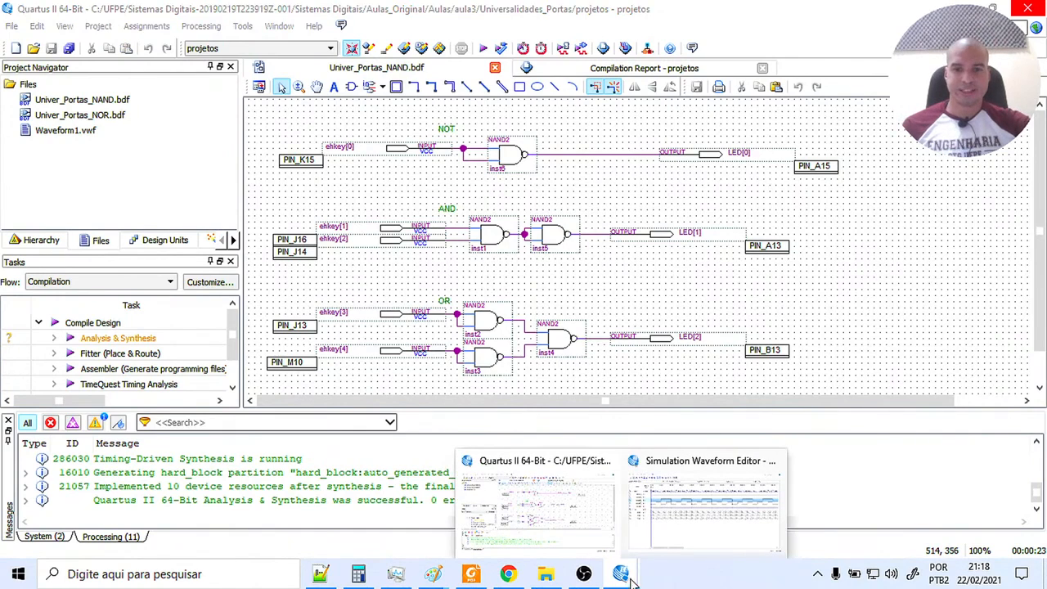
pyautogui.click(664, 545)
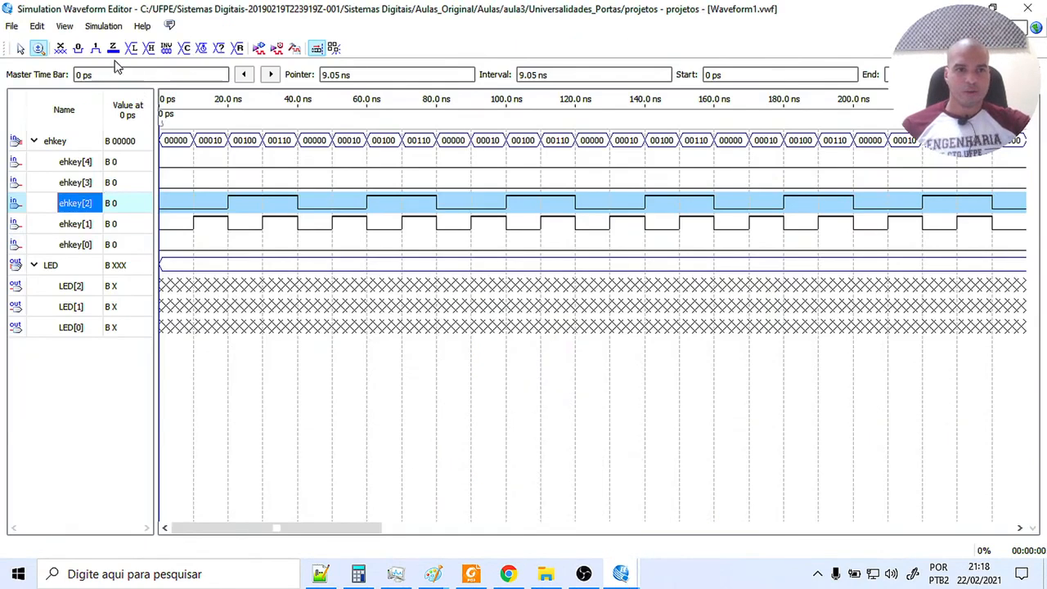
# Force the AND circuit's inputs ehkey[2] and ehkey[1] low over the whole simulation time.
pyautogui.click(77, 48)
pyautogui.click(86, 223)
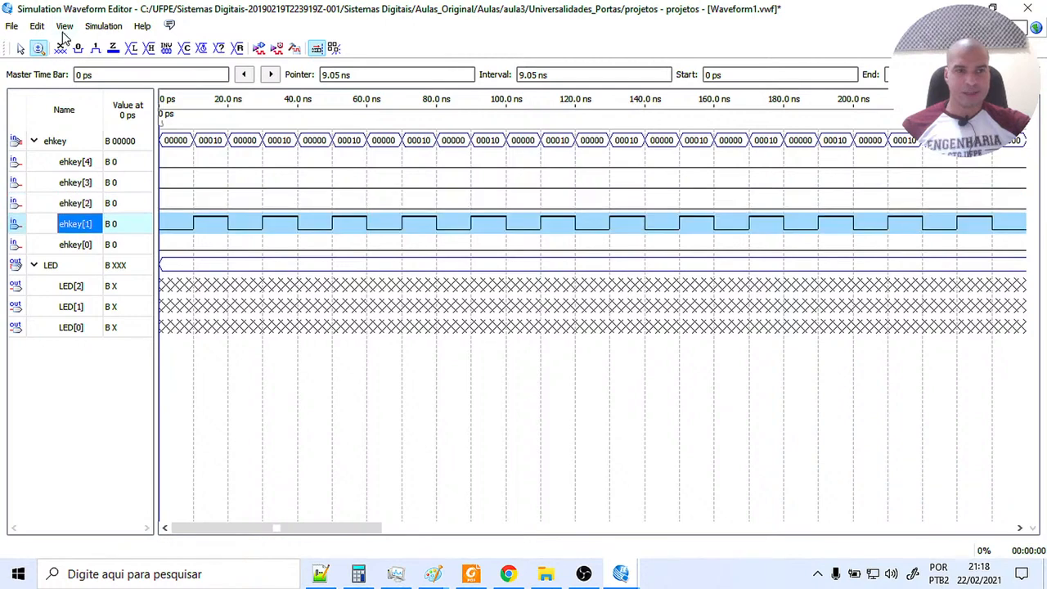
pyautogui.click(78, 47)
# Apply a clock with a 20 ns period, 0.0 ns offset and 50% duty cycle to ehkey[3].
pyautogui.click(81, 186)
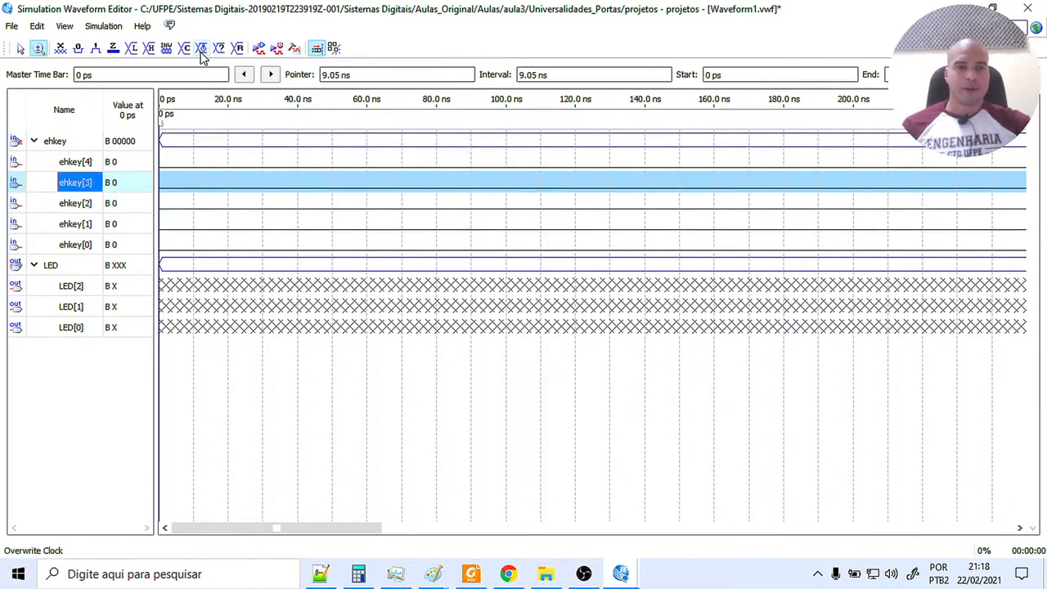
pyautogui.click(202, 49)
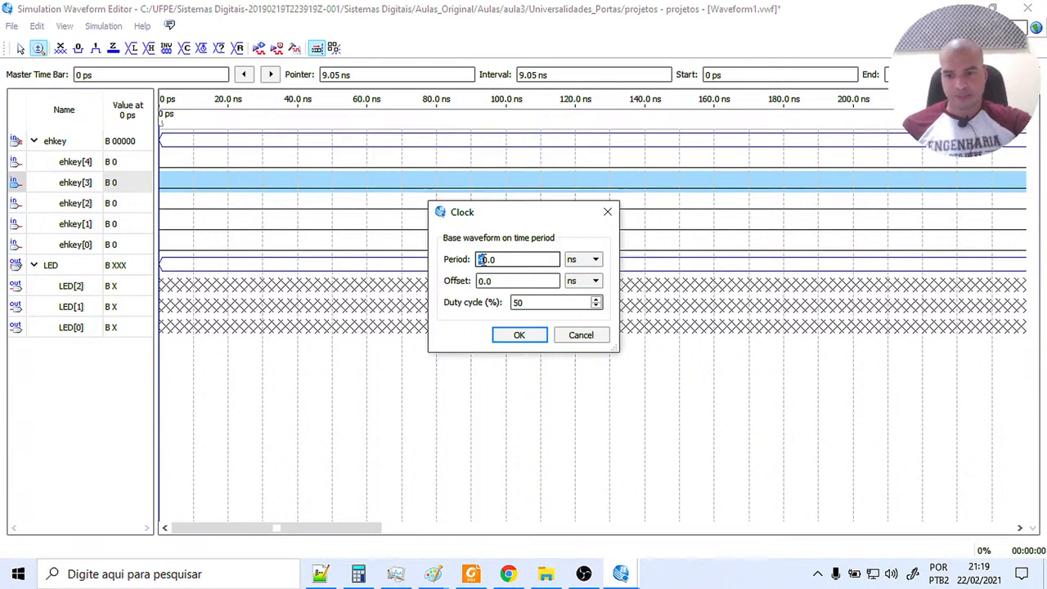
pyautogui.click(532, 337)
# Apply a clock with a 40 ns period, 0.0 ns offset and 50% duty cycle to ehkey[4].
pyautogui.click(128, 157)
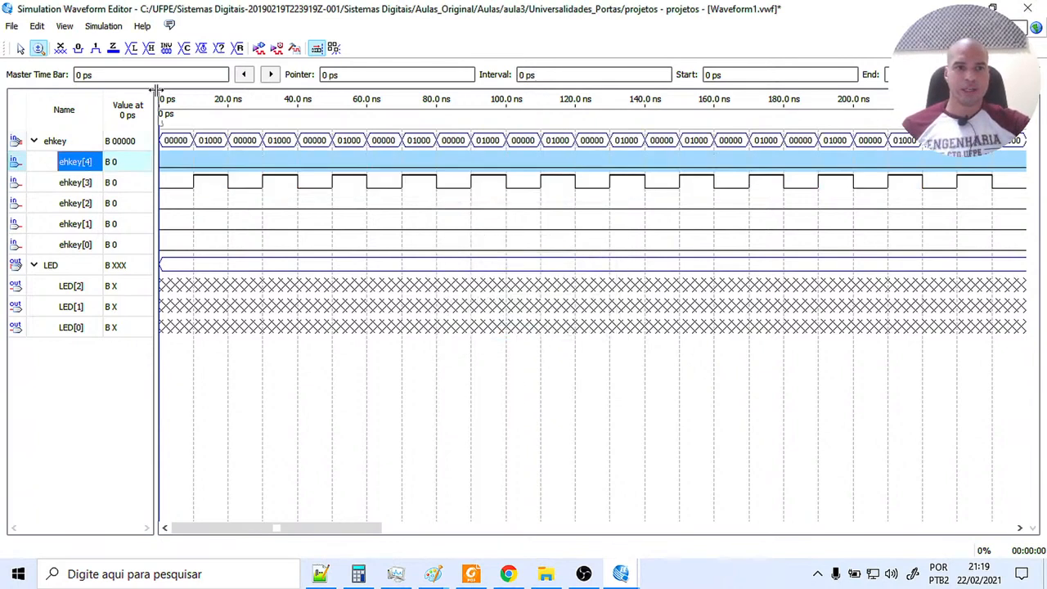
pyautogui.click(204, 49)
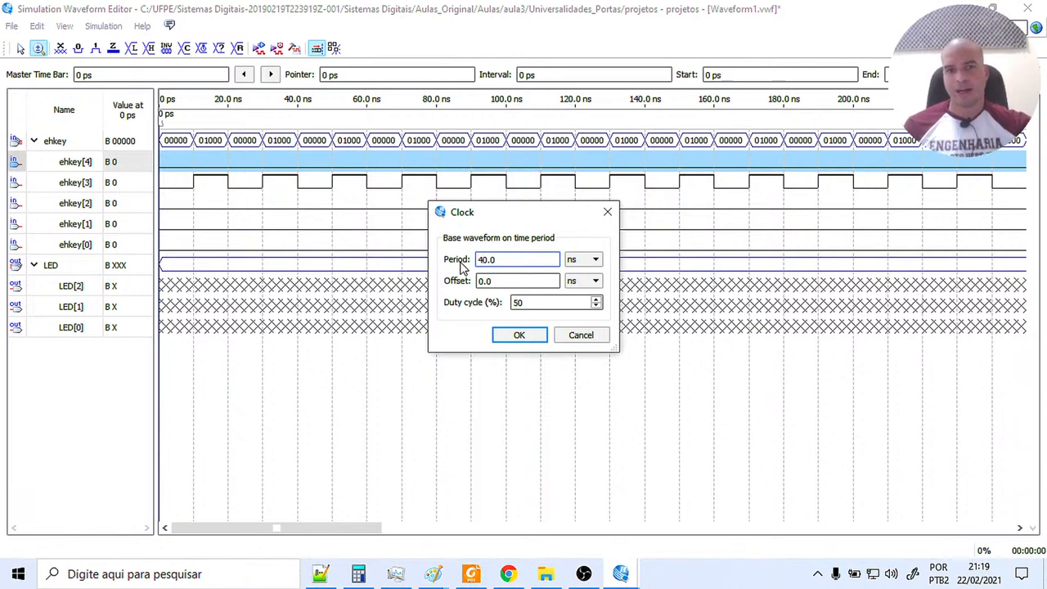
pyautogui.click(519, 335)
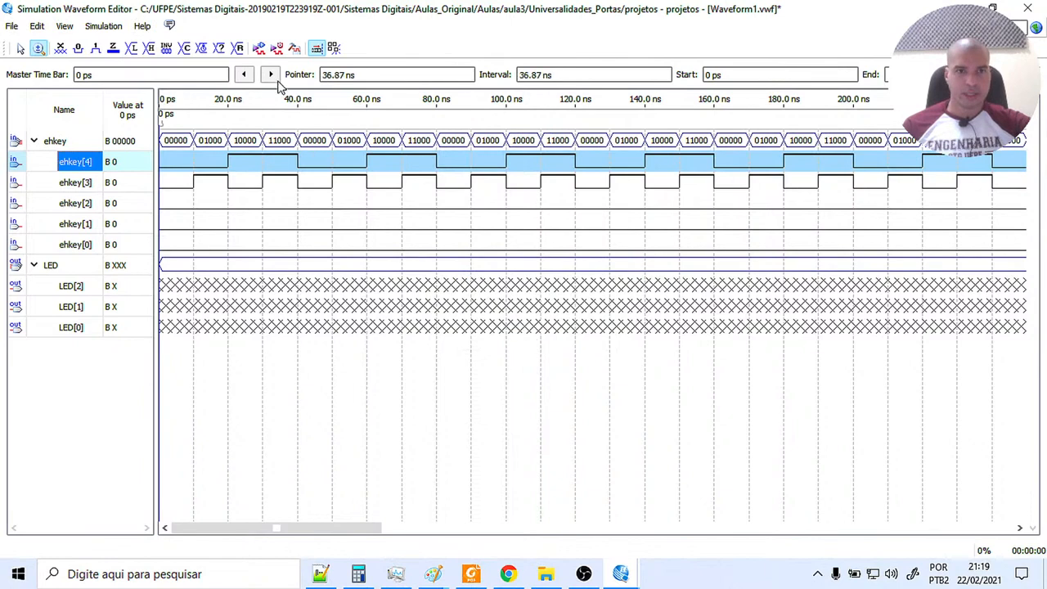
# Run the functional simulation with the waveform changes saved, and examine LED[2] against ehkey[3] and ehkey[4] from 0 ps with full signal names shown.
pyautogui.click(259, 49)
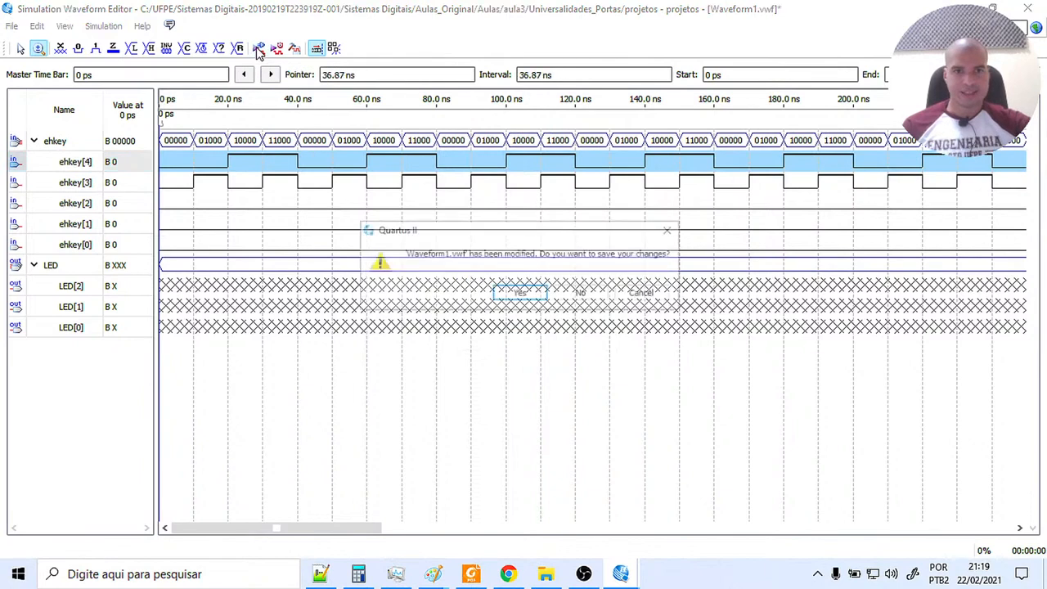
pyautogui.click(517, 291)
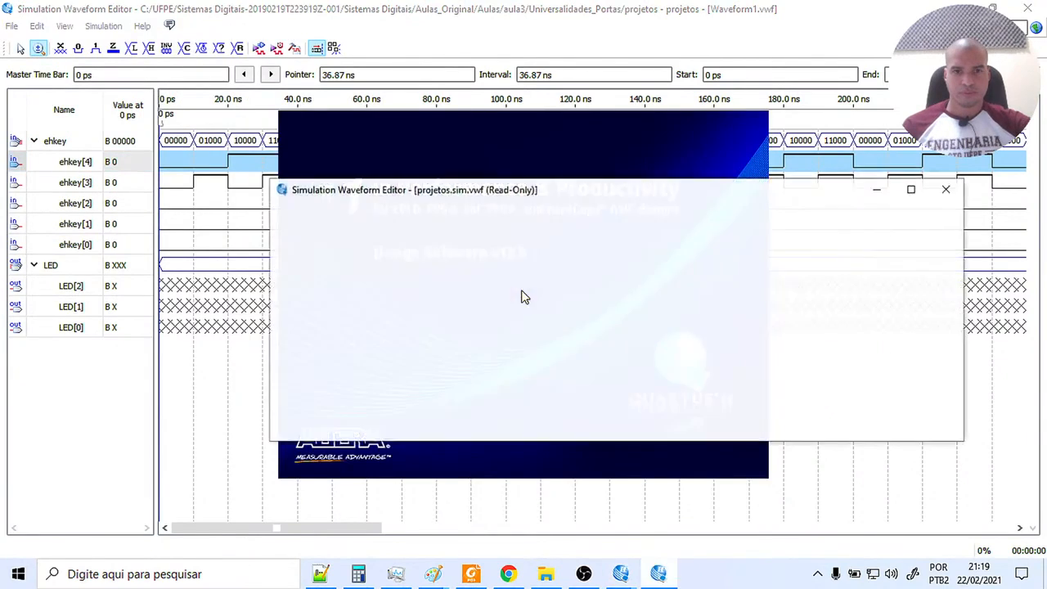
pyautogui.click(913, 189)
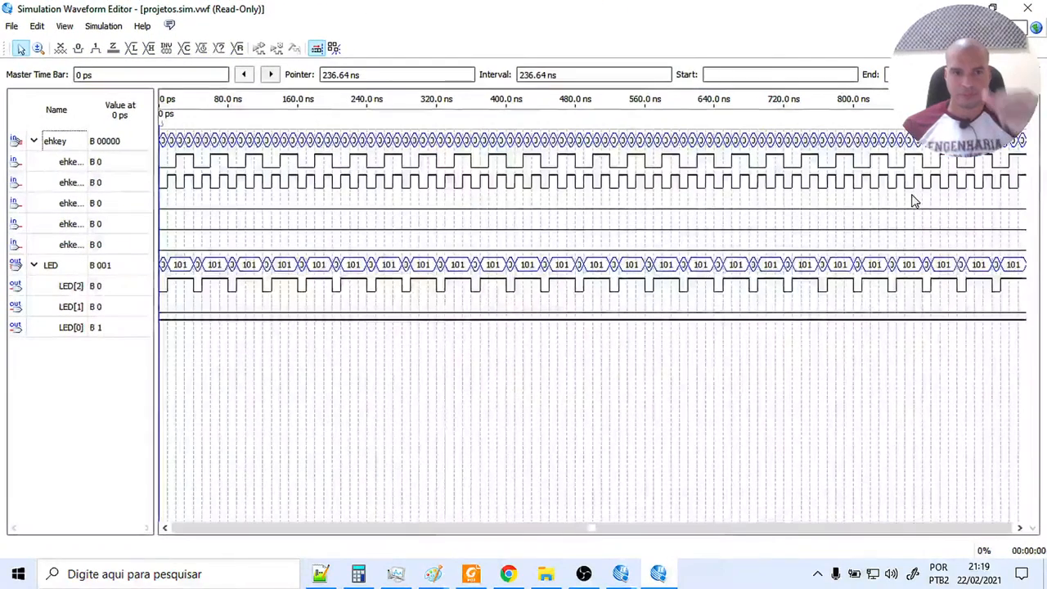
pyautogui.click(38, 47)
pyautogui.click(298, 202)
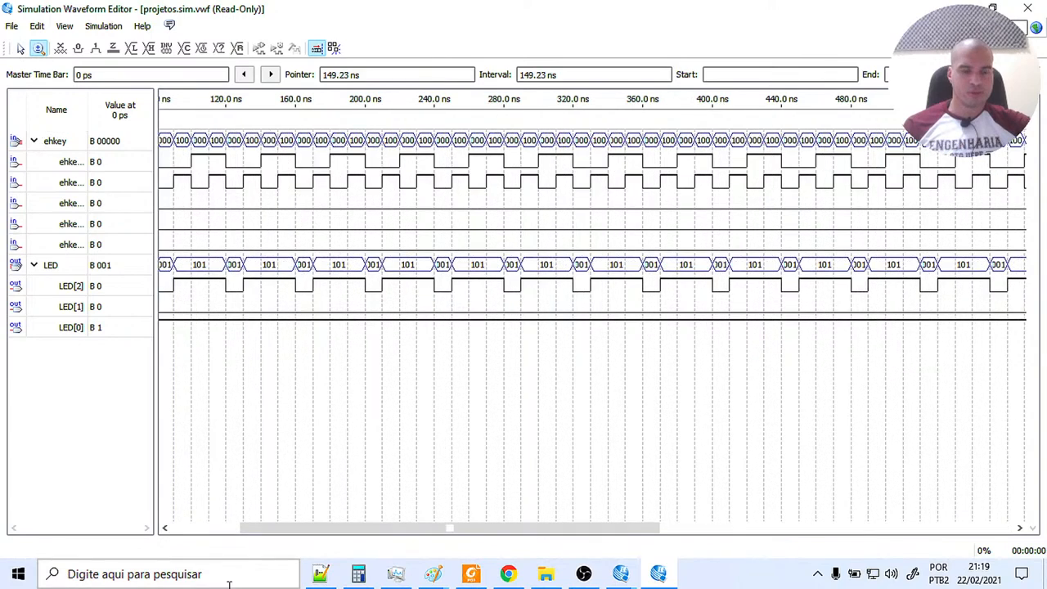
pyautogui.moveTo(280, 530); pyautogui.dragTo(166, 533)
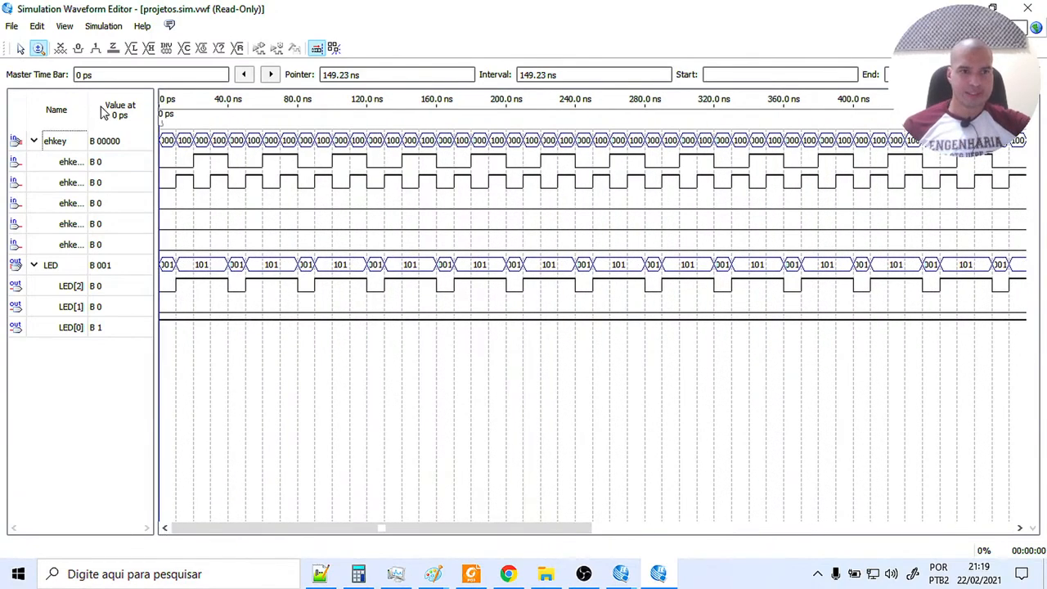
pyautogui.moveTo(90, 101); pyautogui.dragTo(107, 101)
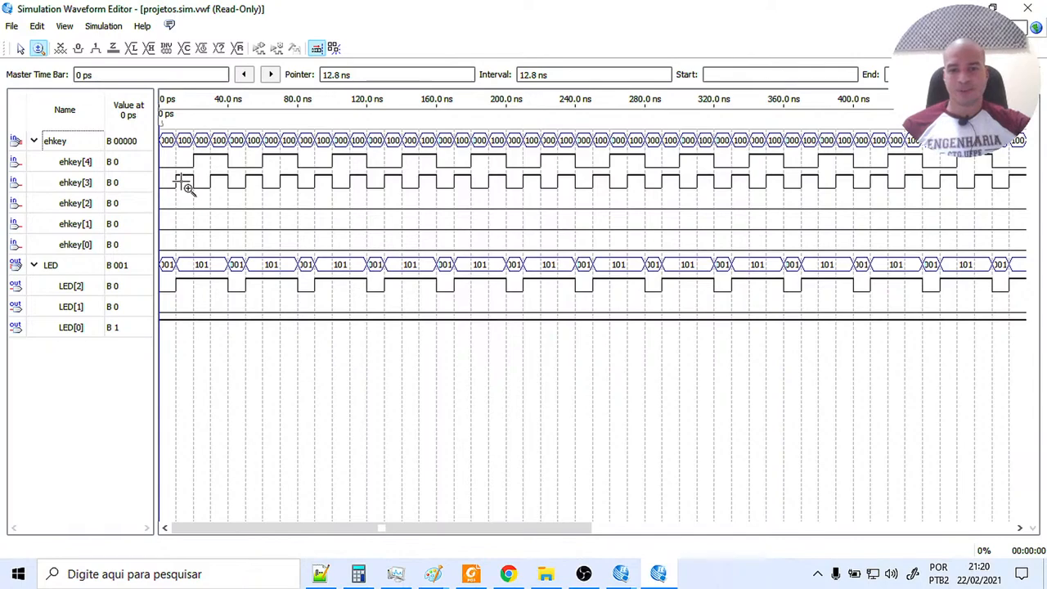
# Compare the simulated LED[2] behaviour with the OR circuit in the NAND schematic and close the waveform windows.
pyautogui.click(654, 578)
pyautogui.moveTo(621, 573)
pyautogui.click(540, 505)
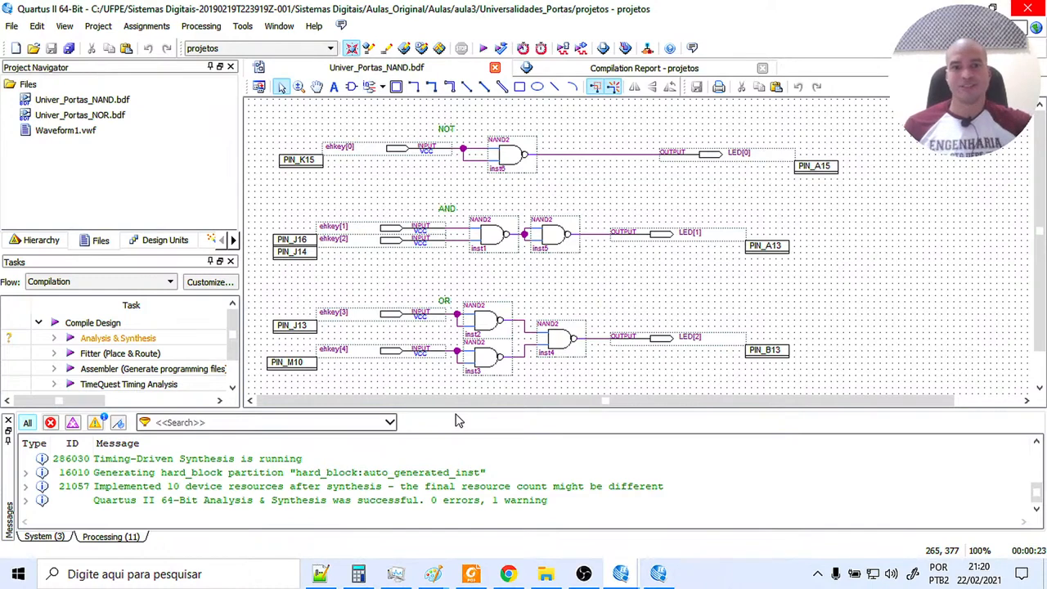
pyautogui.moveTo(396, 574)
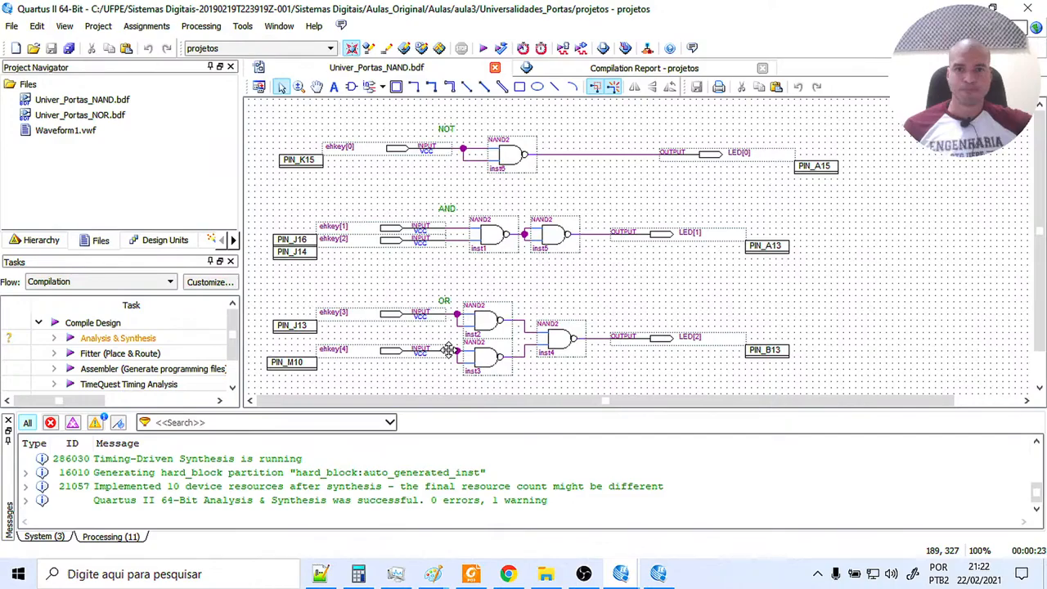
pyautogui.click(661, 579)
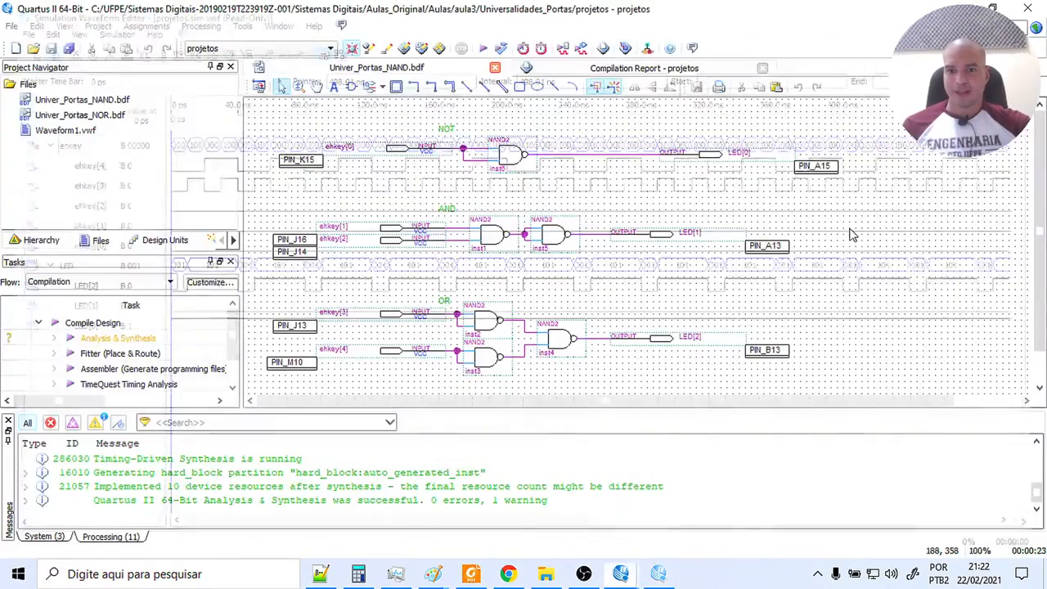
pyautogui.click(621, 575)
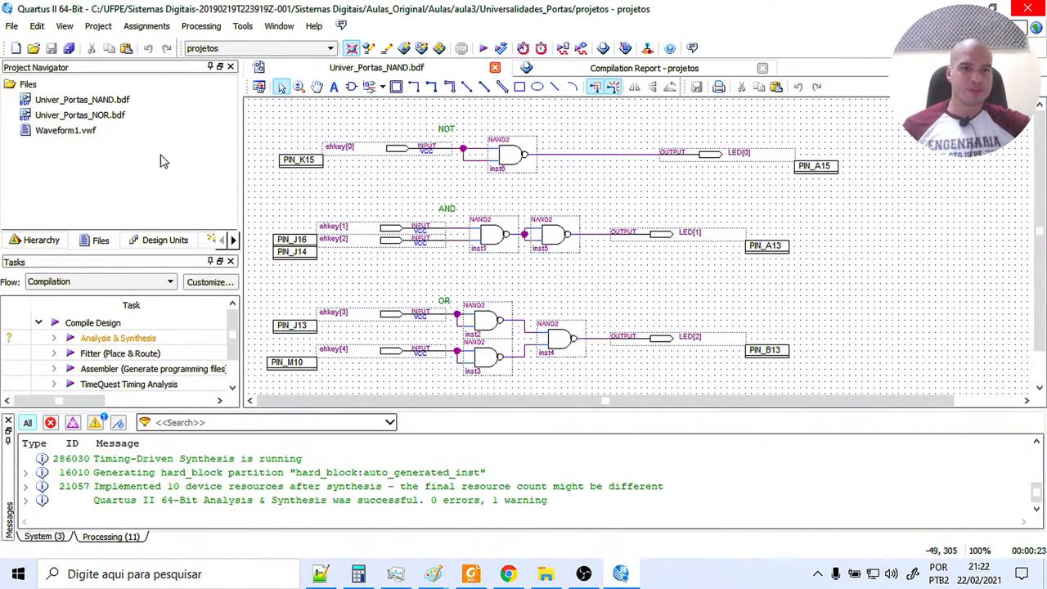
# Open the Univer_Portas_NOR.bdf schematic from the project files and close Univer_Portas_NAND.bdf.
pyautogui.click(112, 116)
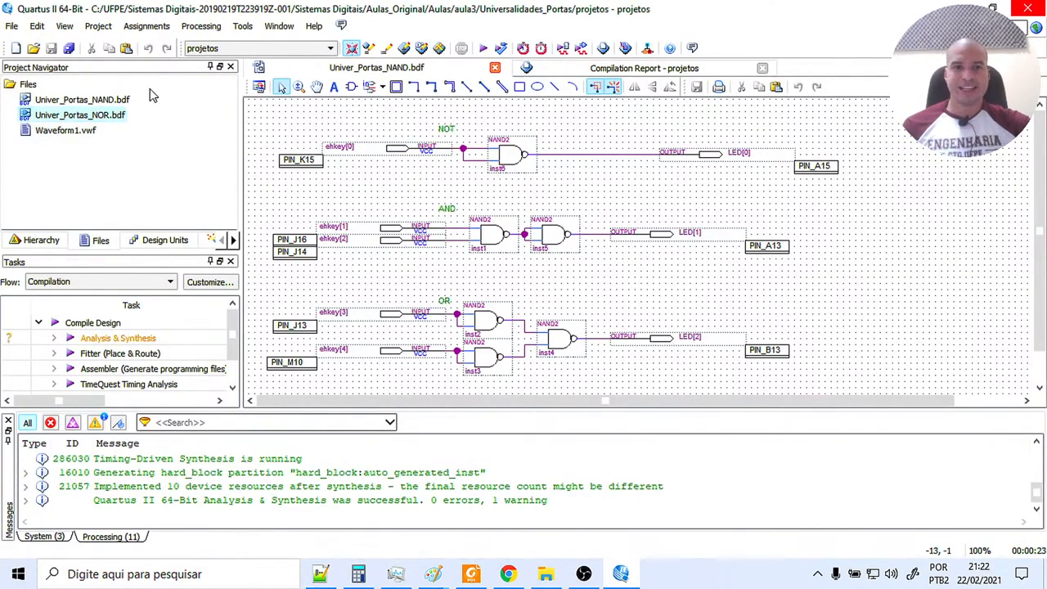
pyautogui.doubleClick(110, 112)
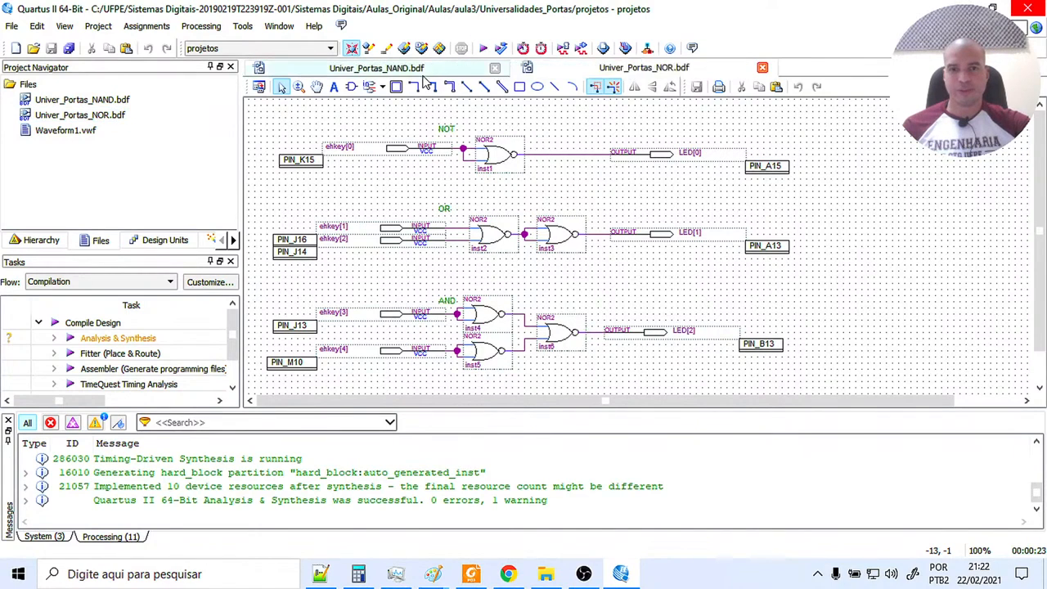
pyautogui.click(494, 68)
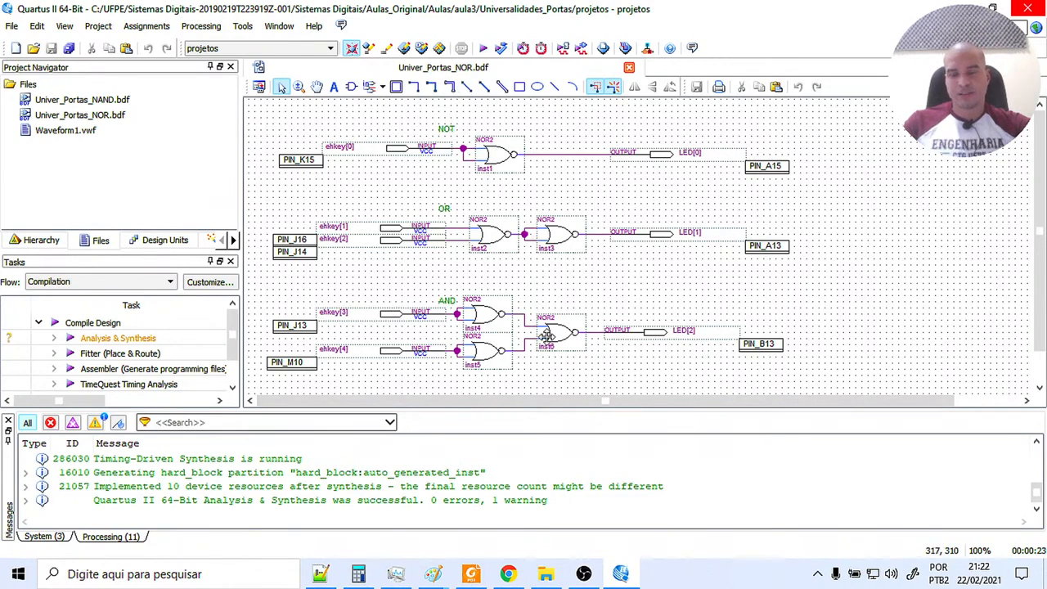
# Set Univer_Portas_NOR.bdf as the top-level entity and run Analysis & Synthesis on it.
pyautogui.rightClick(93, 121)
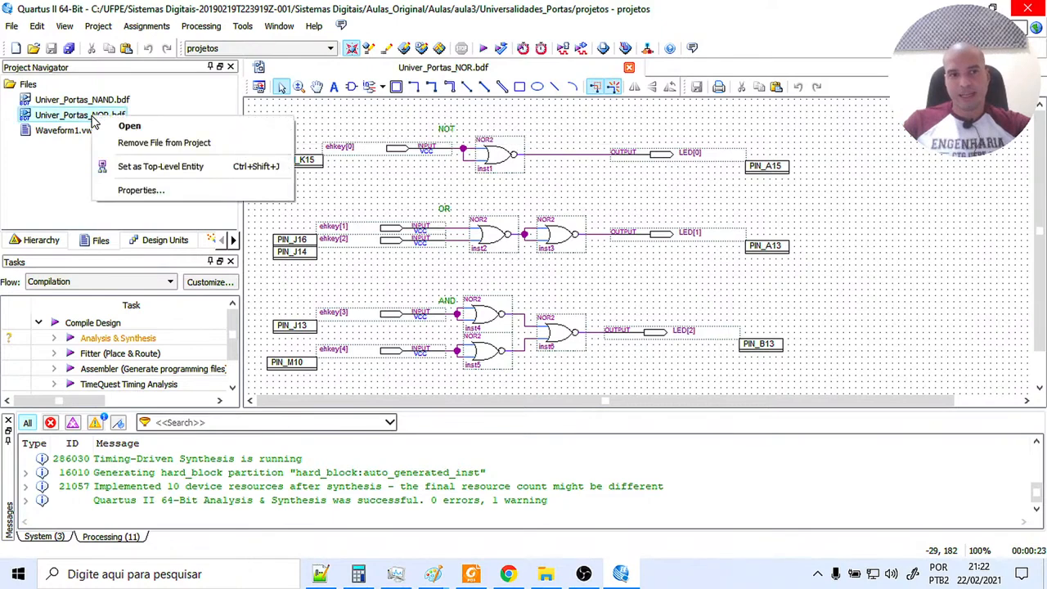
pyautogui.click(161, 167)
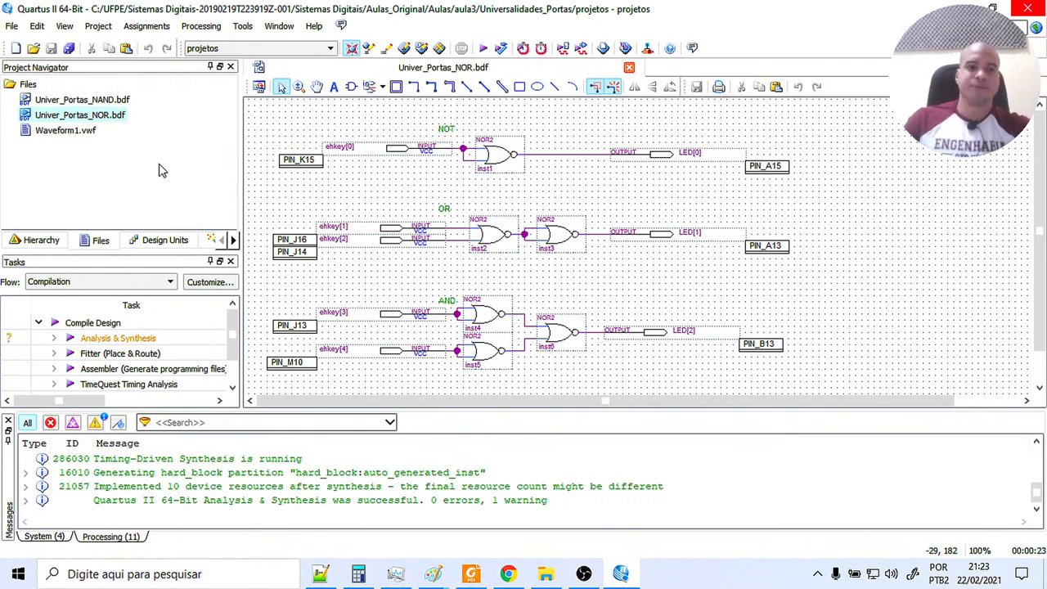
pyautogui.click(500, 49)
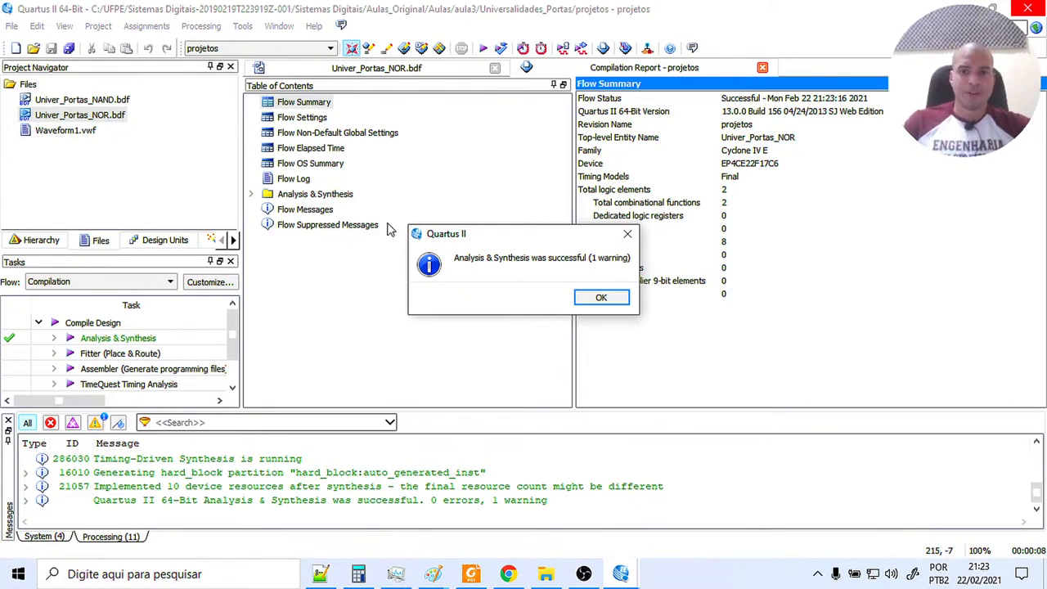
pyautogui.click(602, 298)
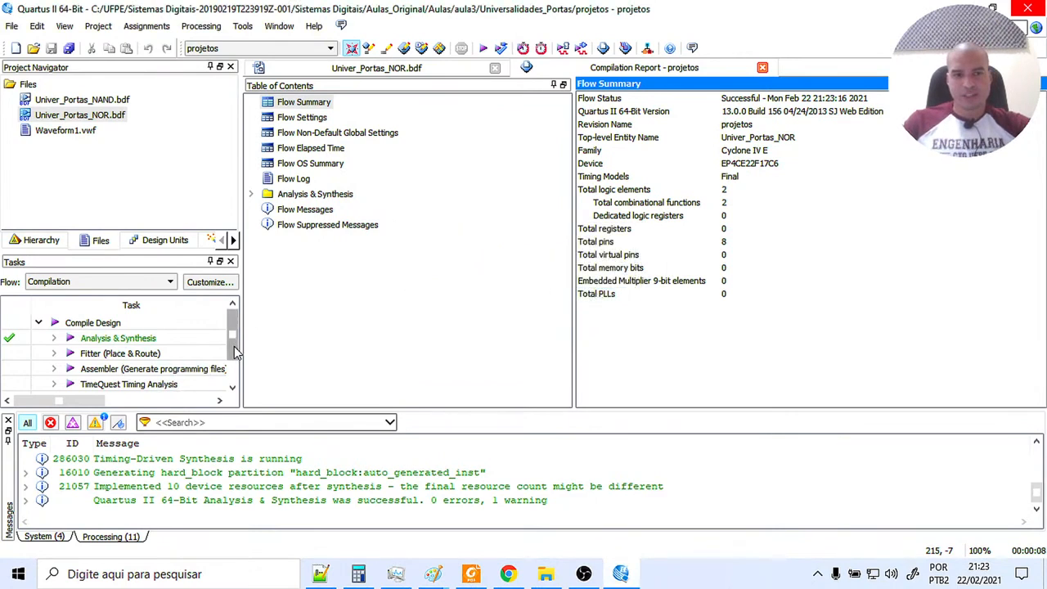
pyautogui.moveTo(236, 352)
pyautogui.mouseDown()
pyautogui.moveTo(235, 378)
pyautogui.moveTo(233, 336)
pyautogui.moveTo(238, 387)
pyautogui.moveTo(239, 336)
pyautogui.mouseUp()
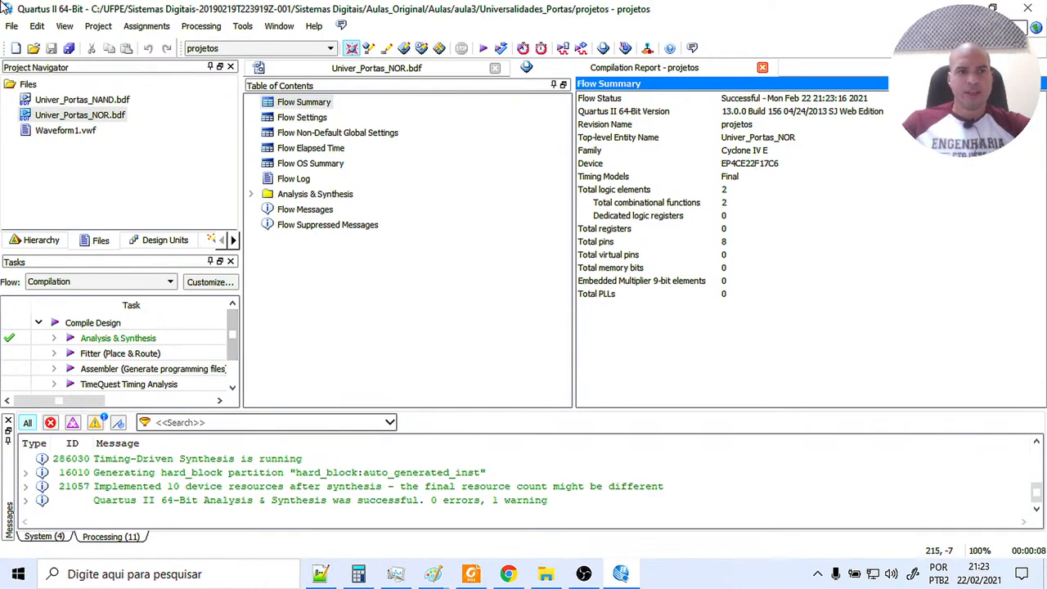
# Create a new University Program VWF file for simulating the NOR circuits.
pyautogui.click(13, 26)
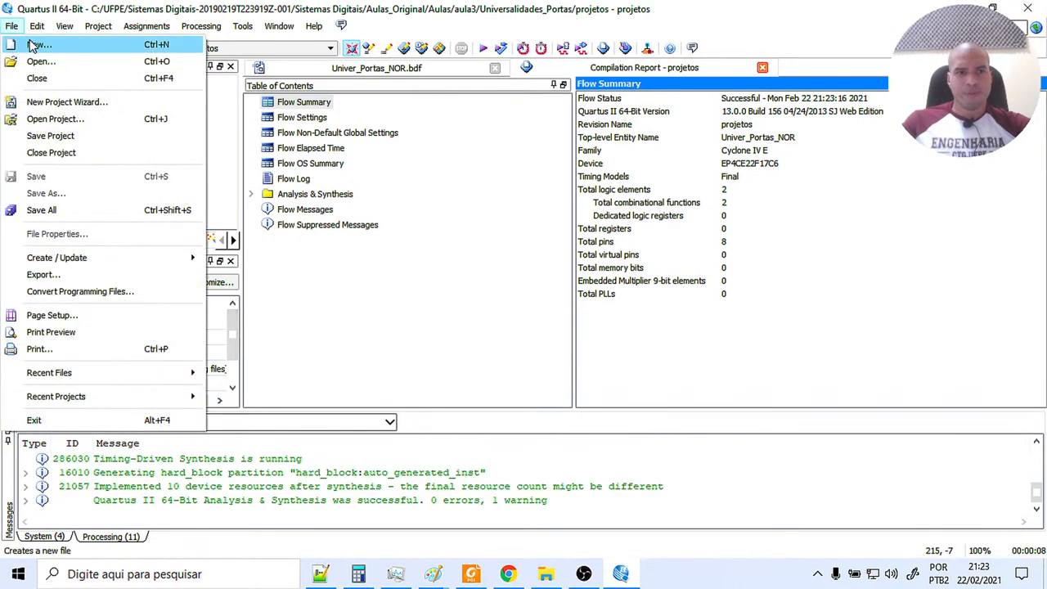
pyautogui.click(37, 45)
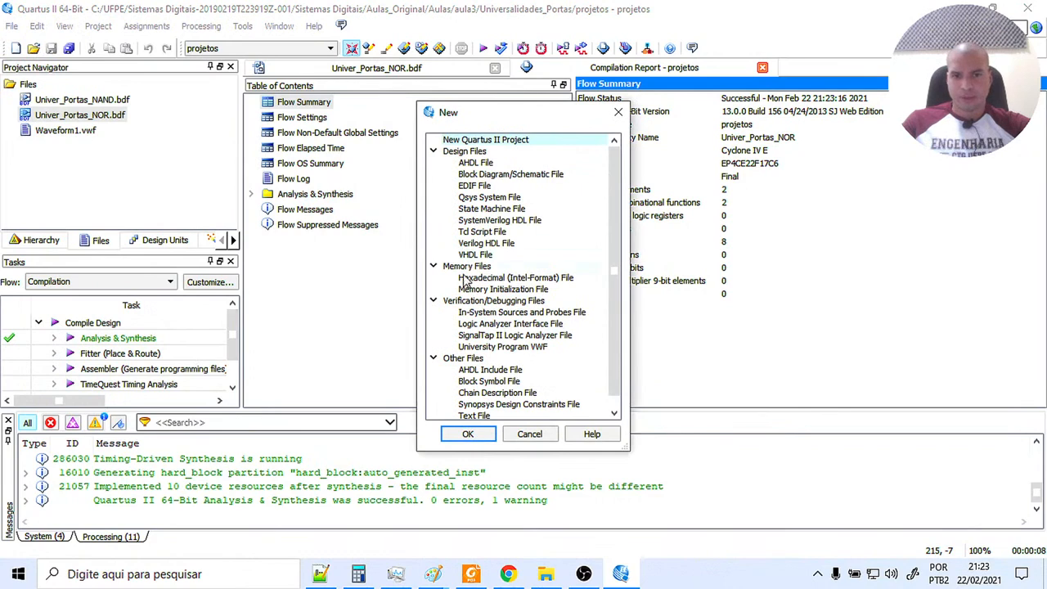
pyautogui.click(491, 347)
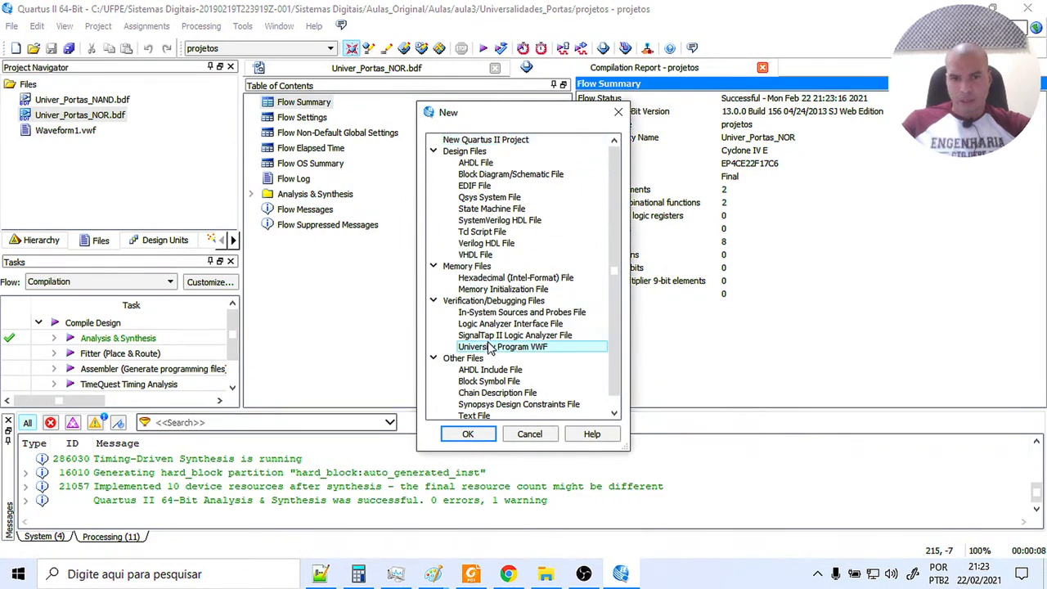
pyautogui.click(485, 434)
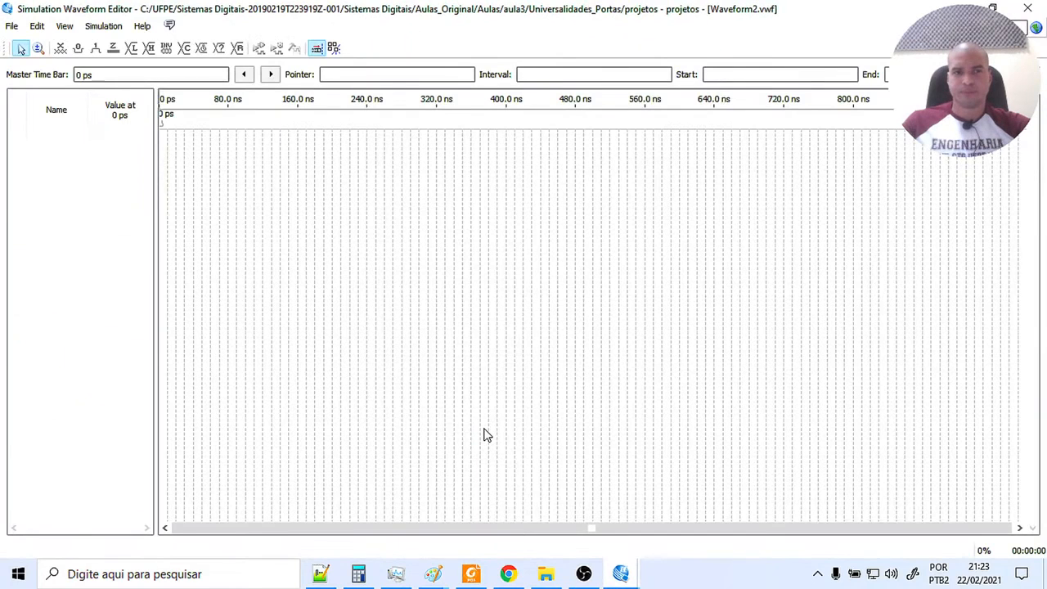
# Insert all the ehkey input and LED output pins into the waveform file using the Node Finder with the Pins: all filter.
pyautogui.rightClick(93, 193)
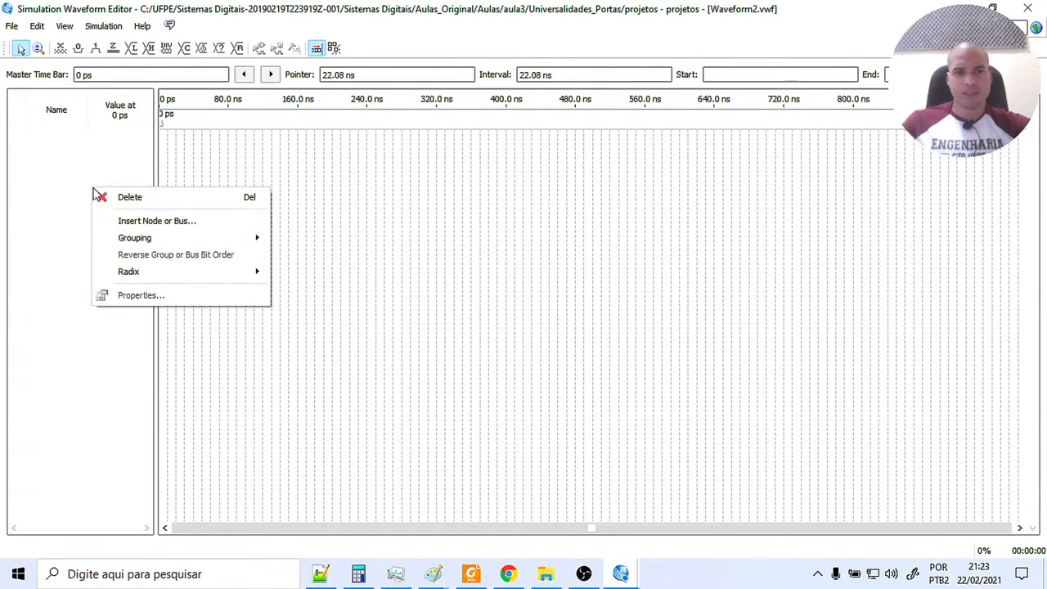
pyautogui.click(139, 221)
pyautogui.click(616, 282)
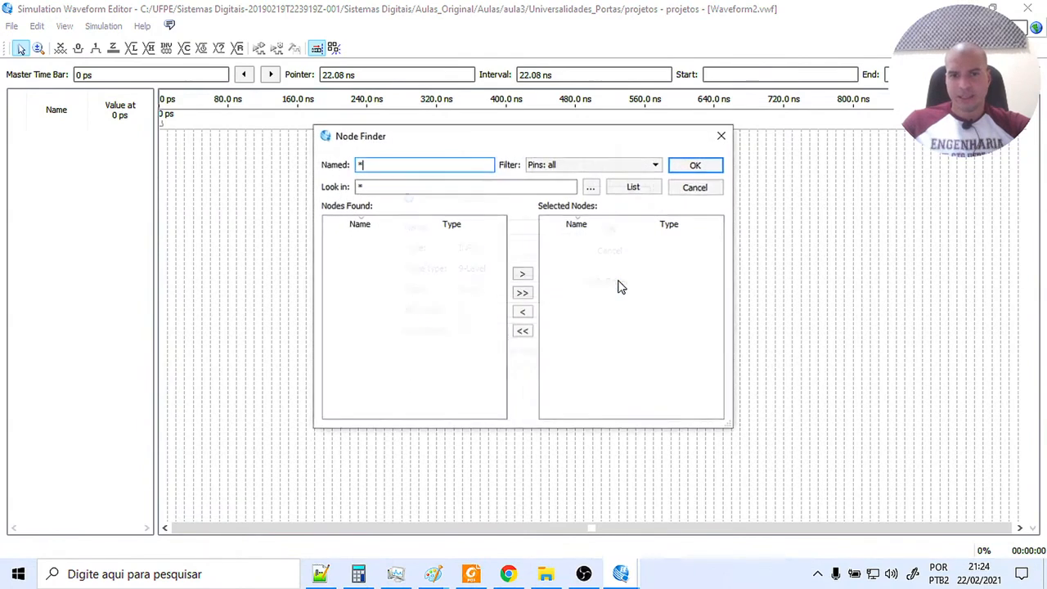
pyautogui.click(638, 187)
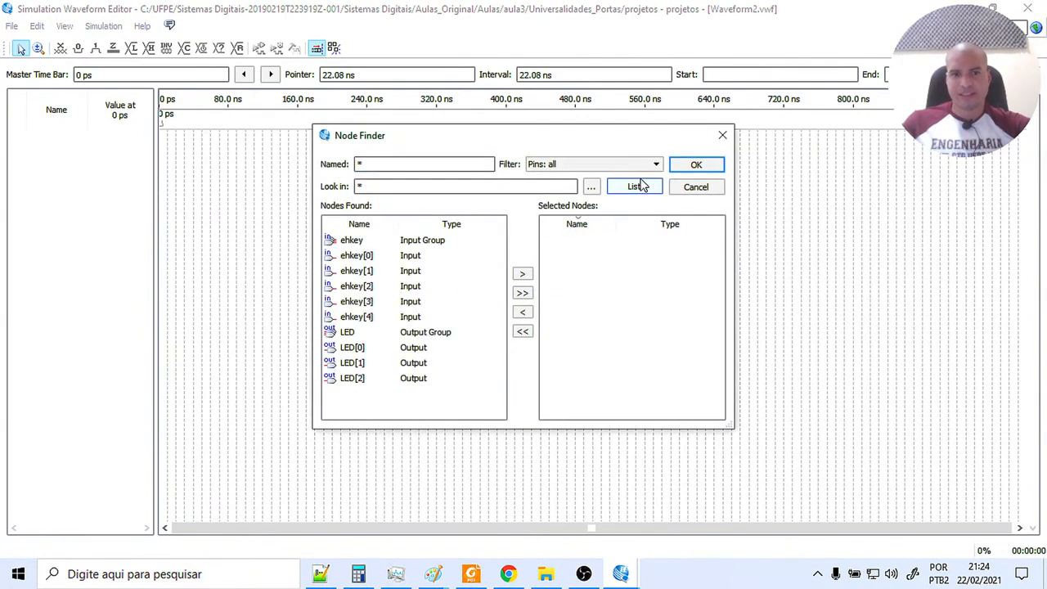
pyautogui.click(522, 292)
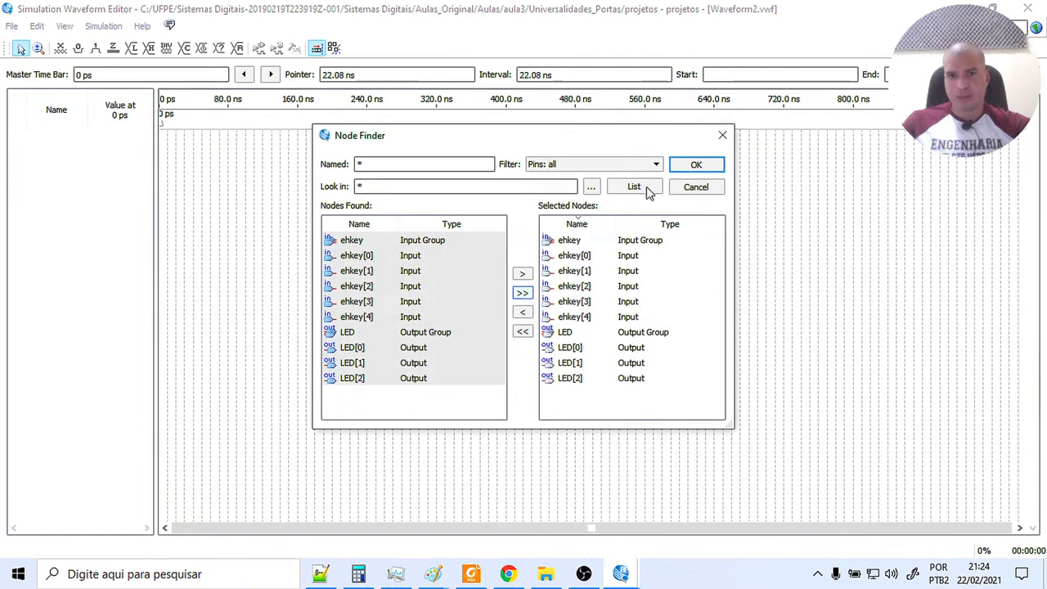
pyautogui.click(693, 166)
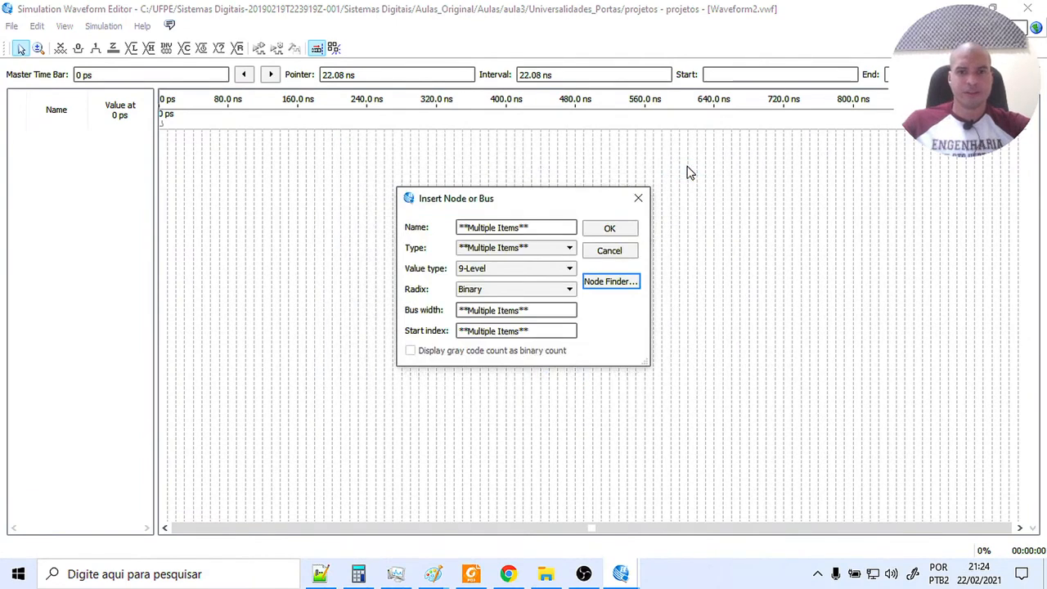
pyautogui.click(610, 229)
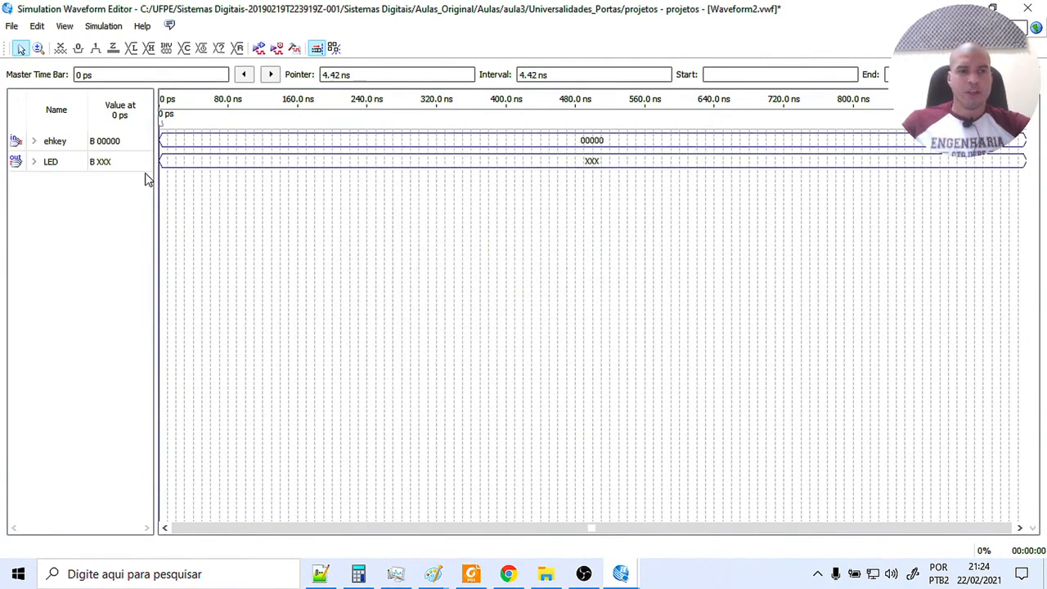
# Expand the ehkey and LED groups into individual signals and widen the name column to show their full names.
pyautogui.click(34, 141)
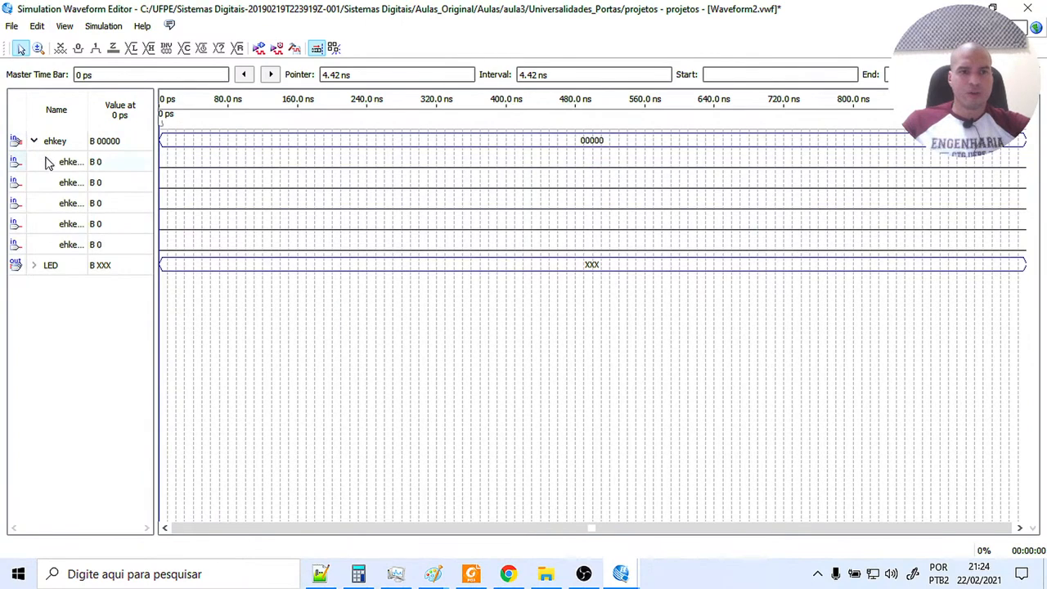
pyautogui.moveTo(89, 109); pyautogui.dragTo(106, 109)
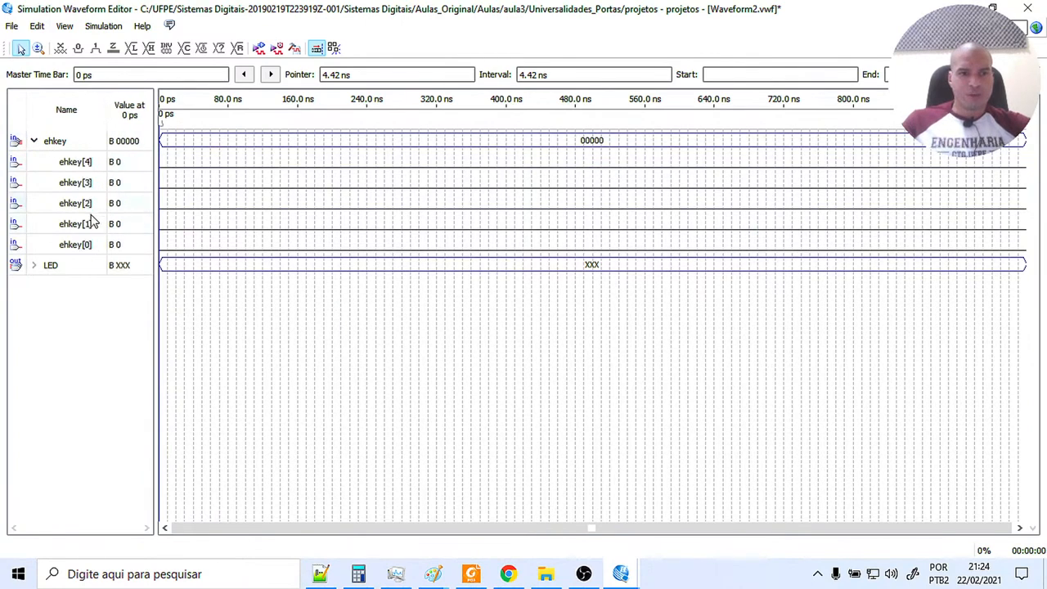
pyautogui.click(33, 265)
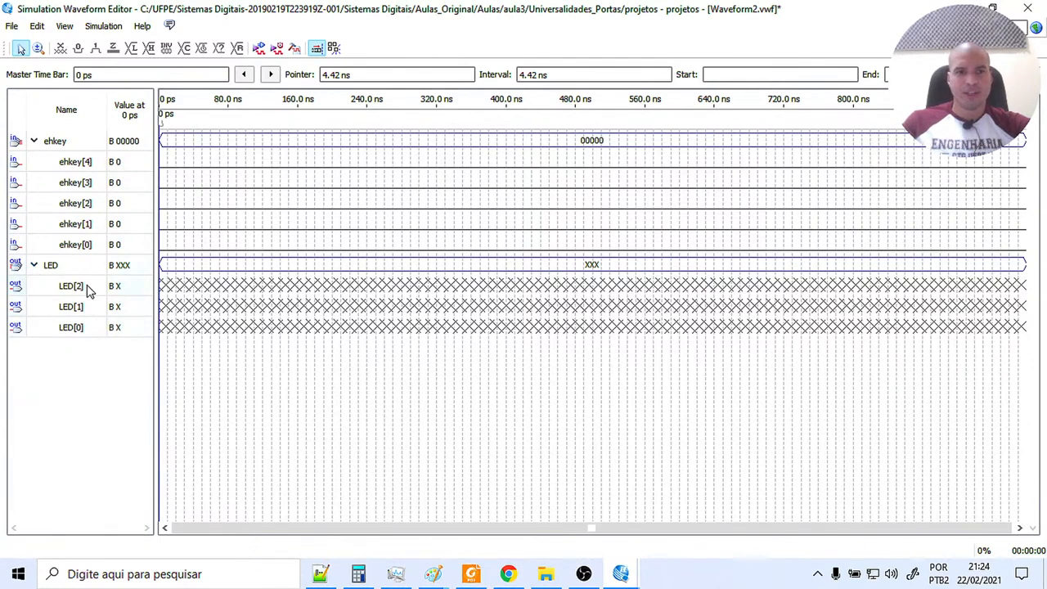
pyautogui.click(39, 48)
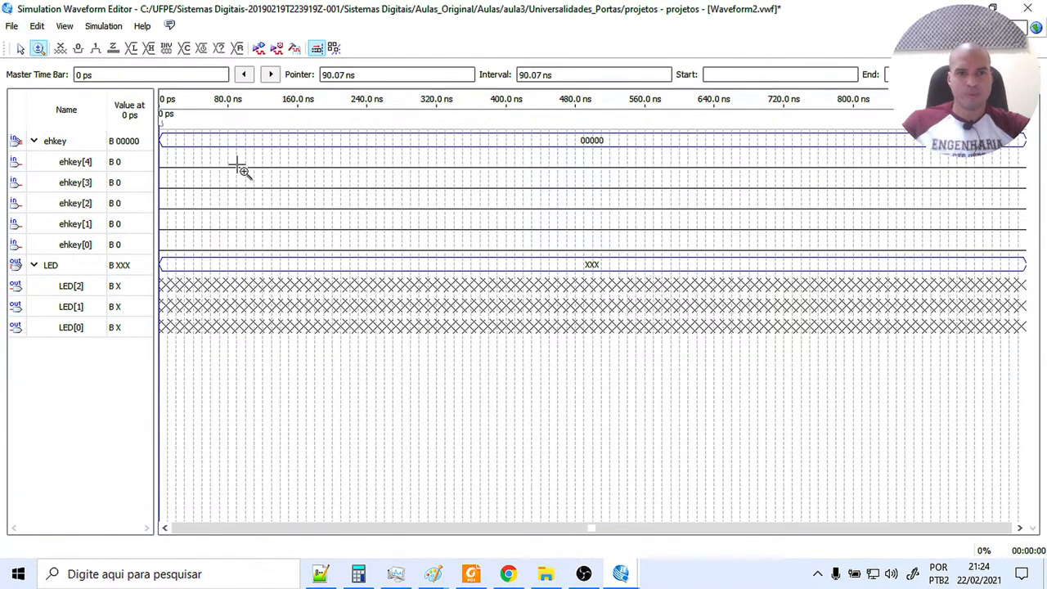
# Switch to the Quartus II main window and examine the NOT circuit's input and output in the Univer_Portas_NOR.bdf schematic.
pyautogui.click(243, 170)
pyautogui.moveTo(304, 529); pyautogui.dragTo(232, 535)
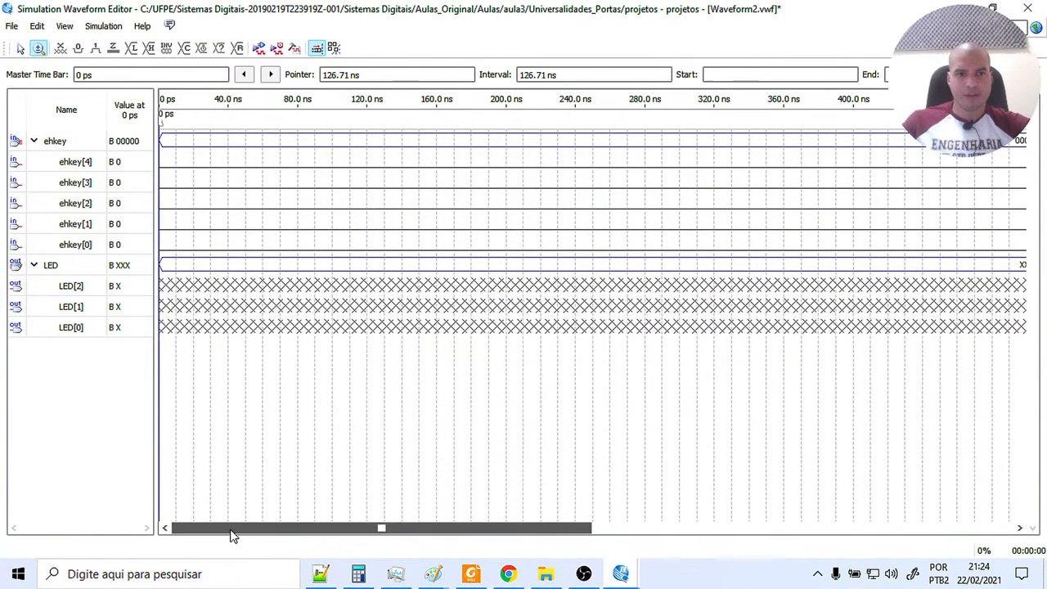
pyautogui.click(249, 243)
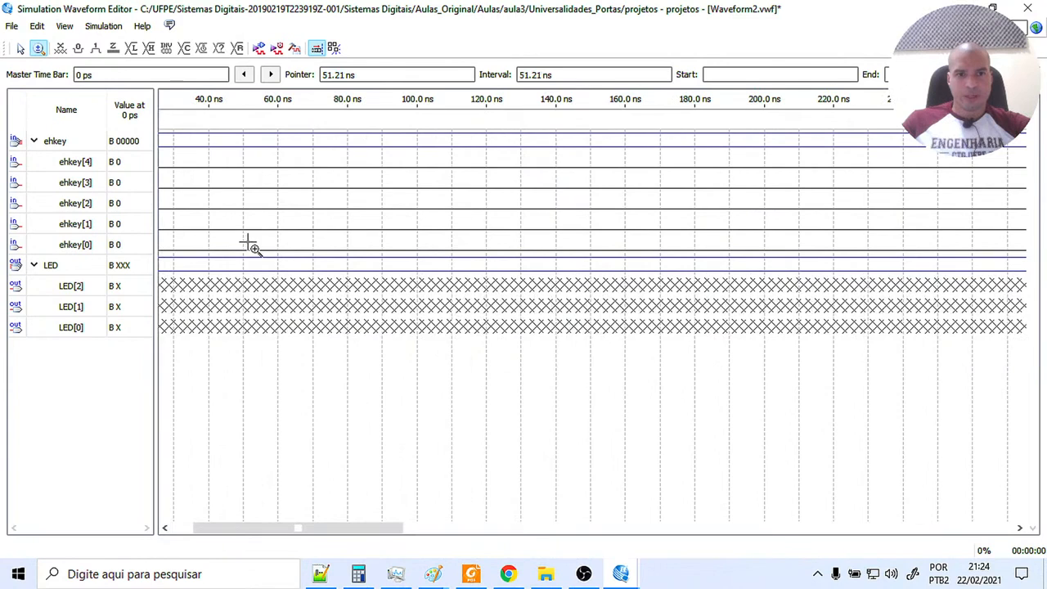
pyautogui.moveTo(229, 529); pyautogui.dragTo(148, 532)
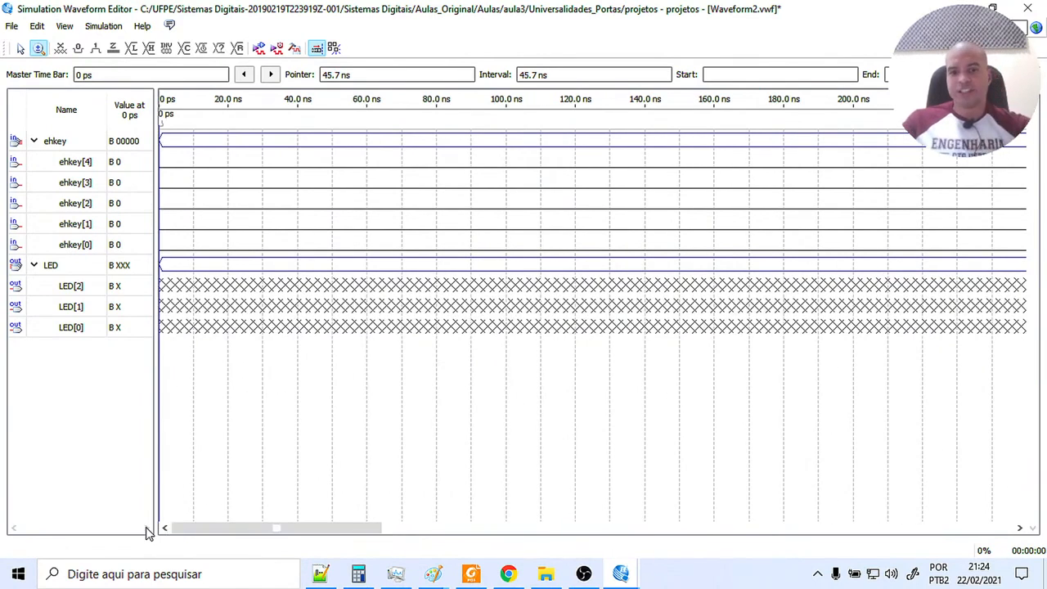
pyautogui.moveTo(619, 573)
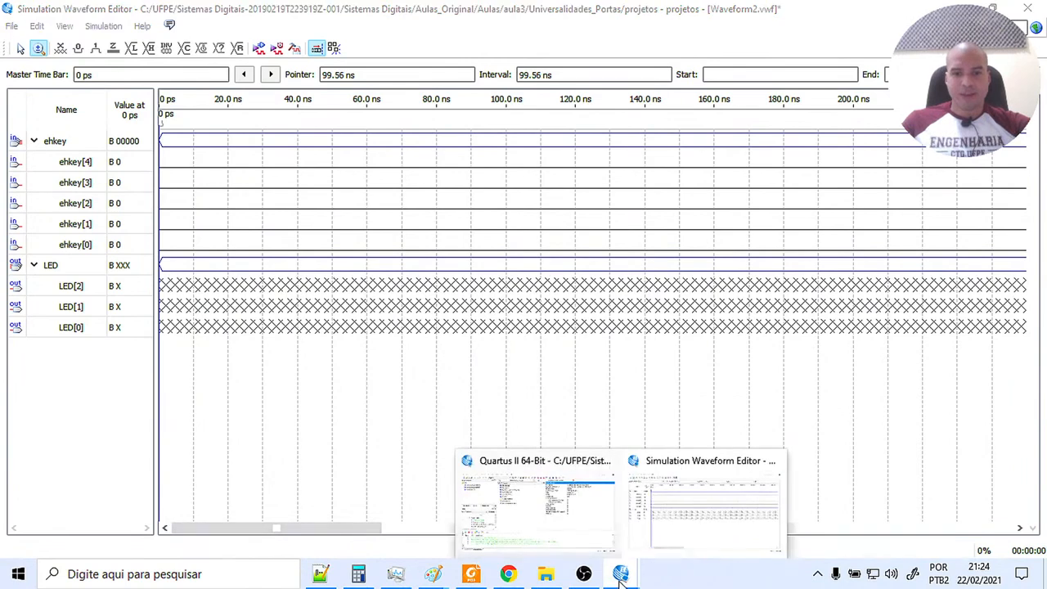
pyautogui.click(587, 539)
pyautogui.click(42, 242)
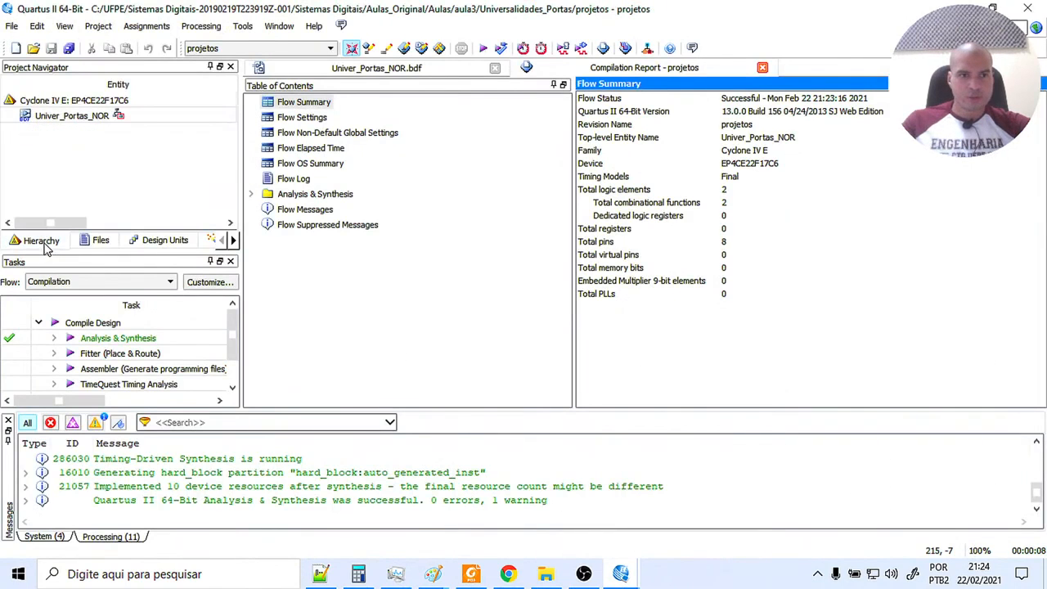
pyautogui.click(99, 242)
pyautogui.click(425, 70)
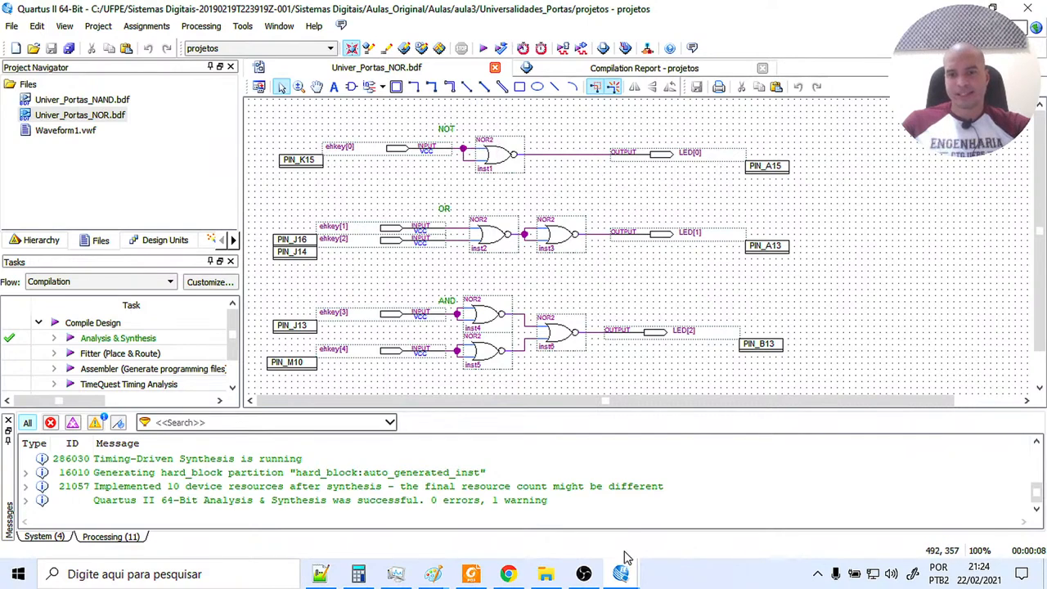
# Return to the Simulation Waveform Editor and apply a clock with a 20 ns period and 50% duty cycle to ehkey[0].
pyautogui.moveTo(624, 573)
pyautogui.click(664, 523)
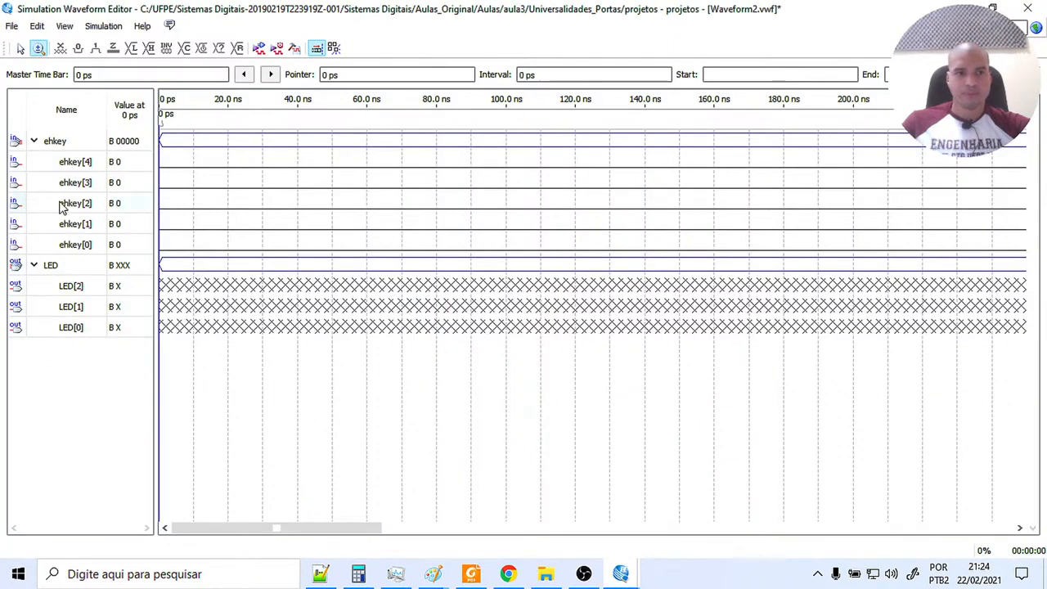
pyautogui.click(60, 250)
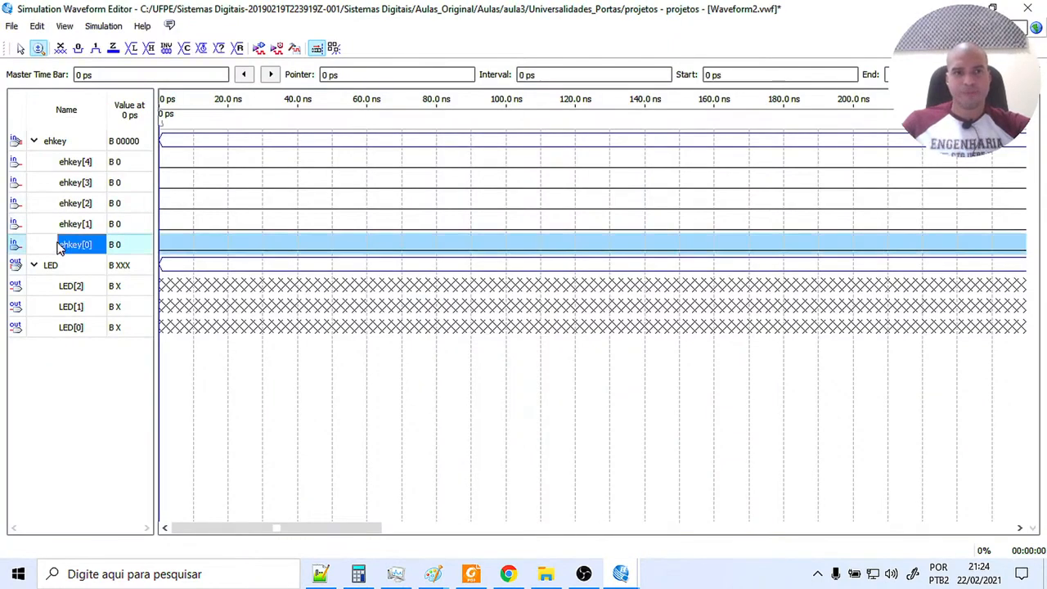
pyautogui.click(203, 48)
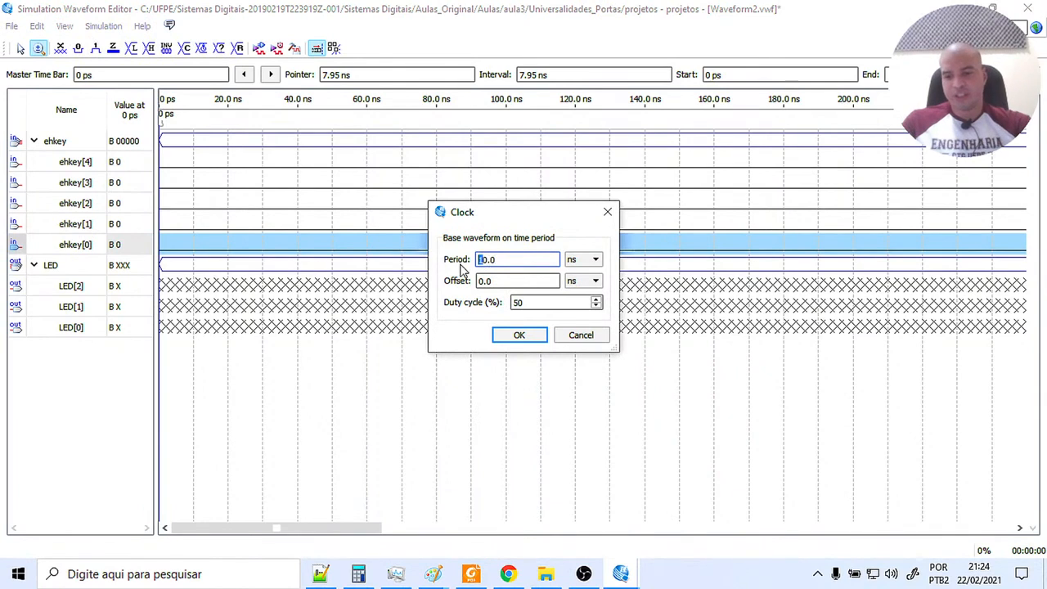
pyautogui.click(518, 334)
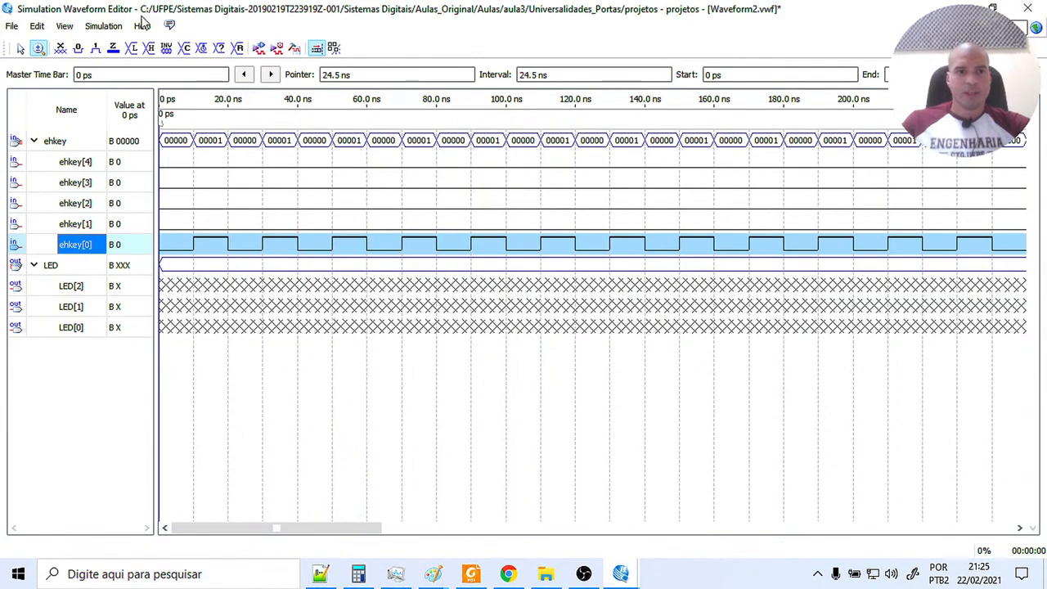
# Keep ModelSim as the simulator and run the functional simulation, saving the waveform file as Waveform2 in the current project.
pyautogui.click(103, 25)
pyautogui.click(121, 46)
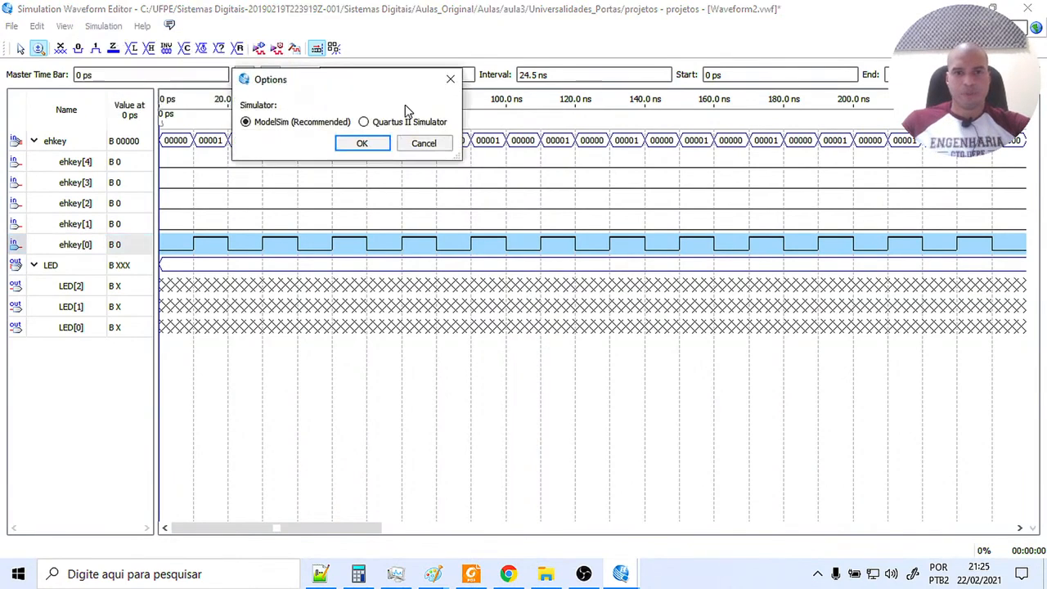
pyautogui.click(366, 144)
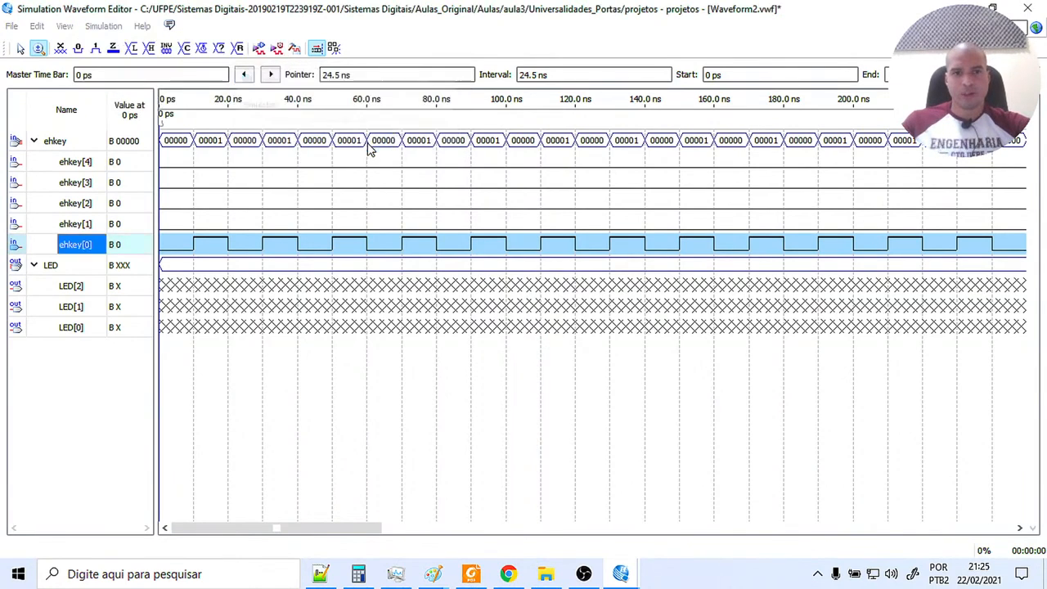
pyautogui.click(674, 303)
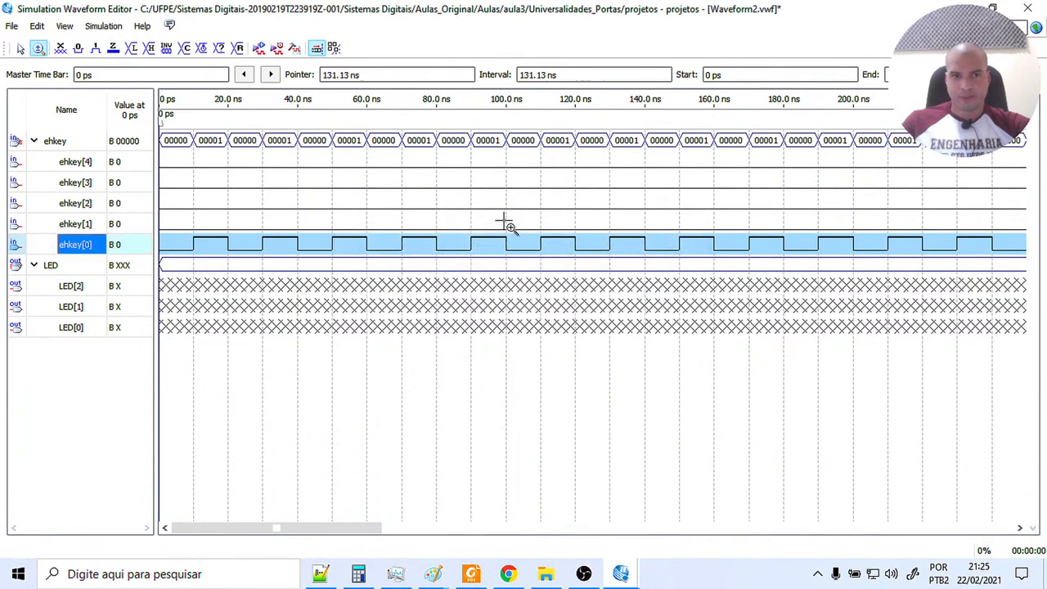
pyautogui.click(258, 51)
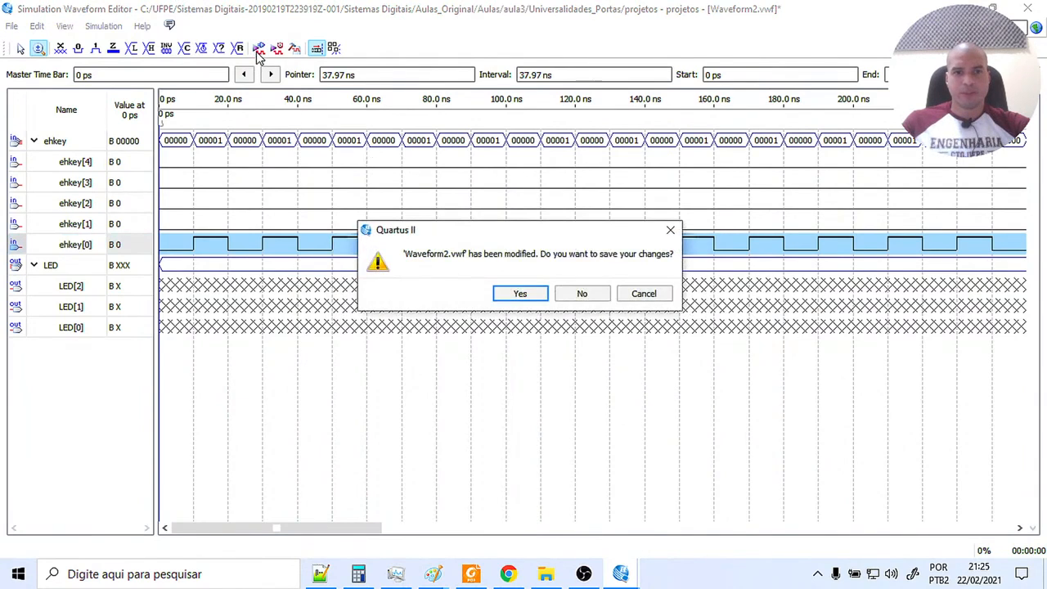
pyautogui.click(502, 294)
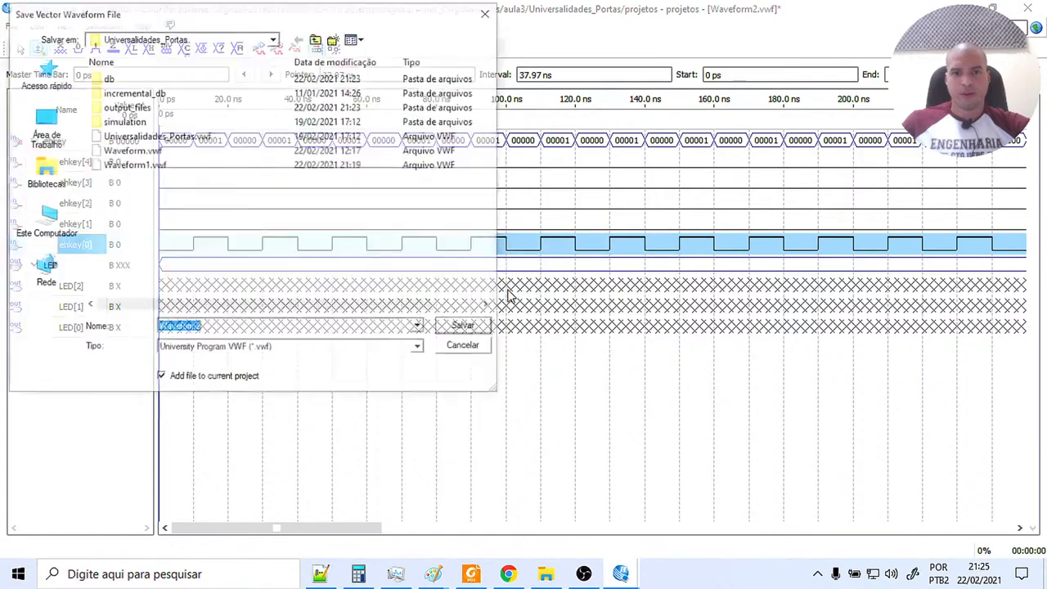
pyautogui.click(467, 327)
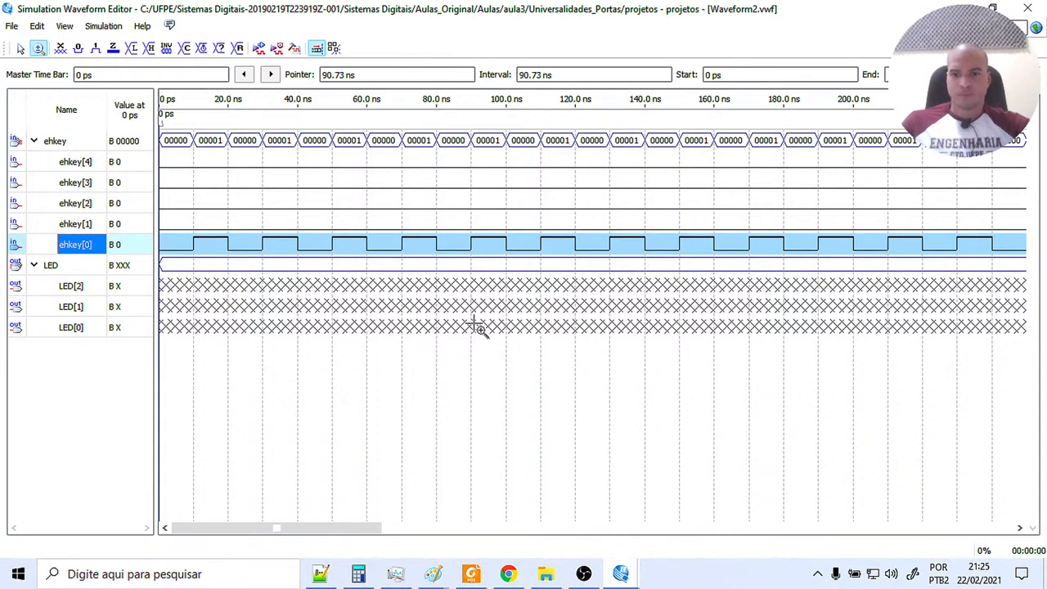
# Maximize the simulation result, show the full signal names and compare LED[0] with ehkey[0] to check the NOT circuit.
pyautogui.moveTo(634, 570)
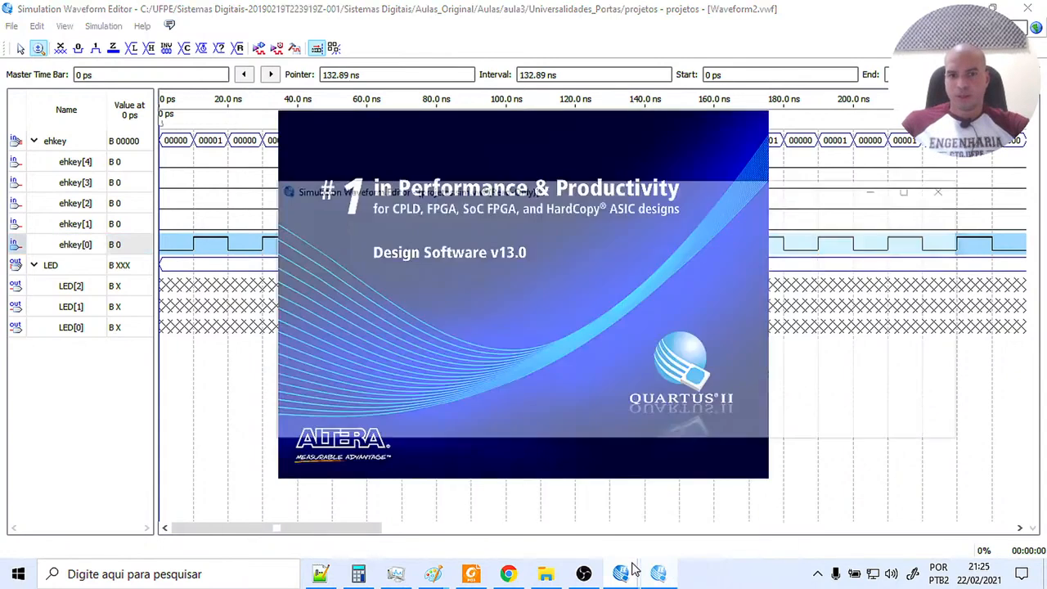
pyautogui.click(912, 189)
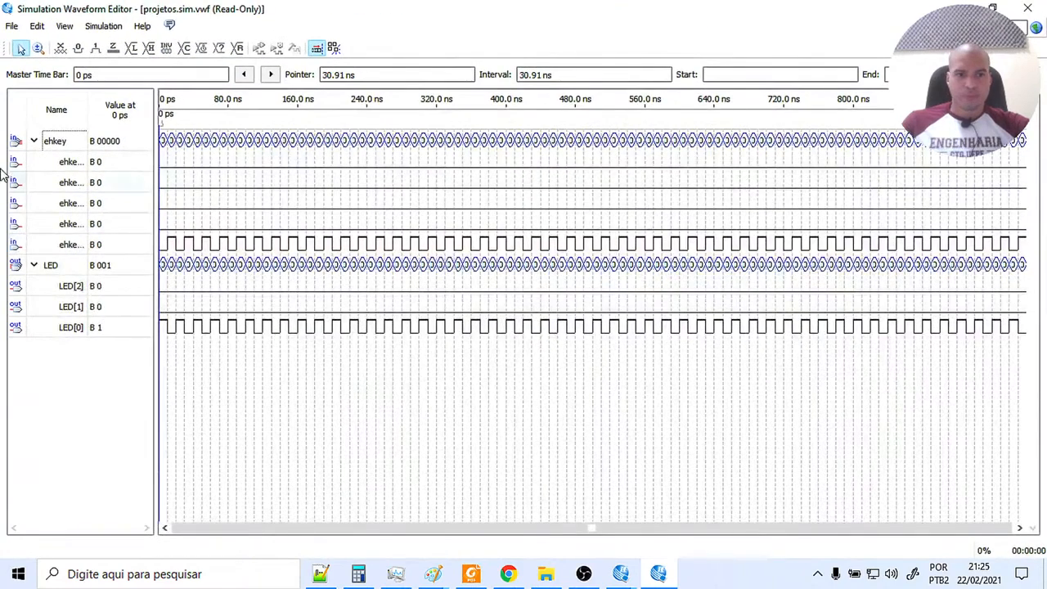
pyautogui.click(38, 48)
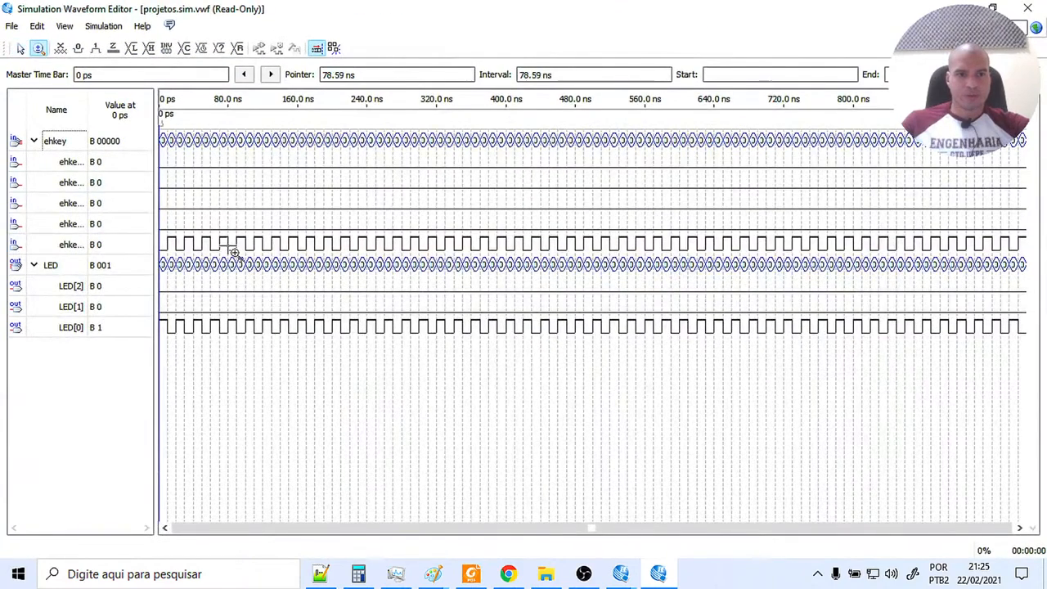
pyautogui.click(234, 251)
pyautogui.click(234, 252)
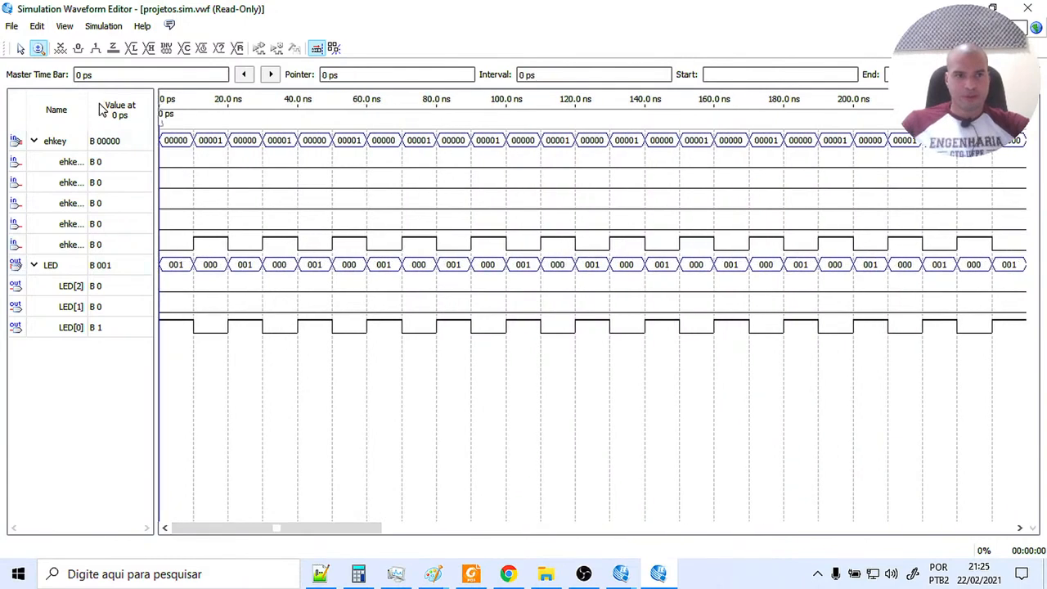
pyautogui.moveTo(88, 102); pyautogui.dragTo(109, 102)
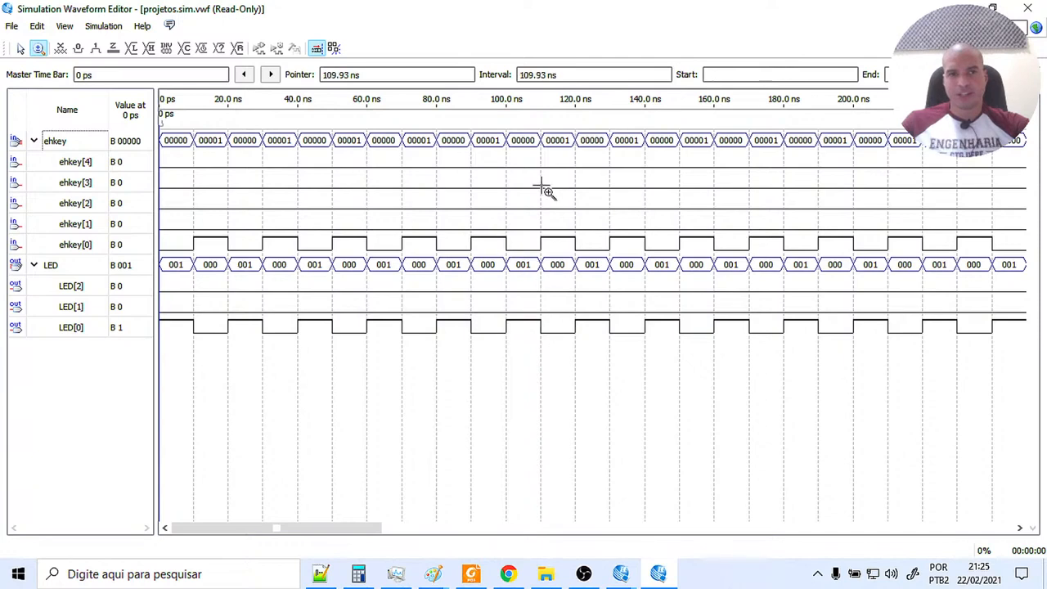
# Close the NOT simulation result and check in the Quartus II schematic which inputs and output the OR circuit uses.
pyautogui.click(1028, 9)
pyautogui.moveTo(620, 574)
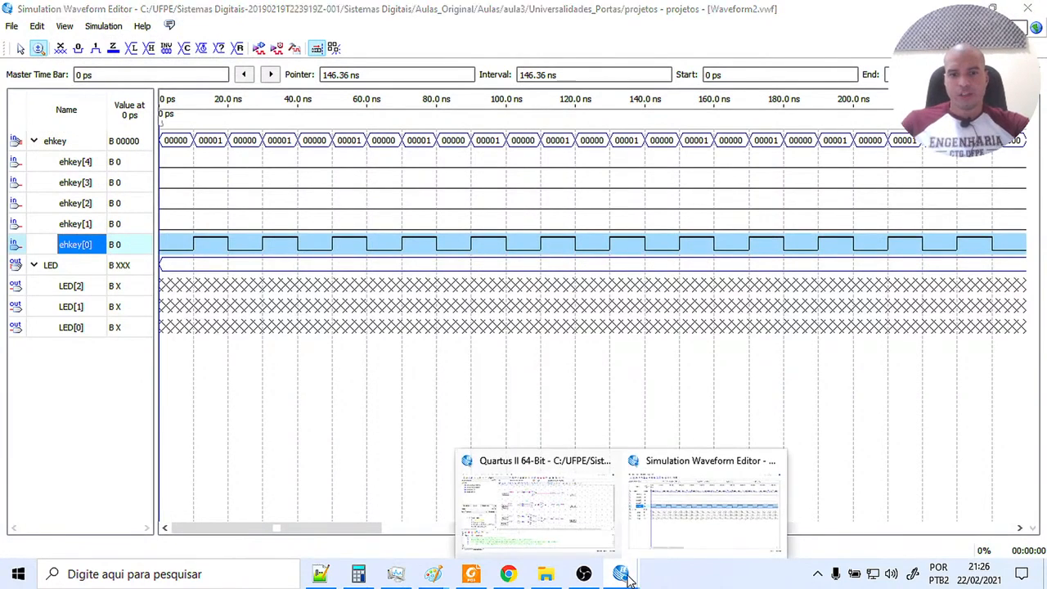
pyautogui.click(596, 545)
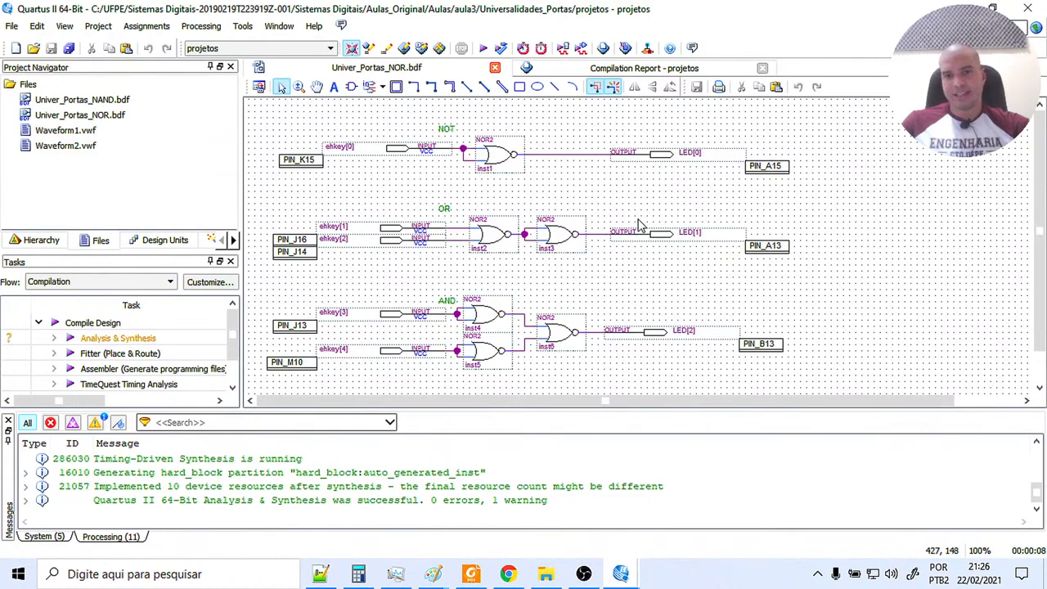
pyautogui.moveTo(629, 575)
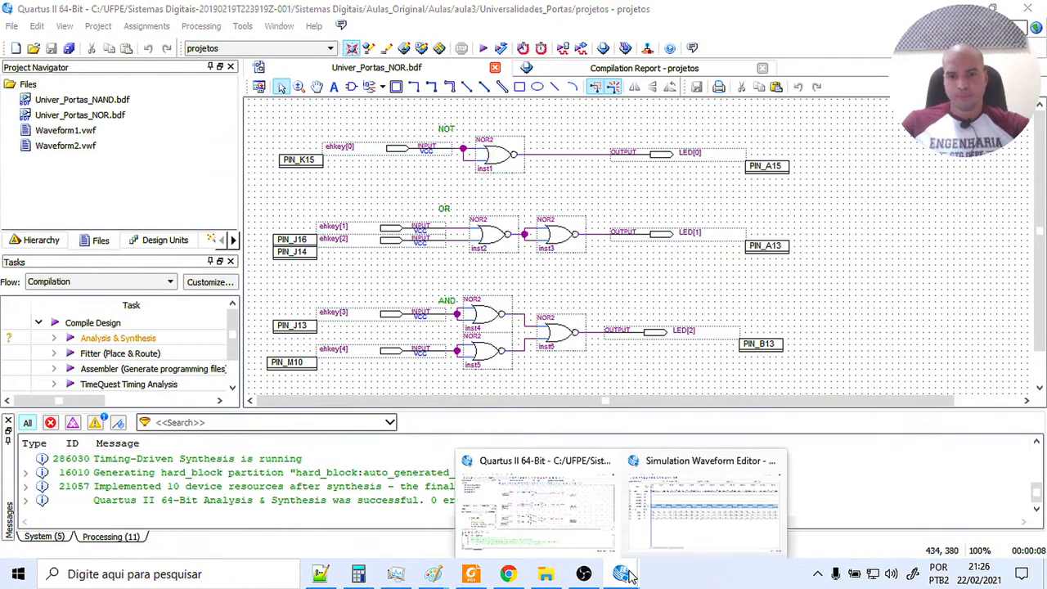
pyautogui.click(663, 540)
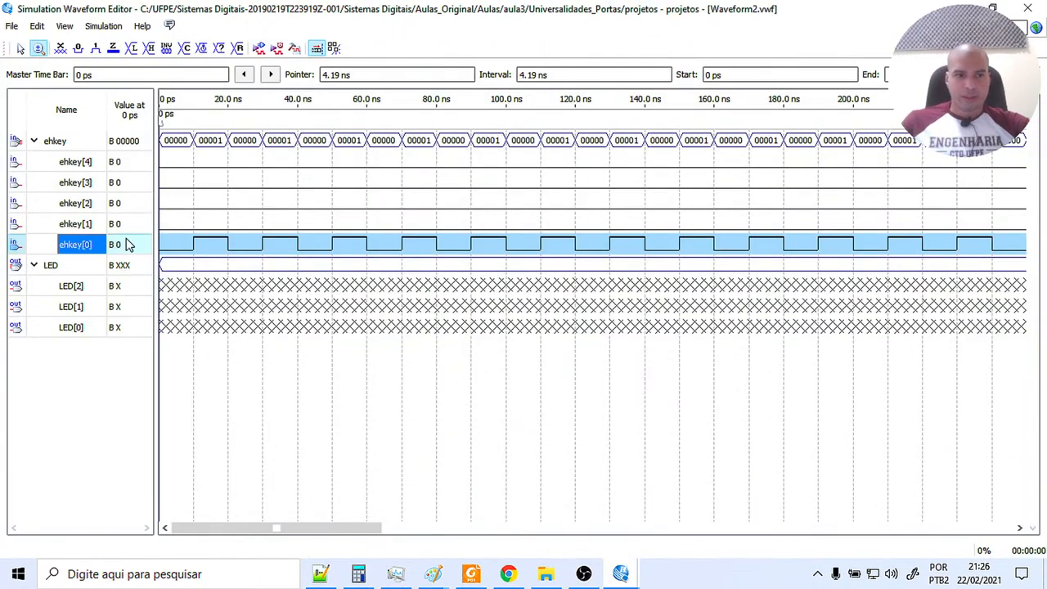
# Force ehkey[0] low over its whole waveform and apply a clock with a 20 ns period to ehkey[1].
pyautogui.click(78, 49)
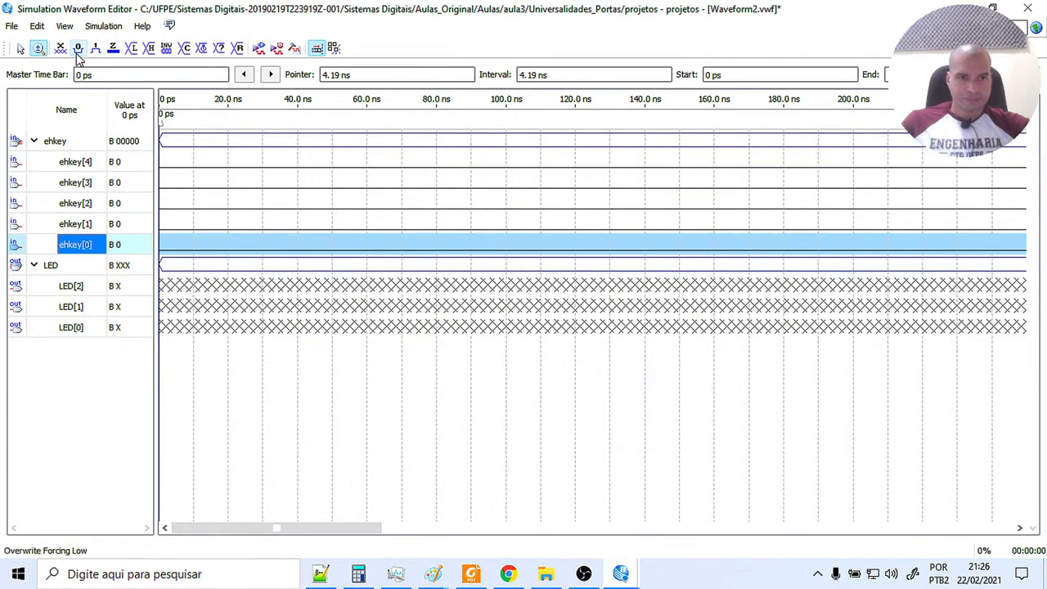
pyautogui.click(75, 225)
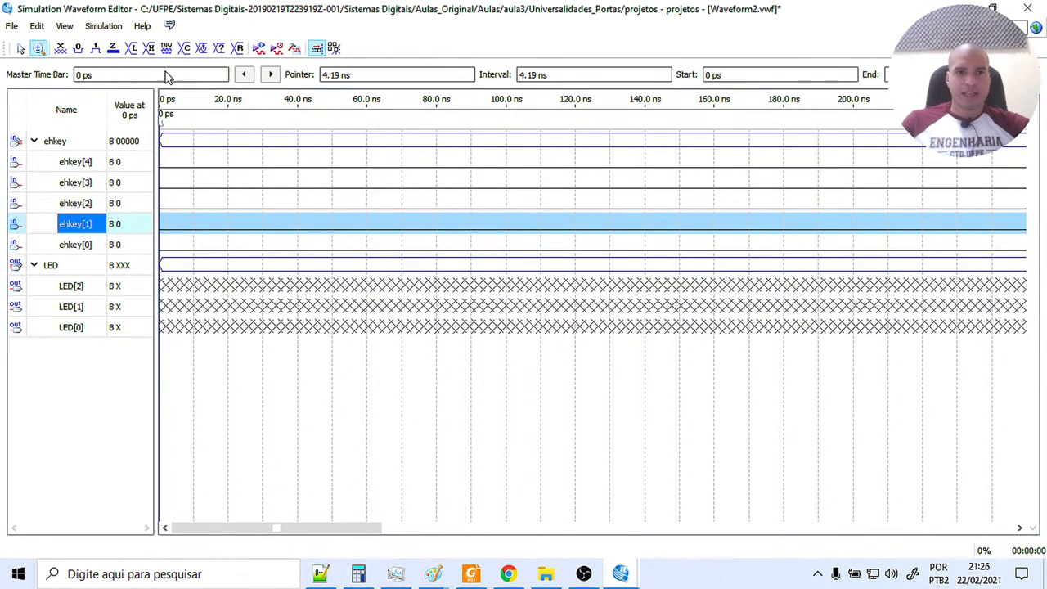
pyautogui.click(203, 49)
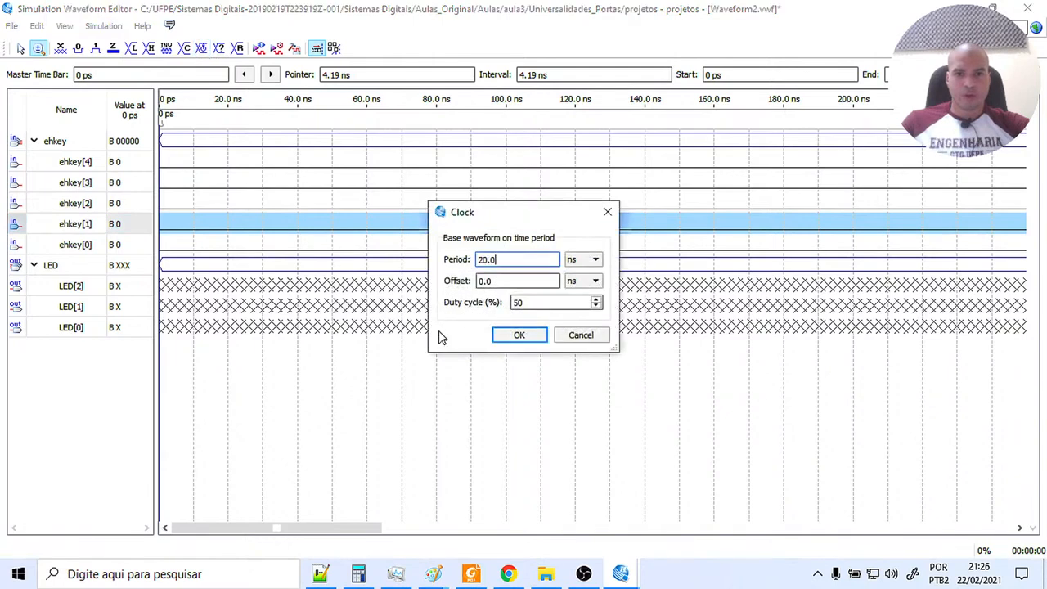
pyautogui.click(518, 336)
# Apply a clock with a 40 ns period, zero offset and 50% duty cycle to ehkey[2].
pyautogui.click(96, 205)
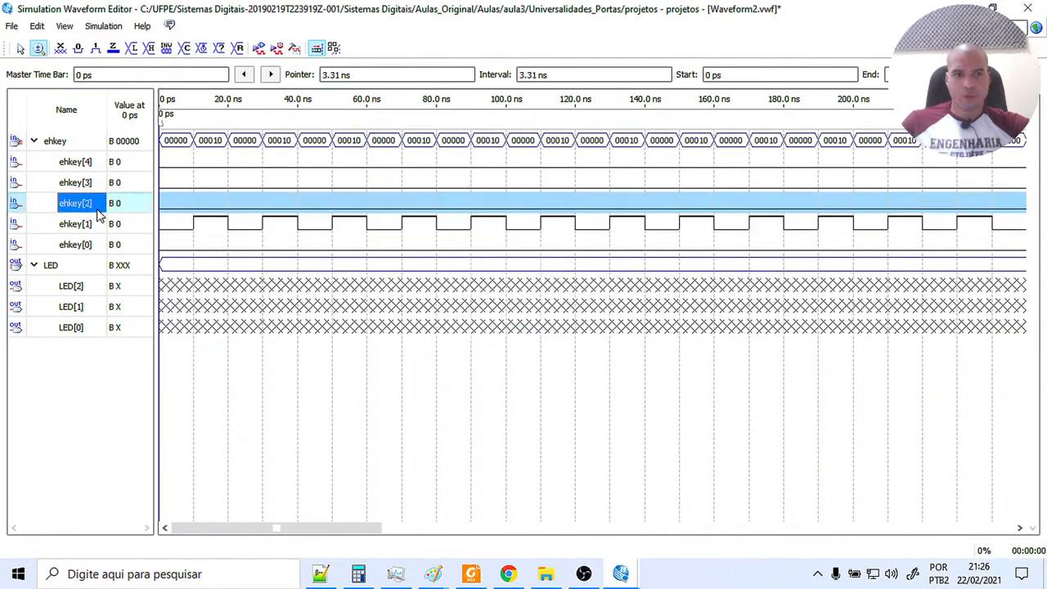
pyautogui.click(203, 49)
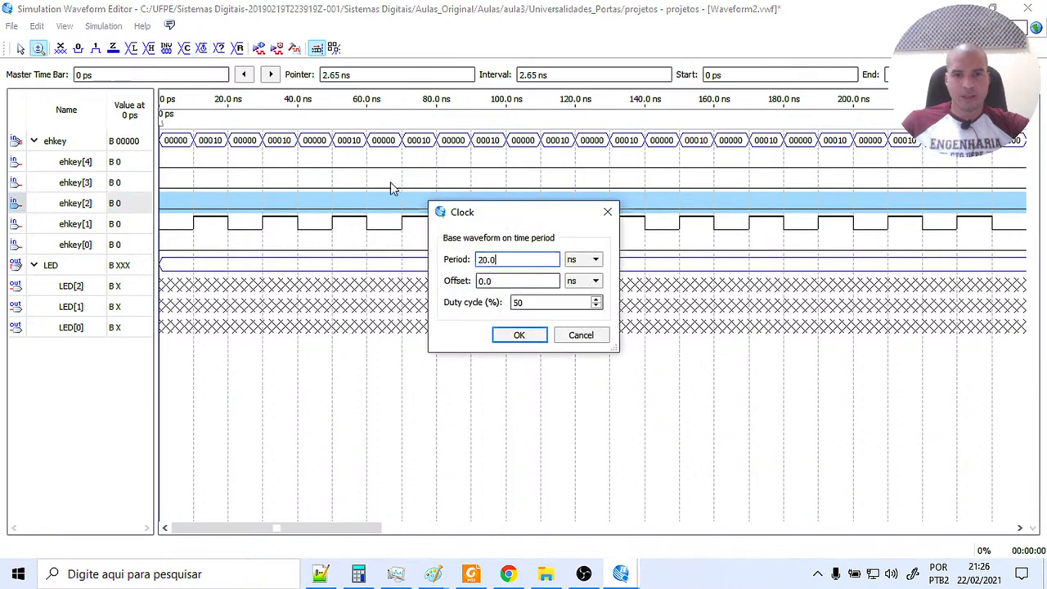
pyautogui.moveTo(483, 261); pyautogui.dragTo(465, 262)
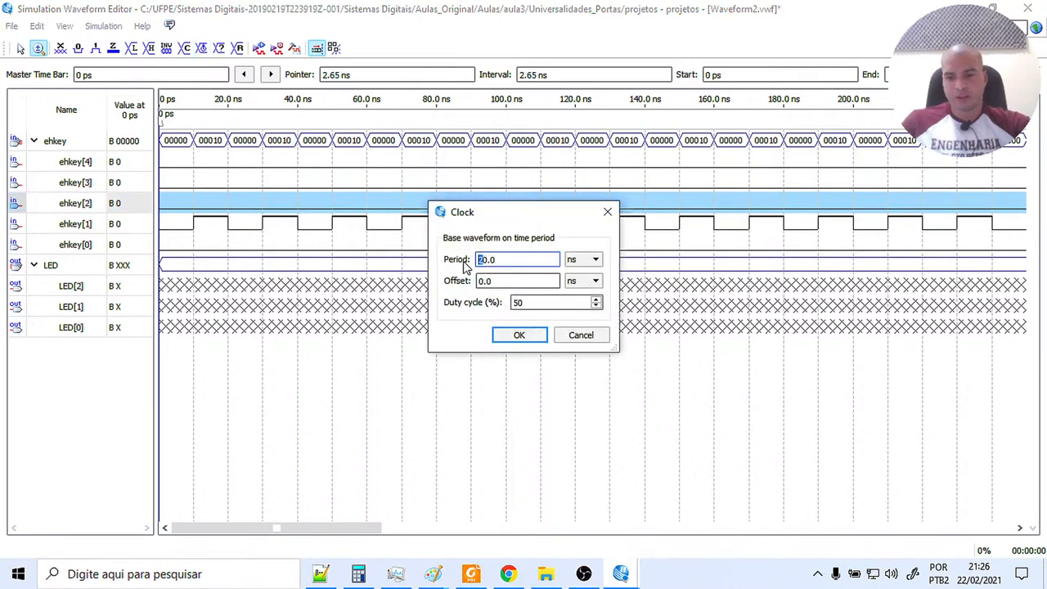
pyautogui.write('4')
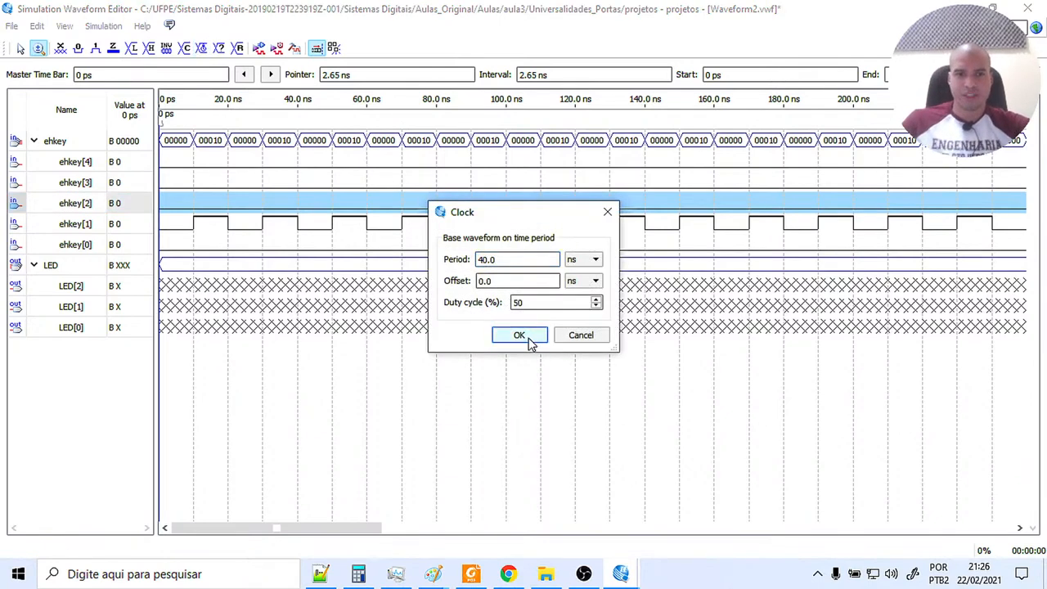
pyautogui.click(523, 336)
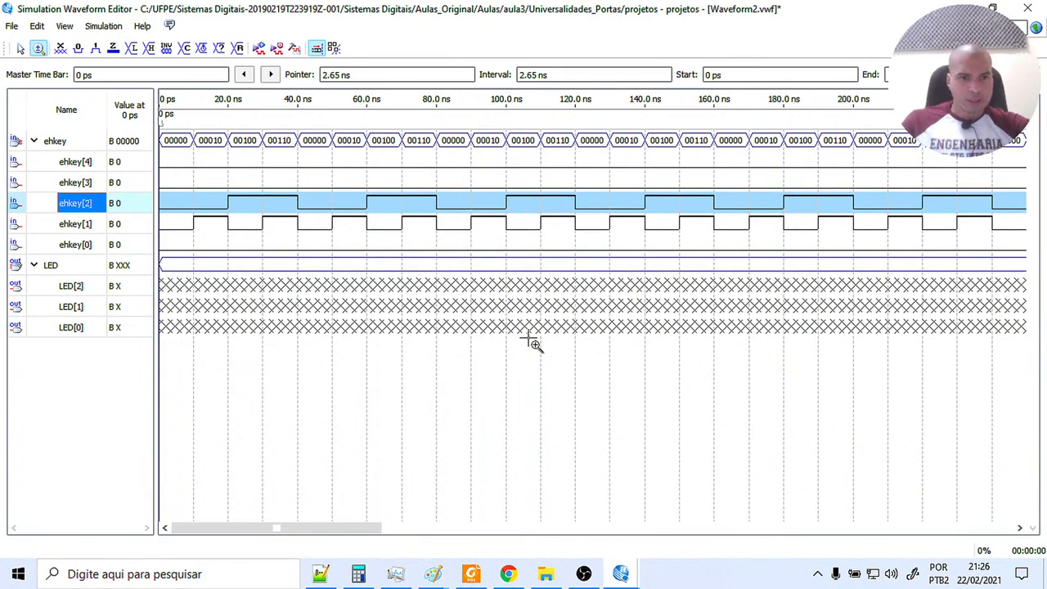
# Review the ehkey[1] and ehkey[2] input combinations and relate them to the OR circuit in the Quartus II schematic.
pyautogui.moveTo(235, 534); pyautogui.dragTo(180, 536)
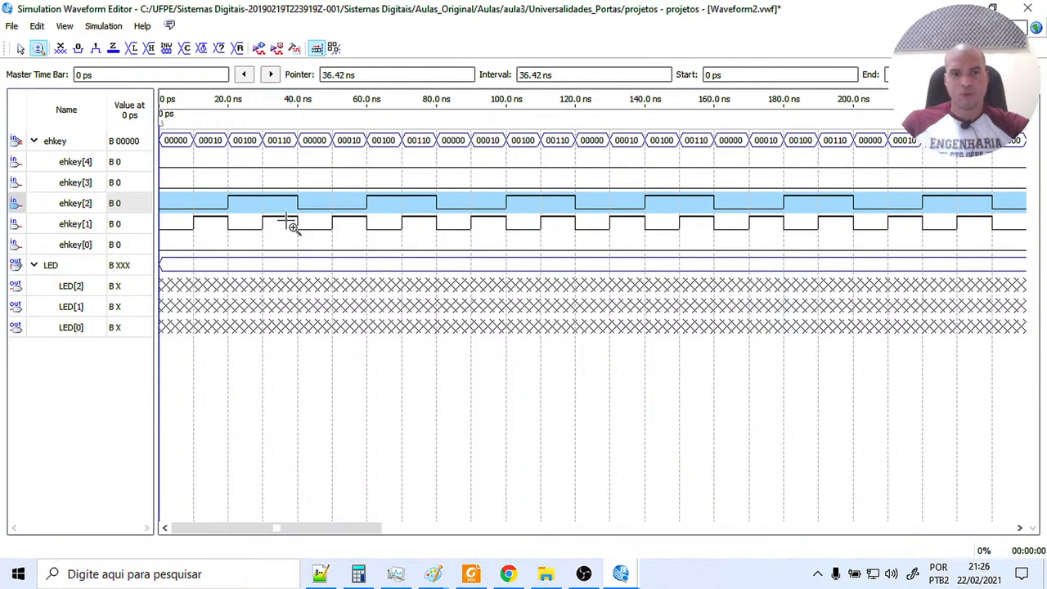
pyautogui.click(621, 571)
pyautogui.click(567, 521)
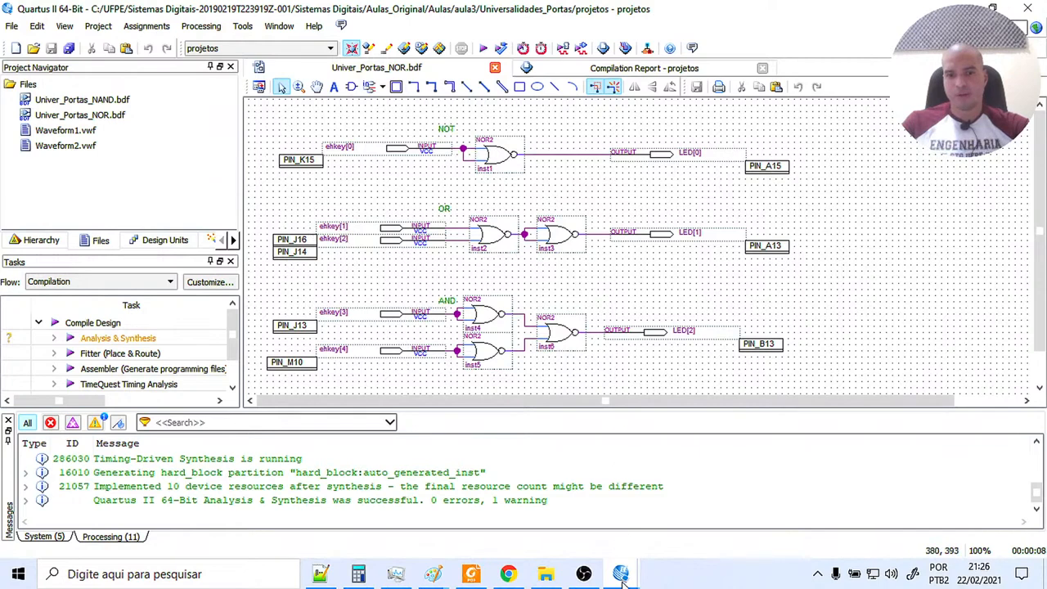
# Return to the Waveform2.vwf editor, check the simulator option and run the functional simulation of the OR circuit, saving the waveform changes.
pyautogui.moveTo(620, 574)
pyautogui.click(639, 513)
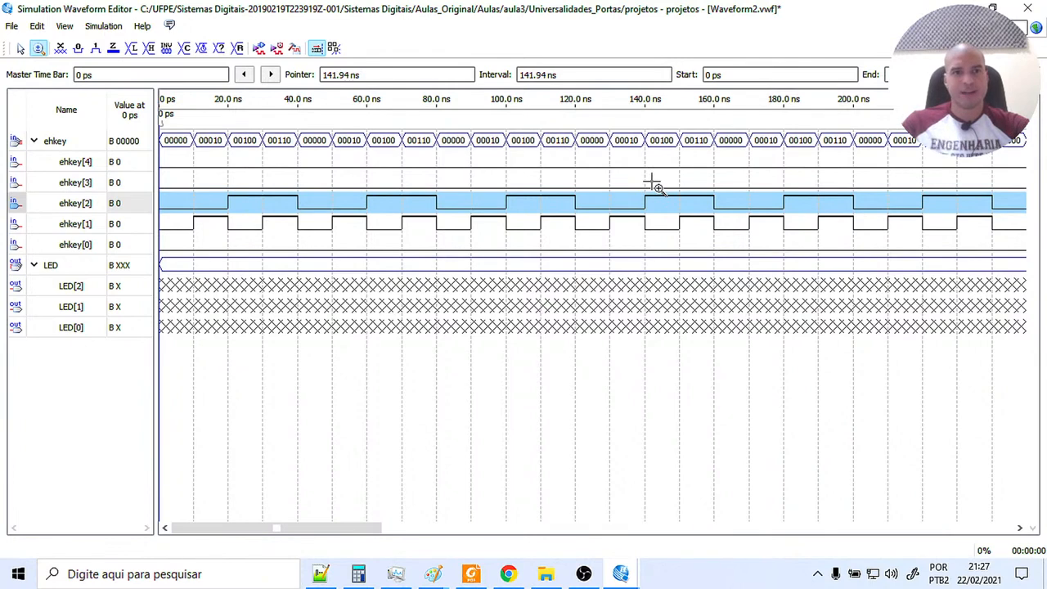
pyautogui.click(87, 28)
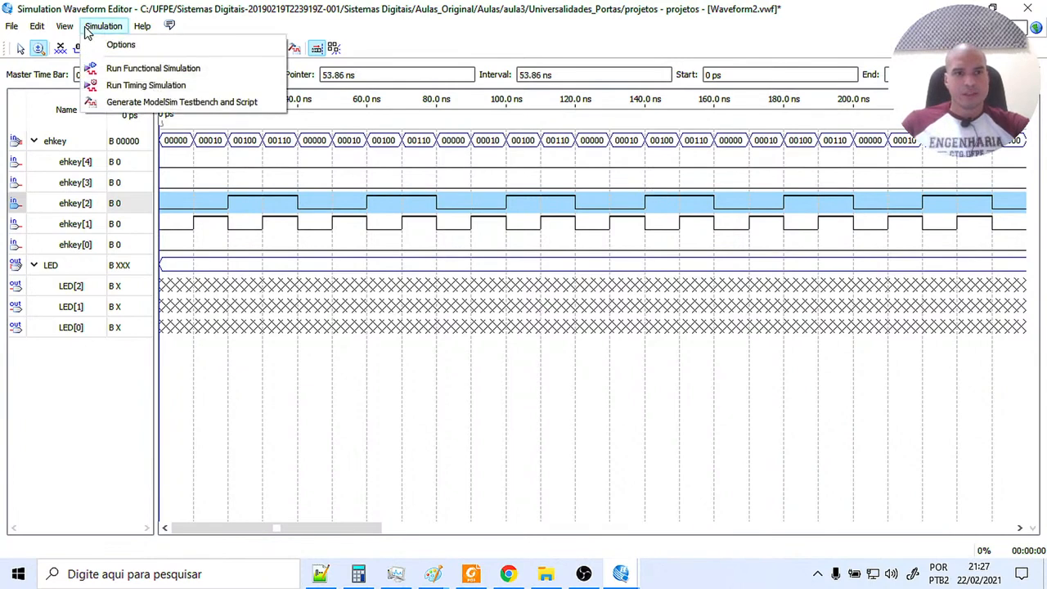
pyautogui.click(99, 43)
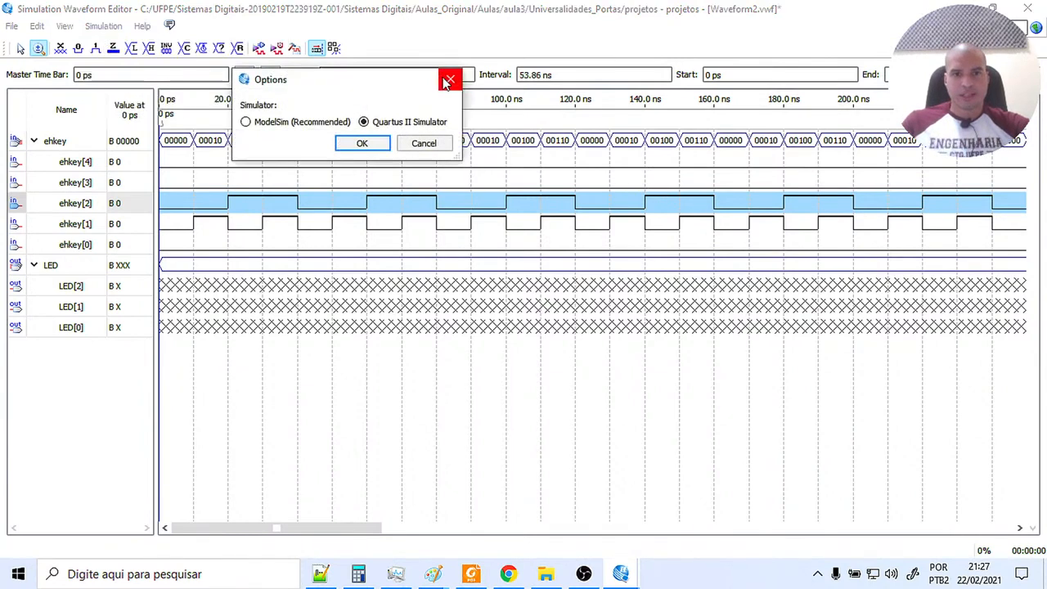
pyautogui.click(450, 80)
pyautogui.click(259, 48)
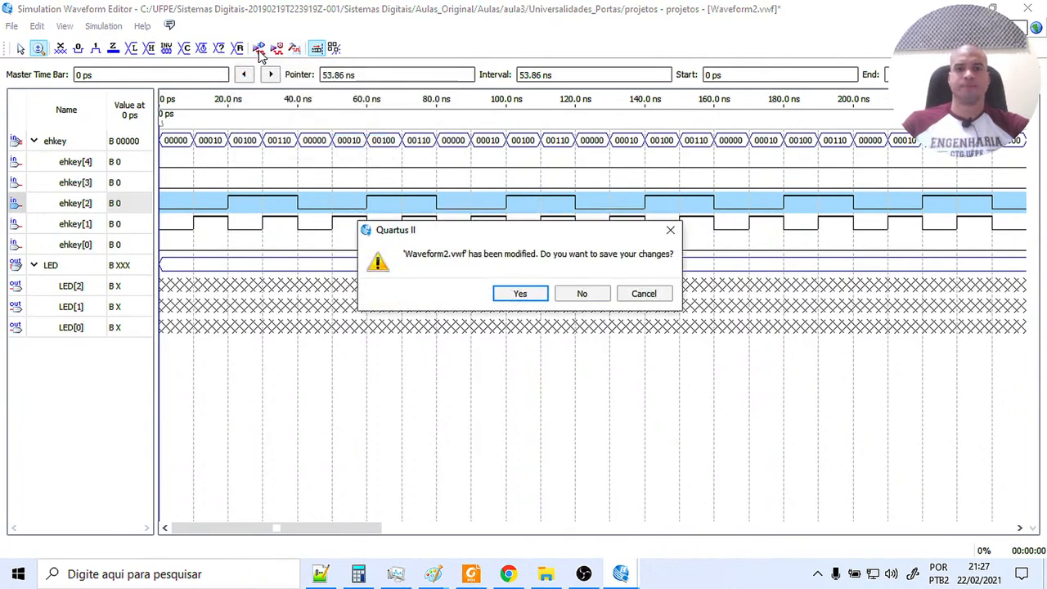
pyautogui.click(519, 294)
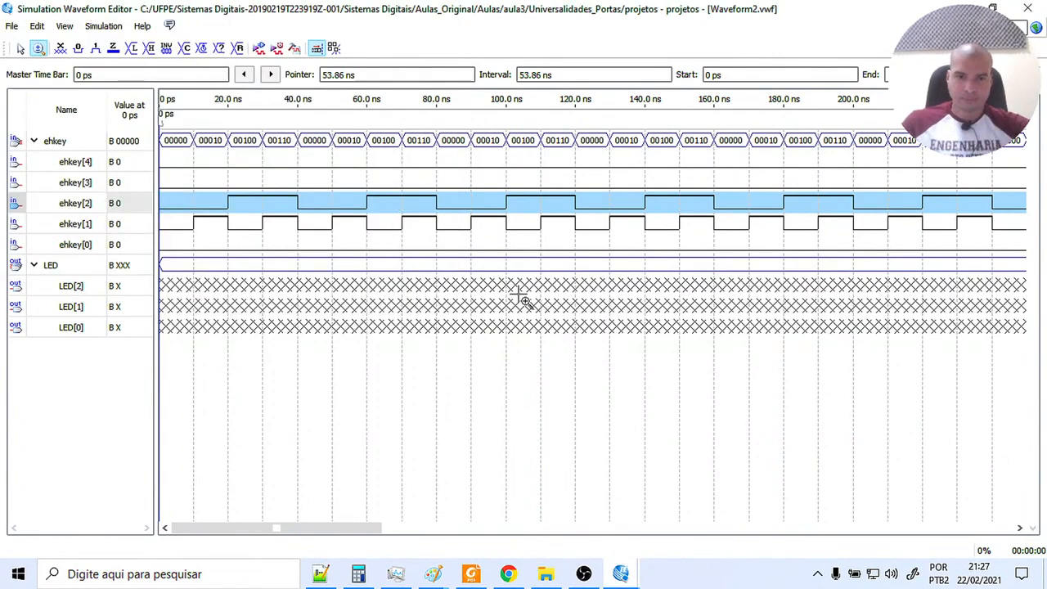
# Maximize the simulation result and zoom in on the waveforms from 0 ps to compare LED[1] with ehkey[1] and ehkey[2].
pyautogui.click(619, 571)
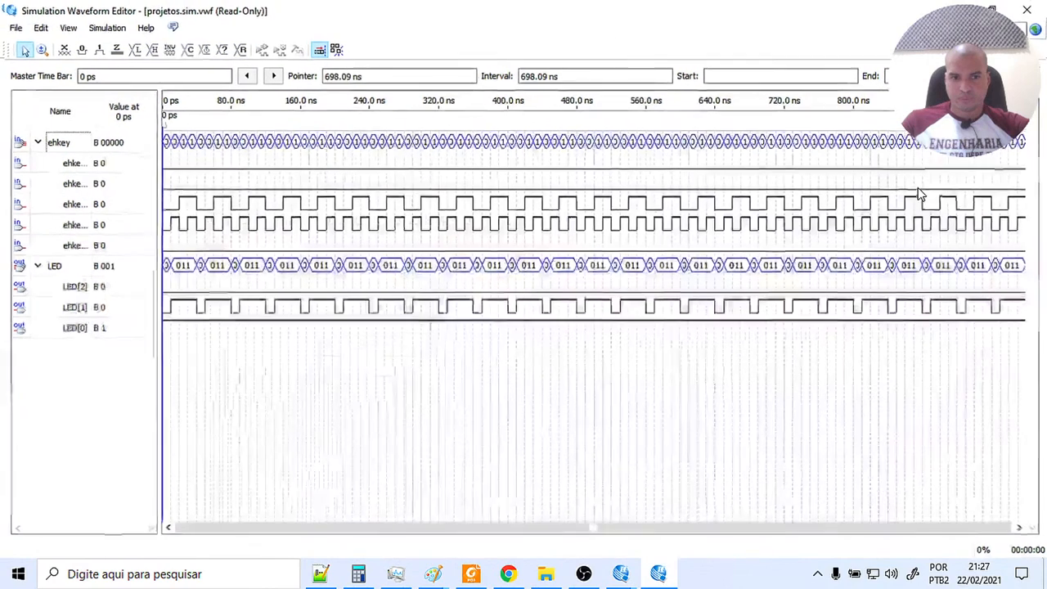
pyautogui.click(913, 190)
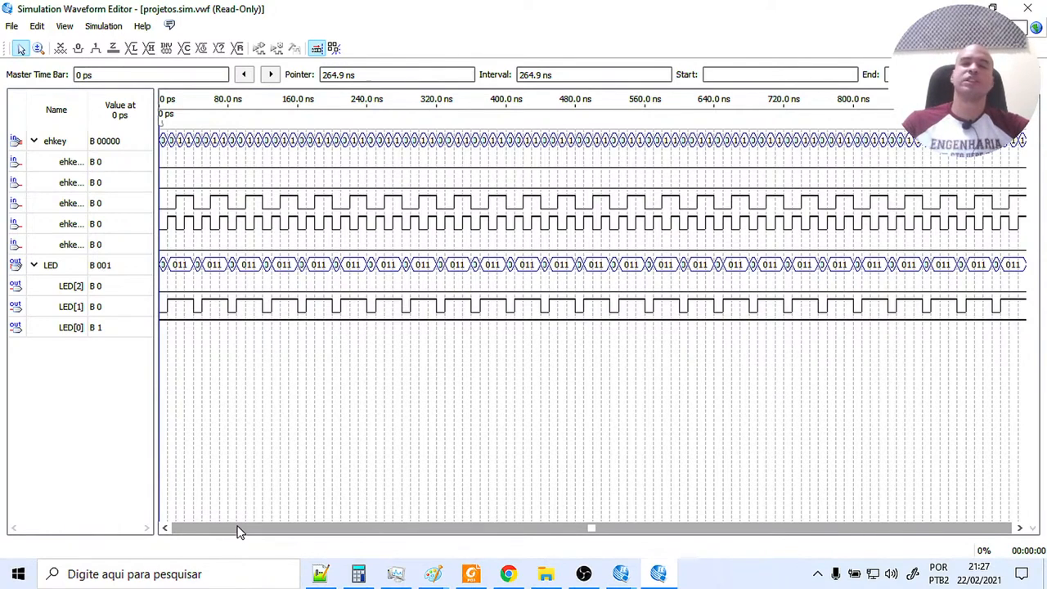
pyautogui.click(40, 48)
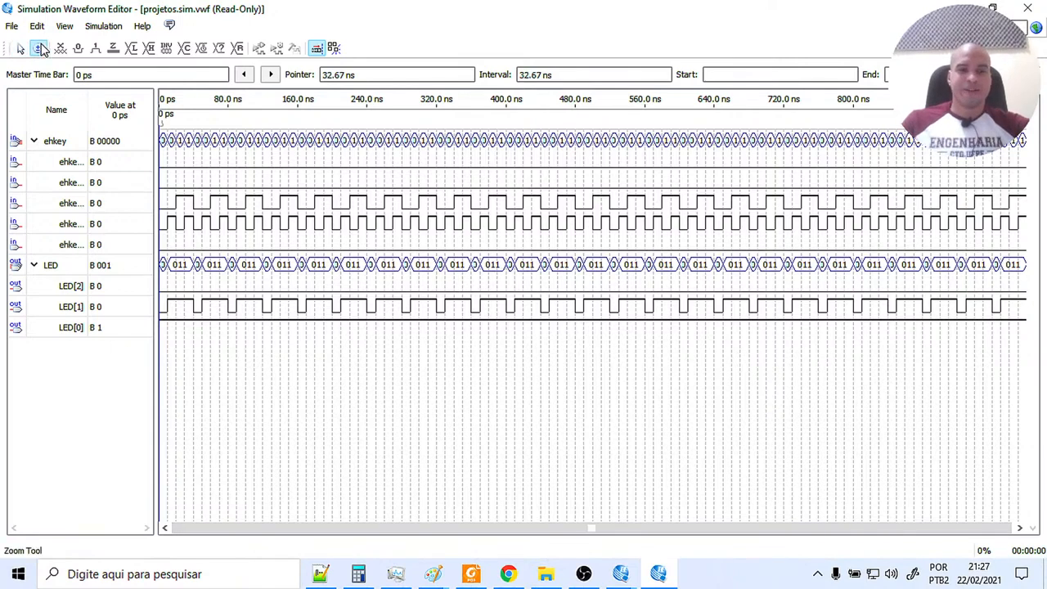
pyautogui.click(188, 217)
pyautogui.click(187, 215)
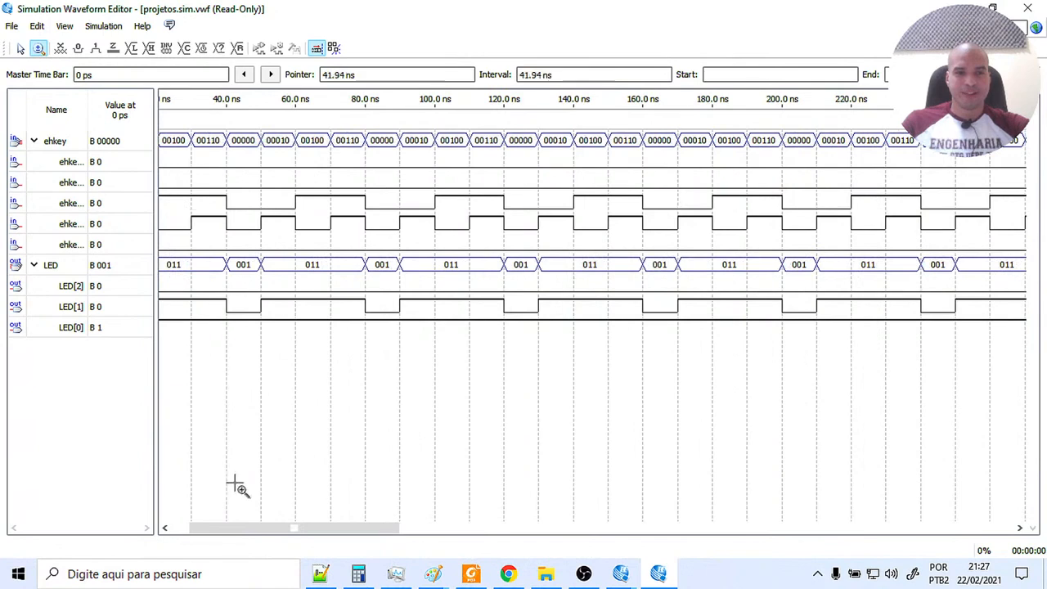
pyautogui.moveTo(263, 532); pyautogui.dragTo(133, 530)
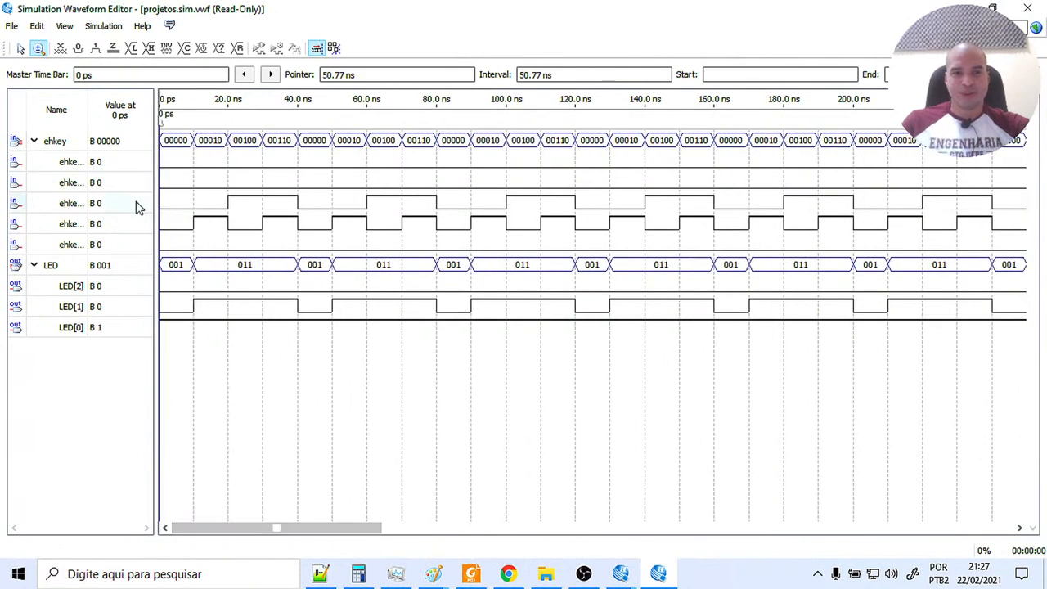
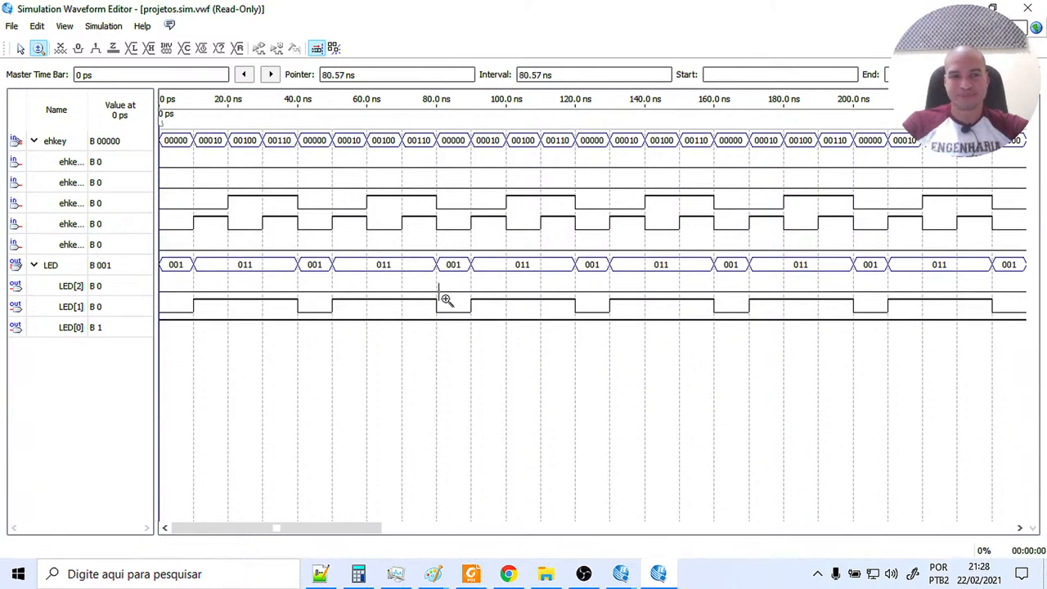
# Close the OR simulation result and the waveform editor, and reopen Waveform2.vwf with the full signal names readable.
pyautogui.click(1027, 8)
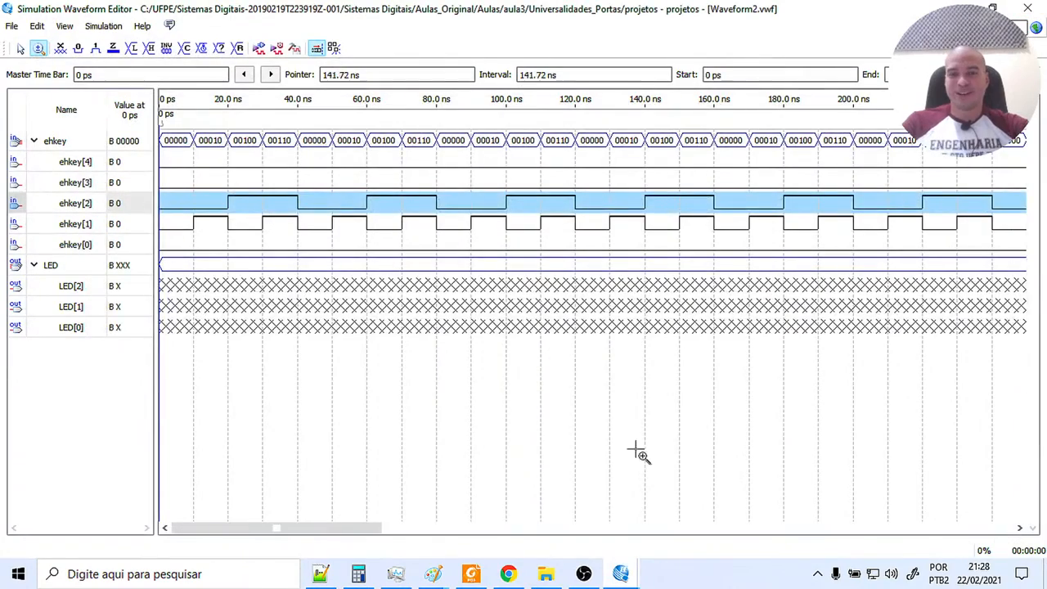
pyautogui.click(1028, 7)
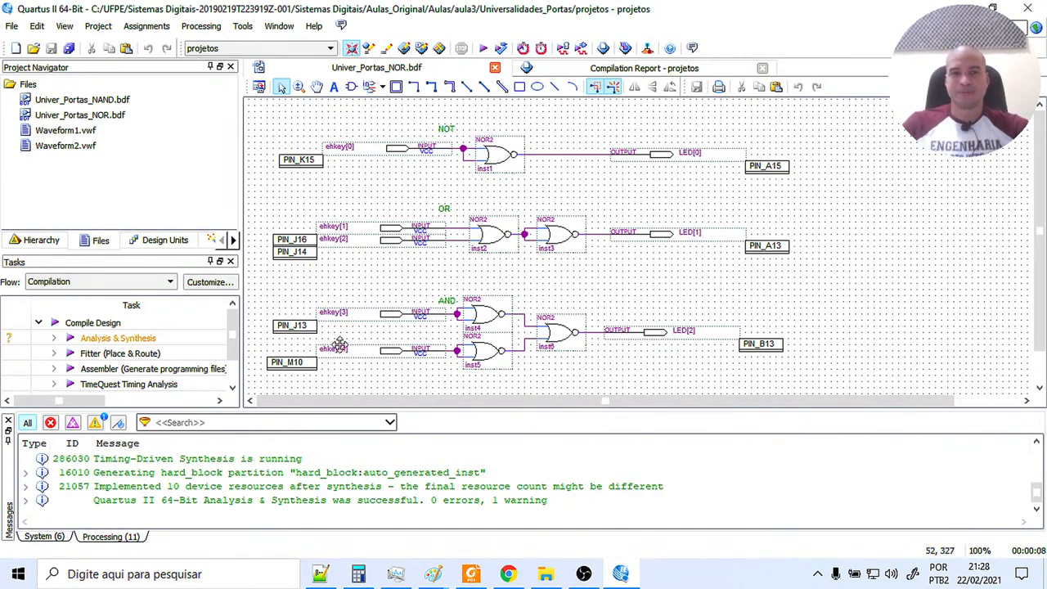
pyautogui.doubleClick(84, 151)
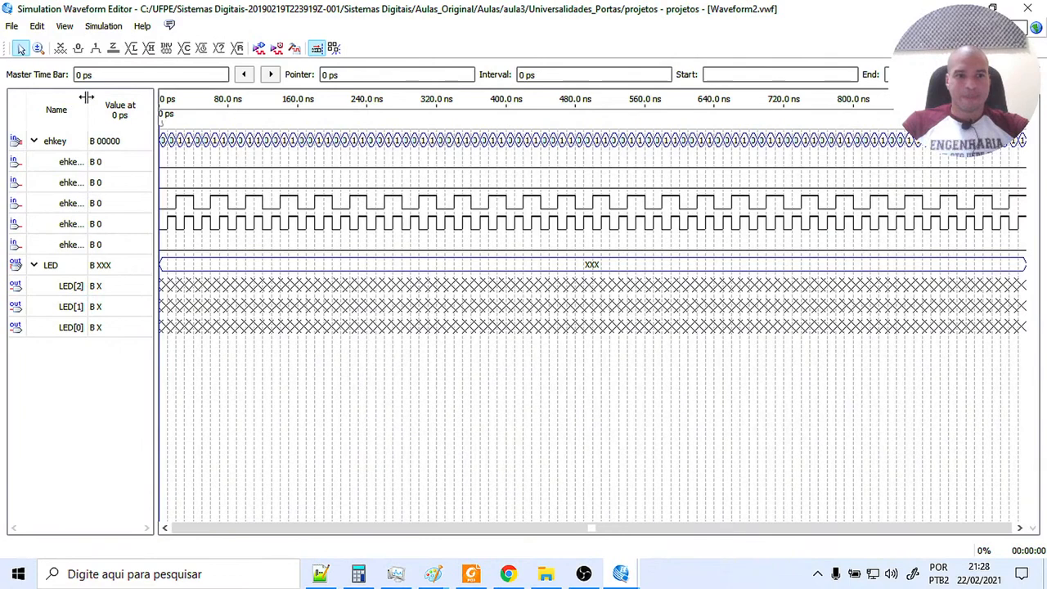
pyautogui.moveTo(86, 98); pyautogui.dragTo(107, 98)
# Force the ehkey[1] and ehkey[2] input waveforms to a constant low level.
pyautogui.click(56, 228)
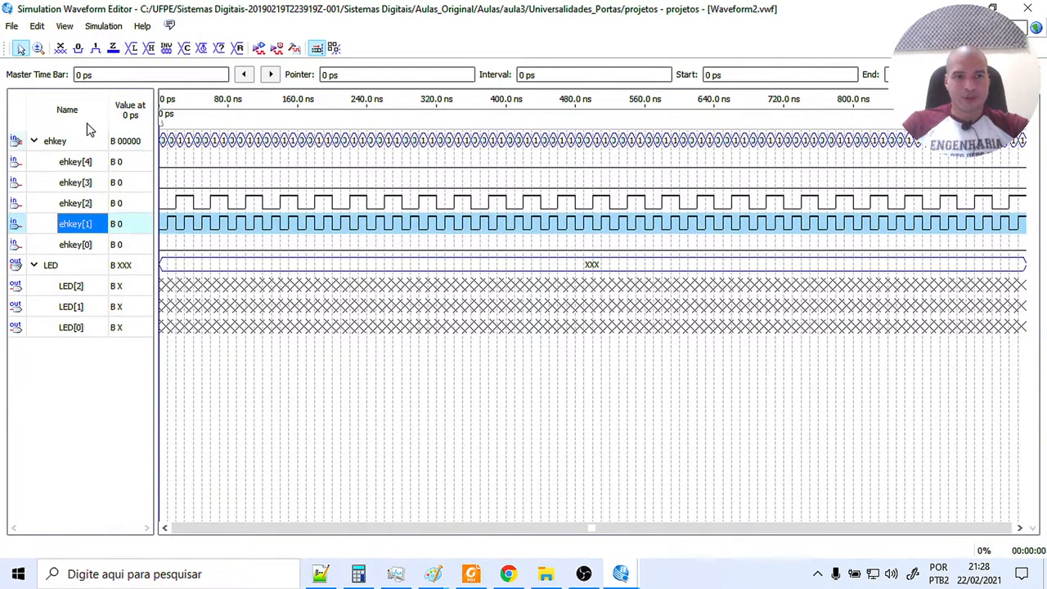
pyautogui.click(78, 47)
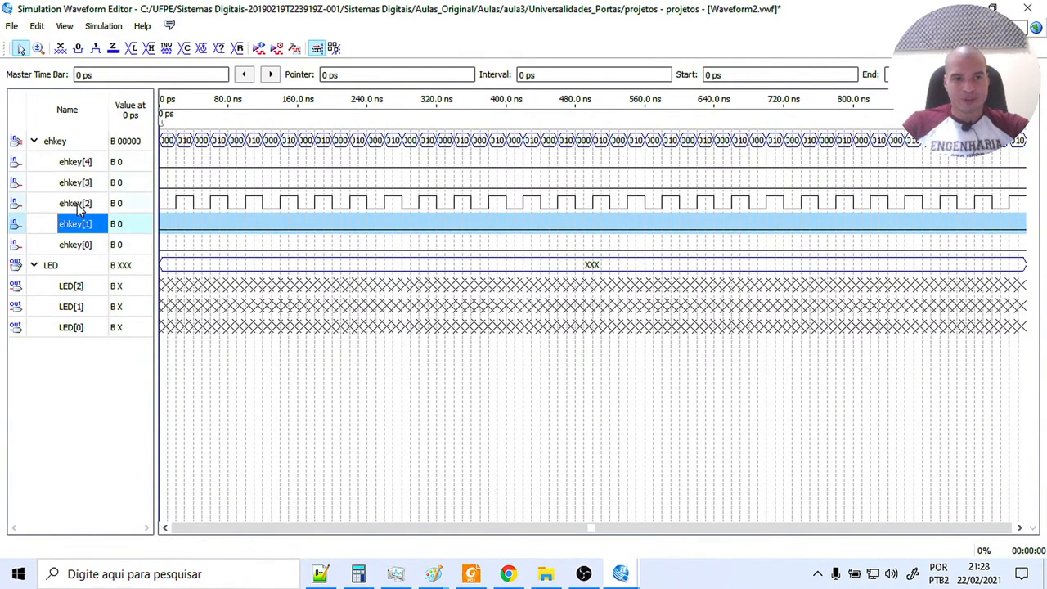
pyautogui.click(77, 204)
pyautogui.click(77, 47)
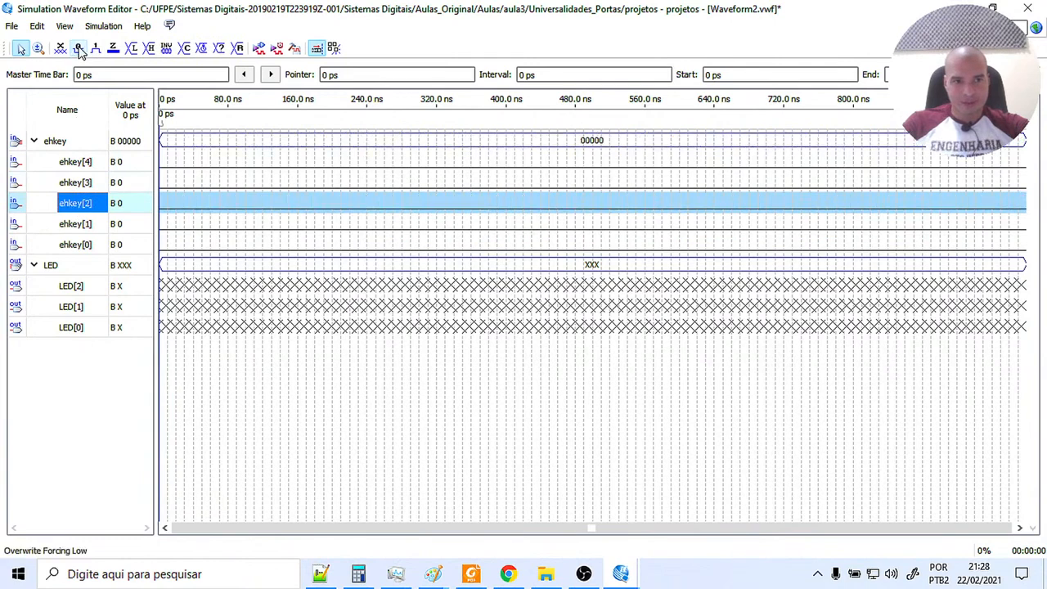
# Apply a clock with a 20 ns period, zero offset and 50% duty cycle to ehkey[3].
pyautogui.click(74, 184)
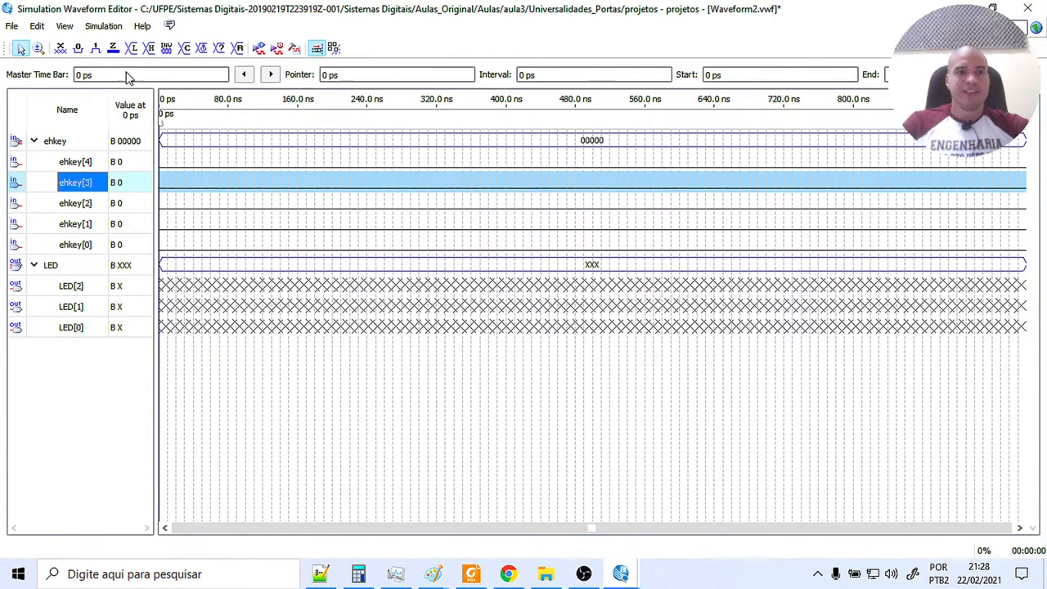
pyautogui.click(201, 48)
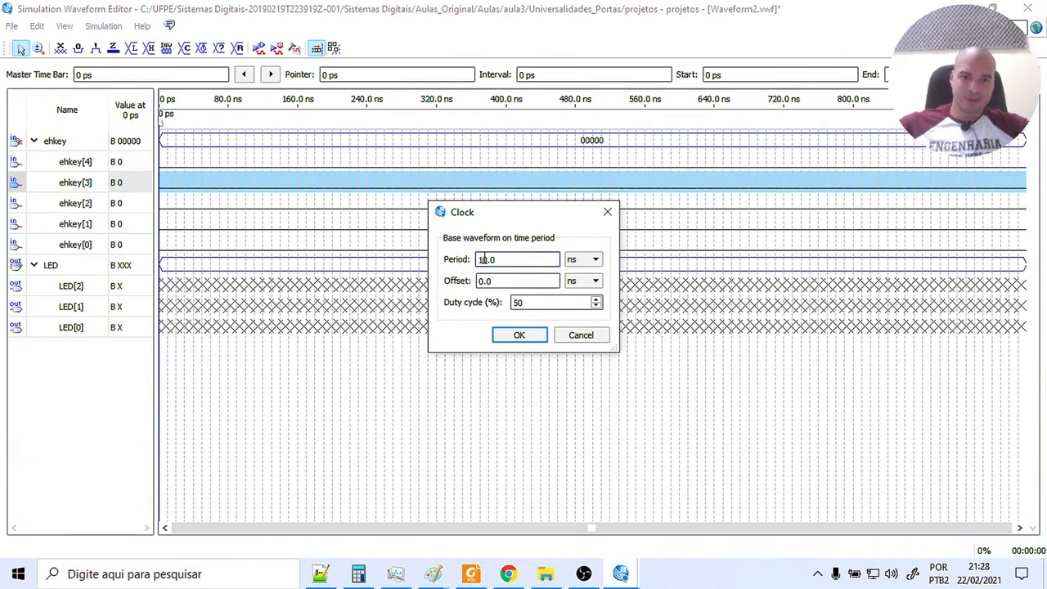
pyautogui.write('2')
pyautogui.click(519, 335)
# Apply a clock with a 40 ns period, zero offset and 50% duty cycle to ehkey[4].
pyautogui.click(64, 166)
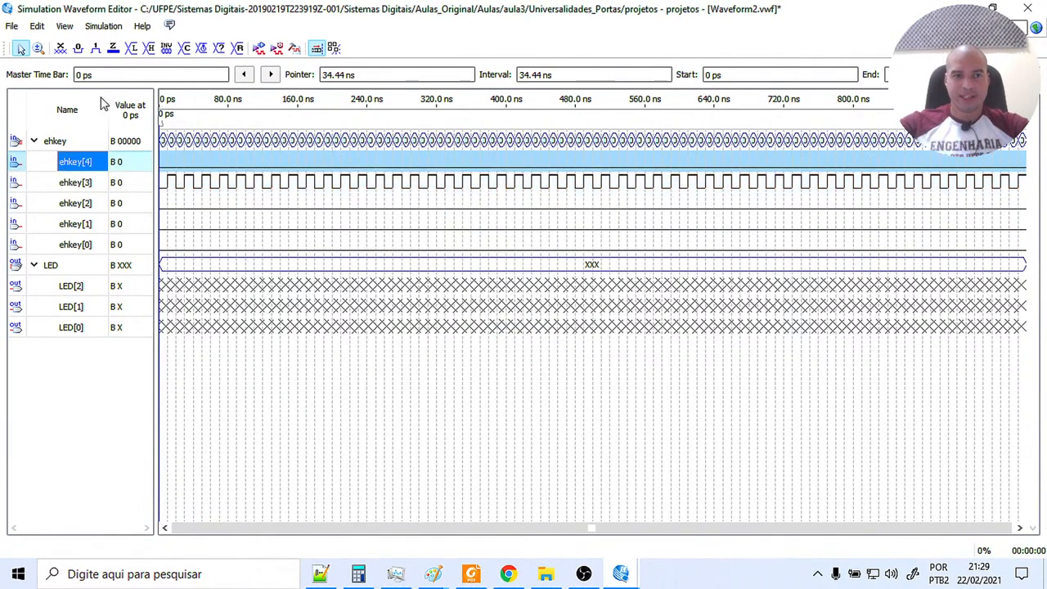
pyautogui.click(204, 48)
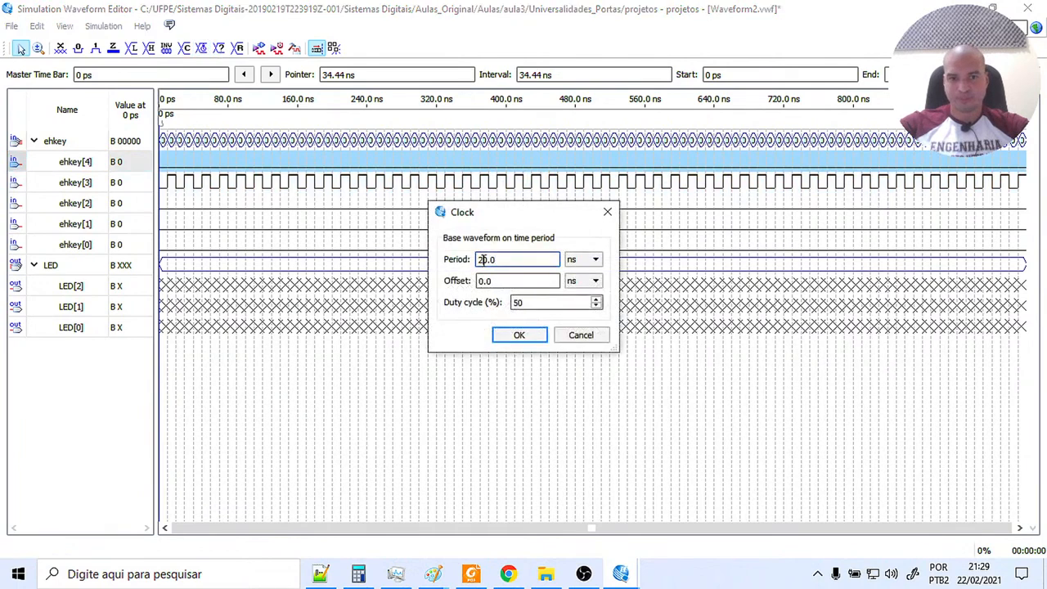
pyautogui.write('4')
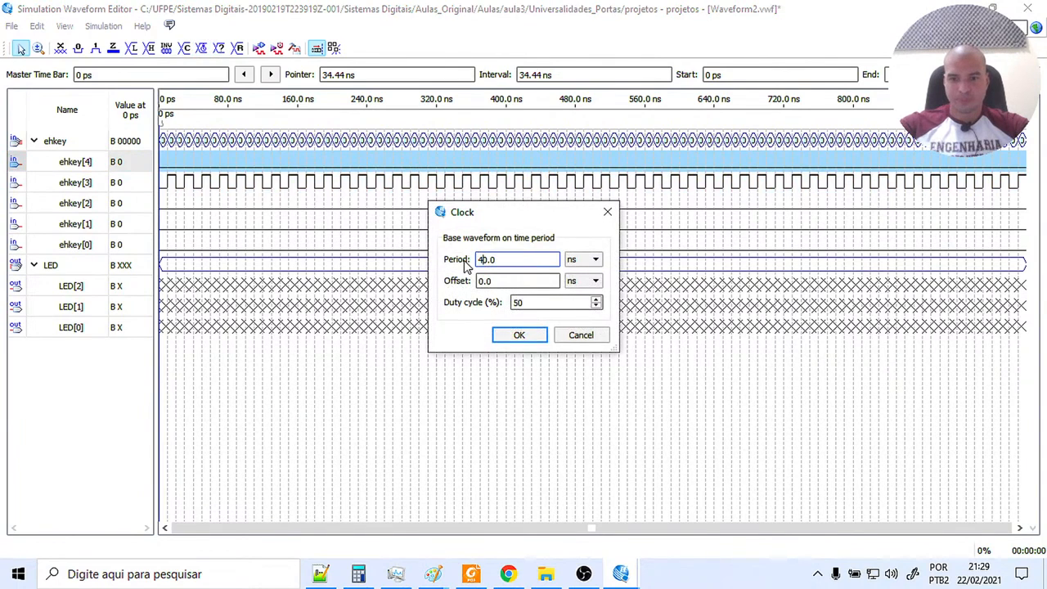
pyautogui.click(519, 337)
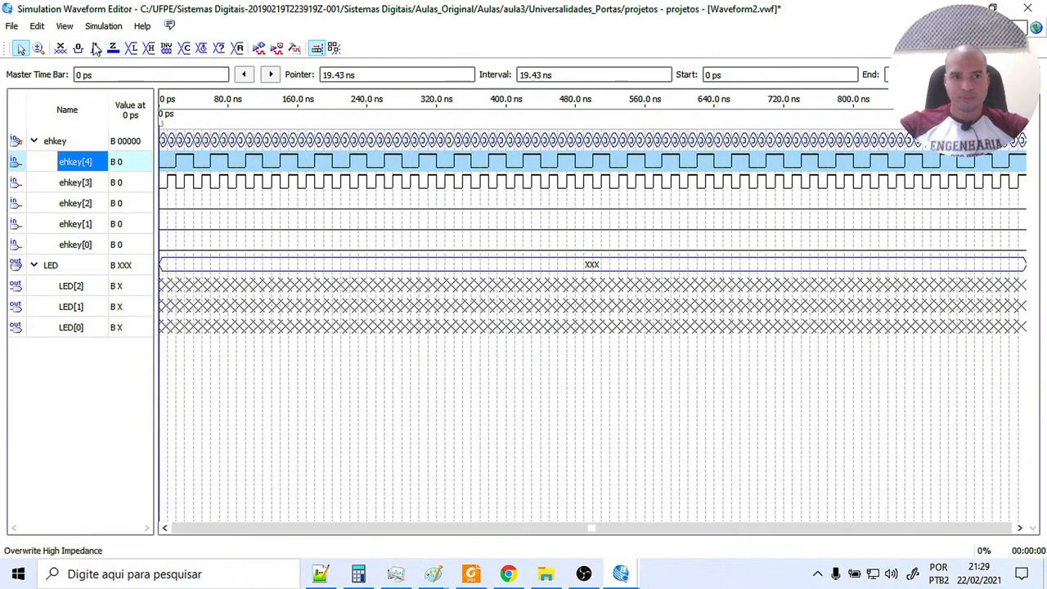
# Select the Quartus II Simulator and run the functional simulation of the AND circuit, saving the changes to Waveform2.vwf.
pyautogui.click(38, 48)
pyautogui.click(177, 155)
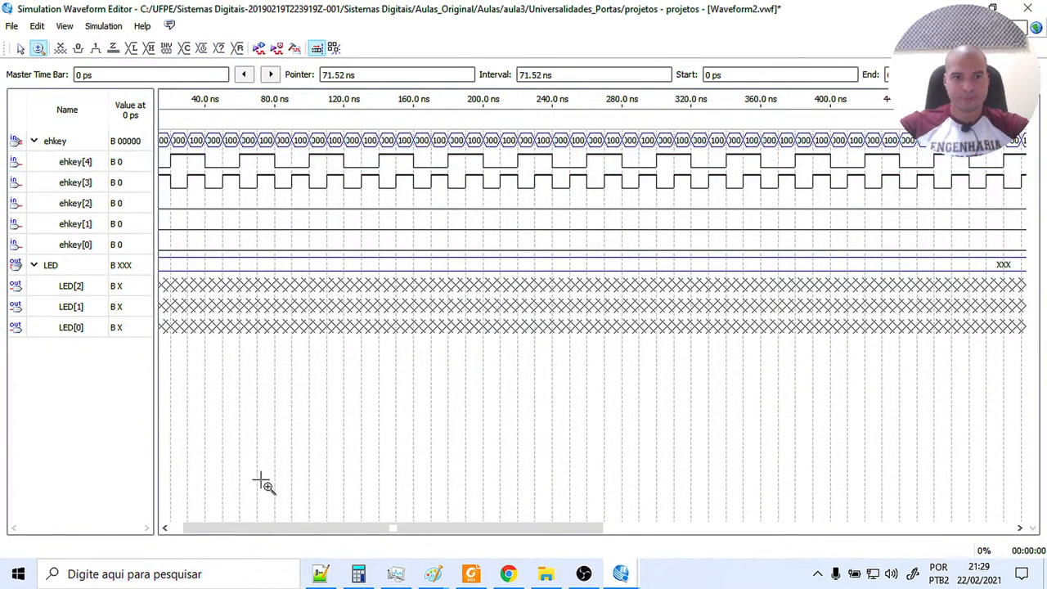
pyautogui.moveTo(276, 530); pyautogui.dragTo(237, 536)
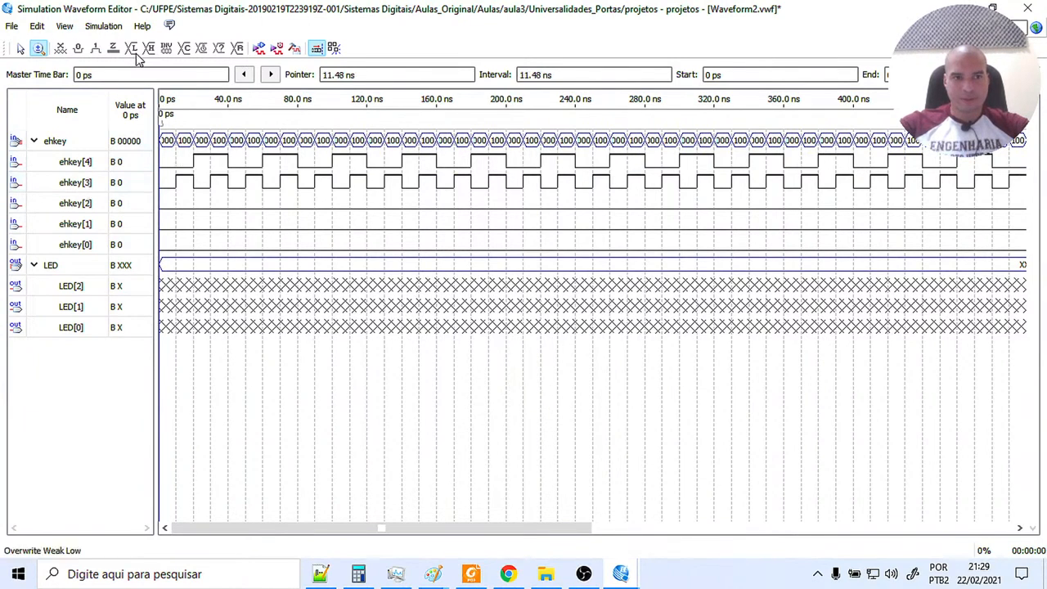
pyautogui.click(190, 147)
pyautogui.moveTo(224, 537); pyautogui.dragTo(210, 538)
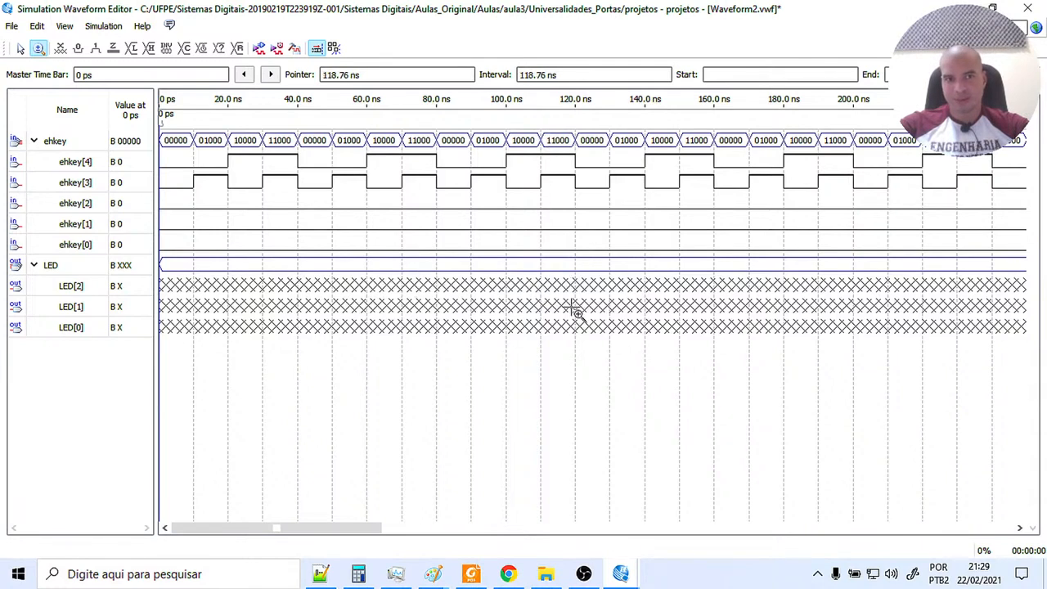
pyautogui.click(121, 27)
pyautogui.click(129, 39)
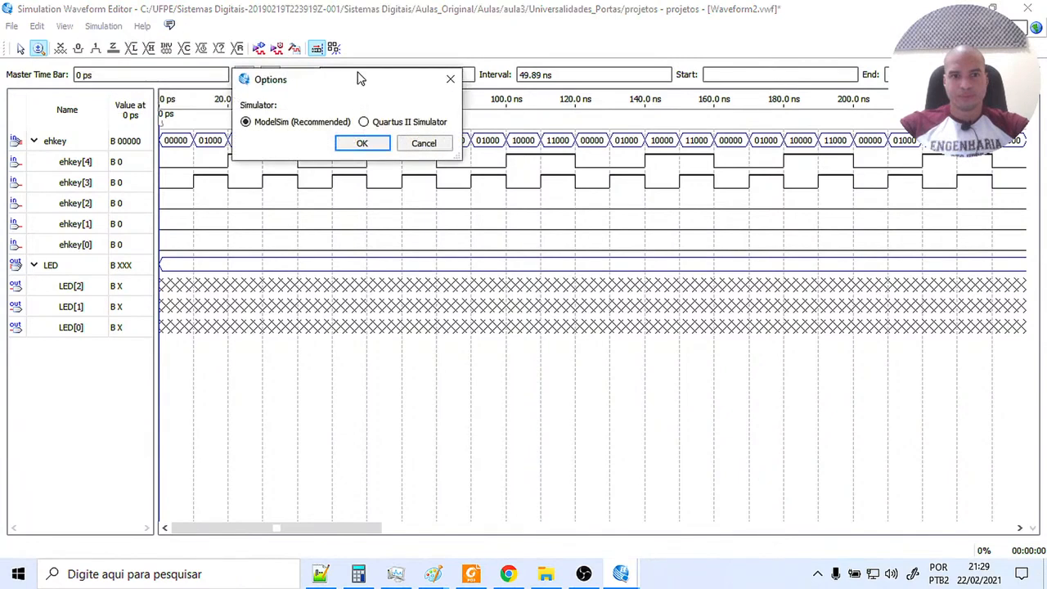
pyautogui.click(362, 144)
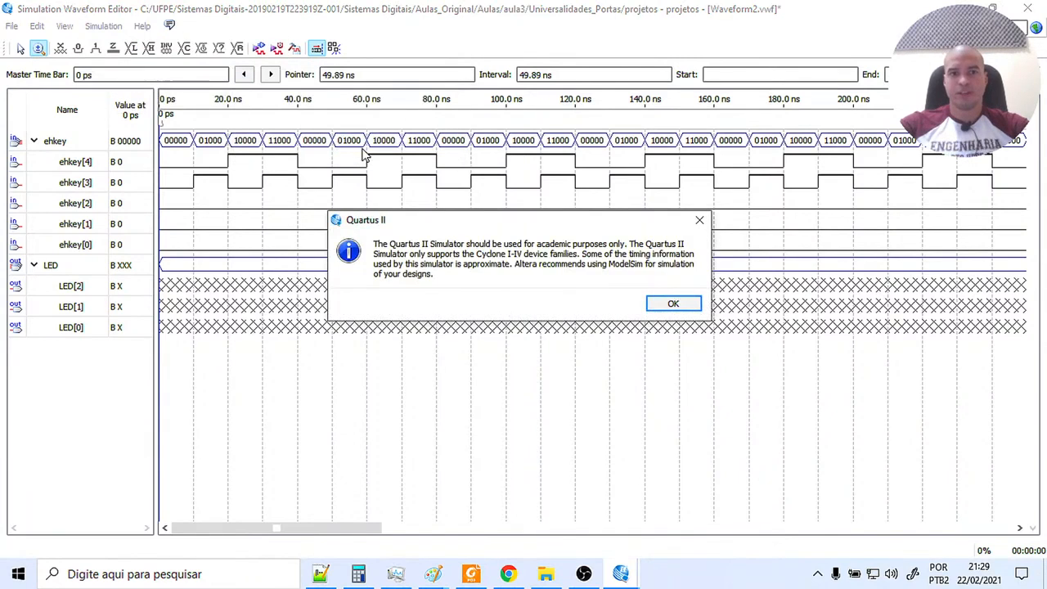
pyautogui.click(673, 303)
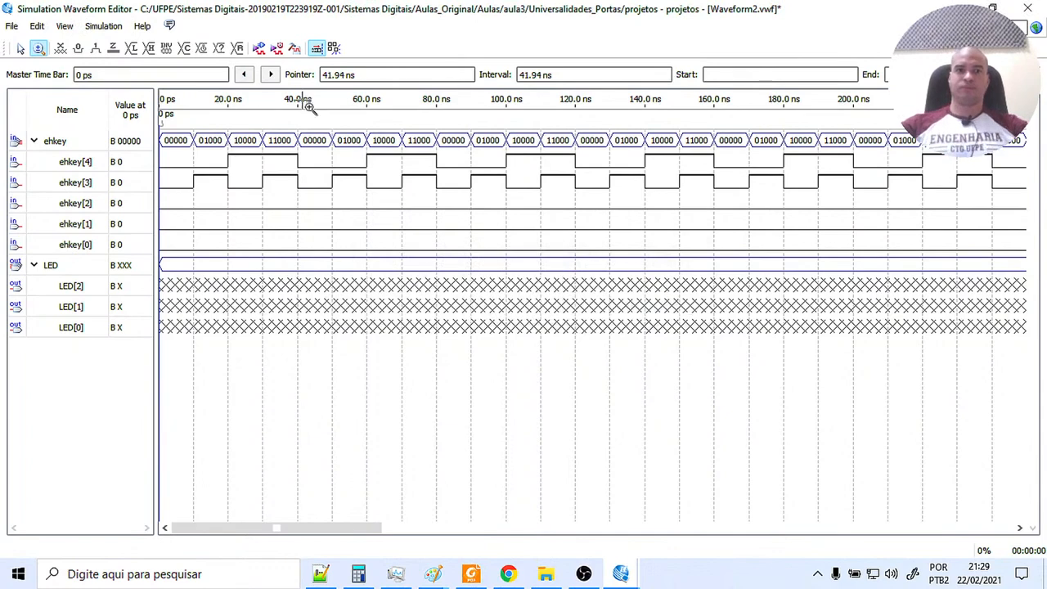
pyautogui.click(259, 49)
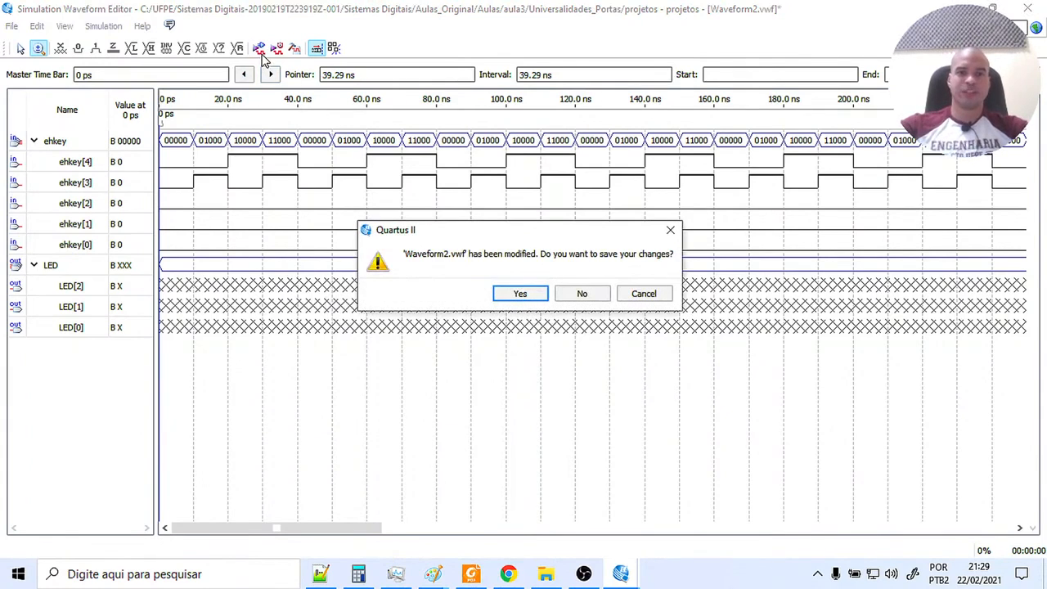
pyautogui.click(518, 291)
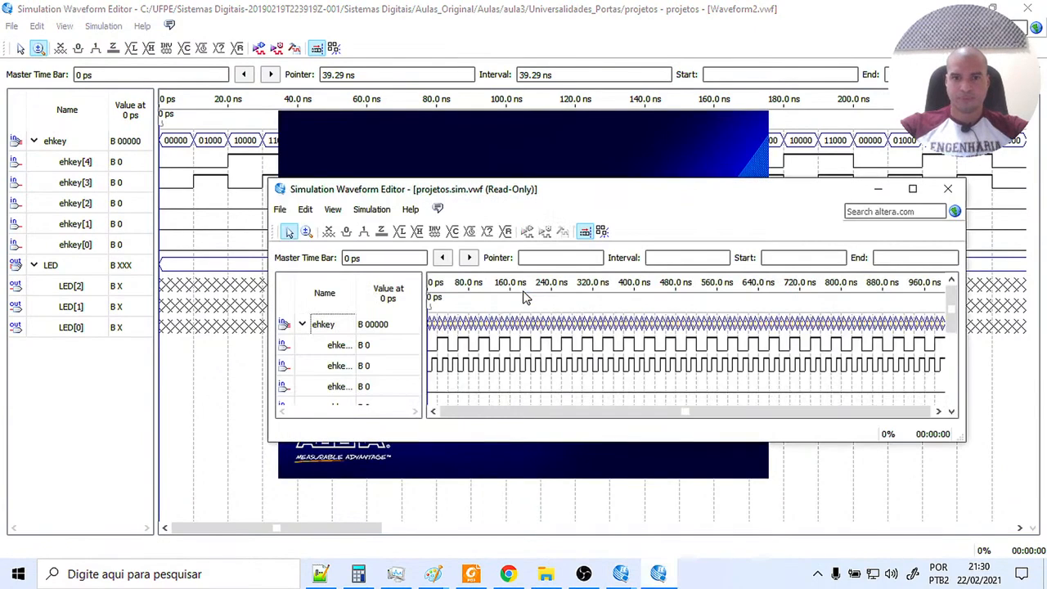
# Compare LED[2] with ehkey[3] and ehkey[4] from 0 ps in the maximized simulation result, and return to the Univer_Portas_NOR.bdf schematic.
pyautogui.click(912, 189)
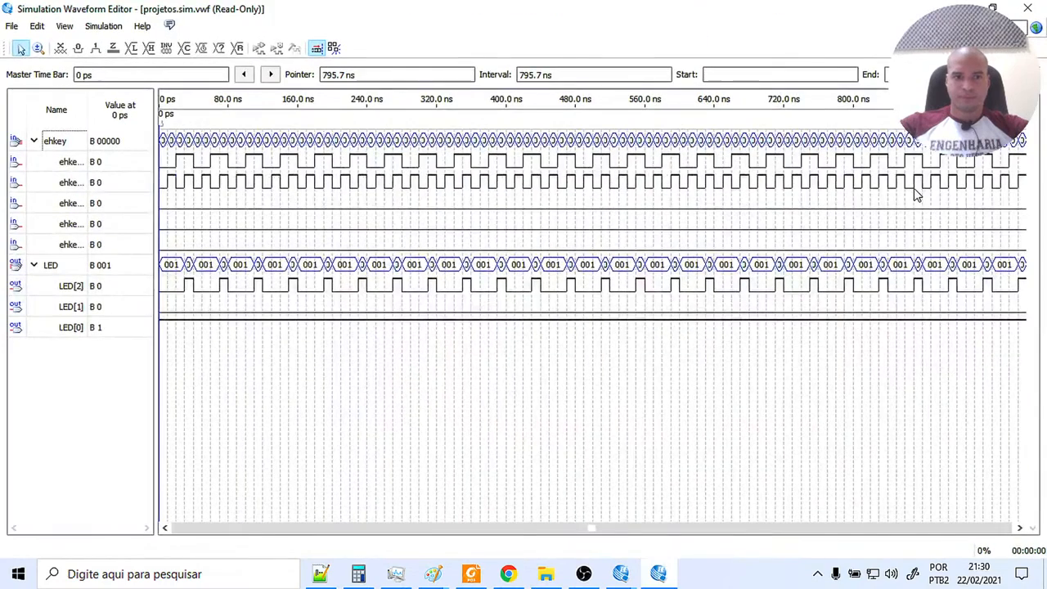
pyautogui.click(38, 47)
pyautogui.click(234, 194)
pyautogui.click(236, 204)
pyautogui.moveTo(270, 528); pyautogui.dragTo(87, 530)
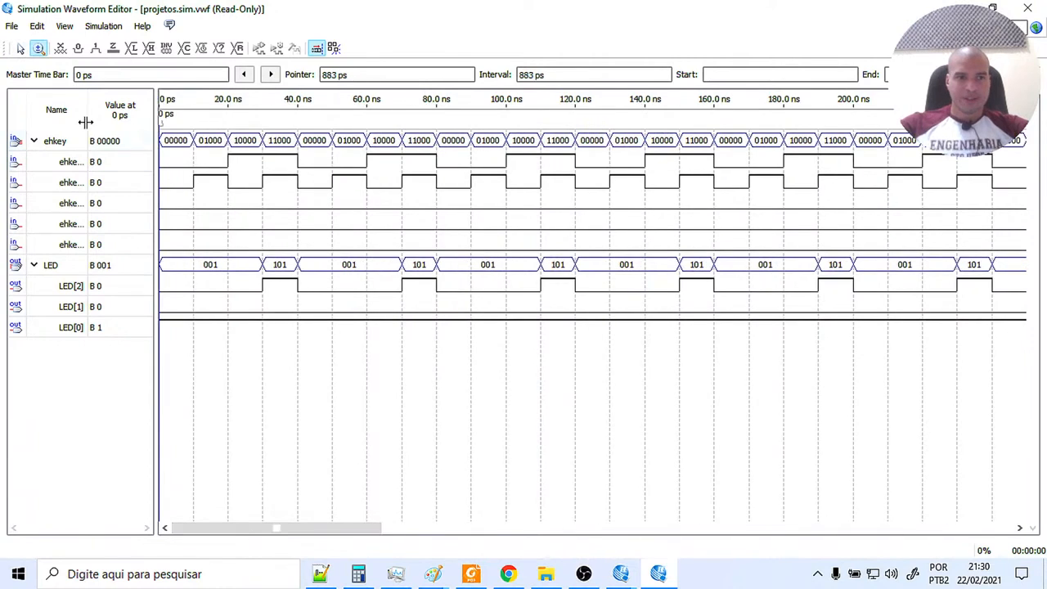
pyautogui.moveTo(86, 123); pyautogui.dragTo(115, 122)
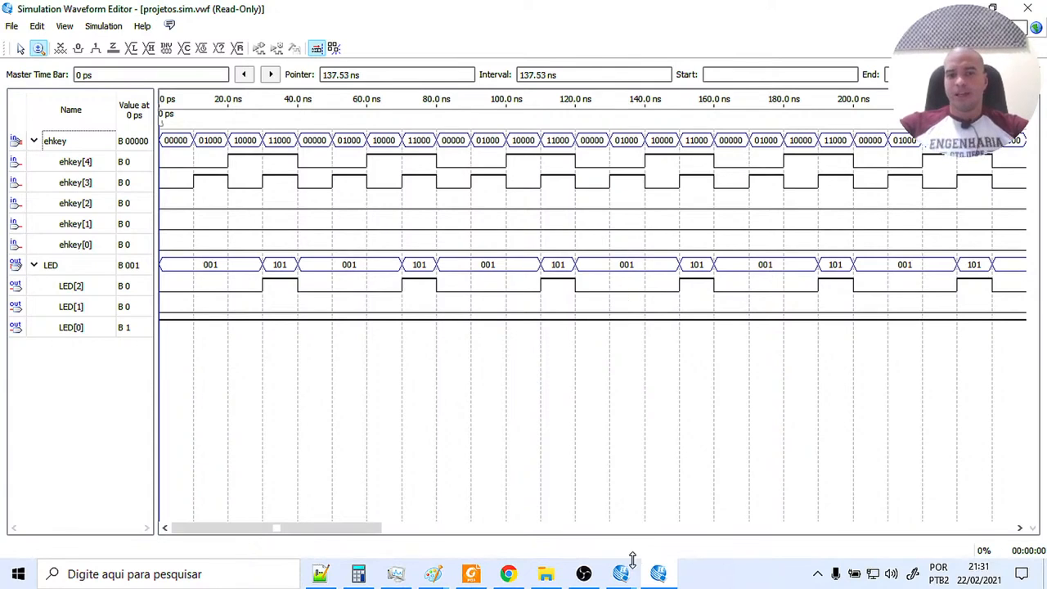
pyautogui.moveTo(621, 573)
pyautogui.click(593, 540)
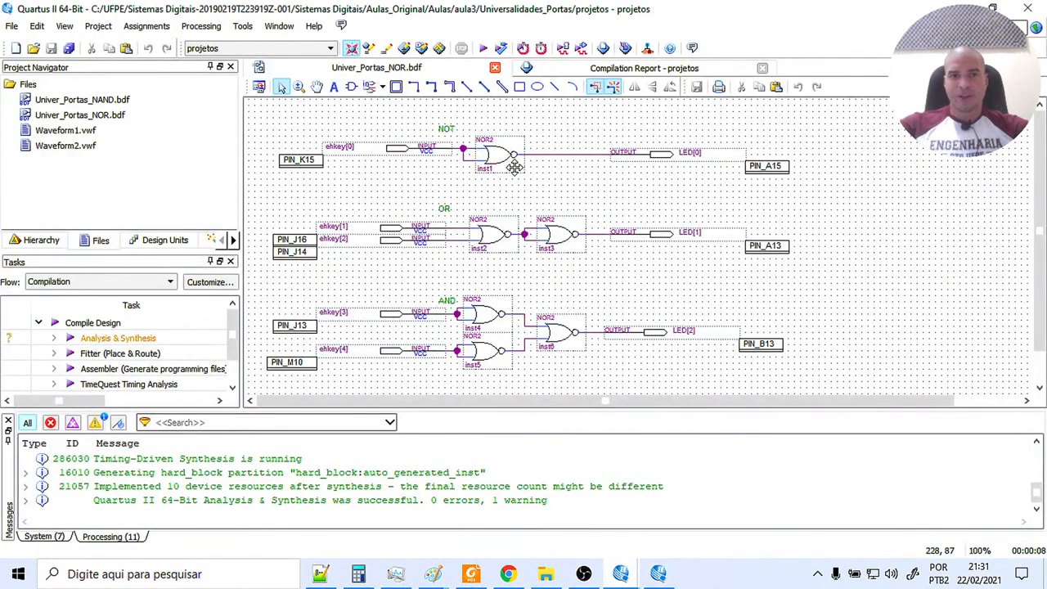